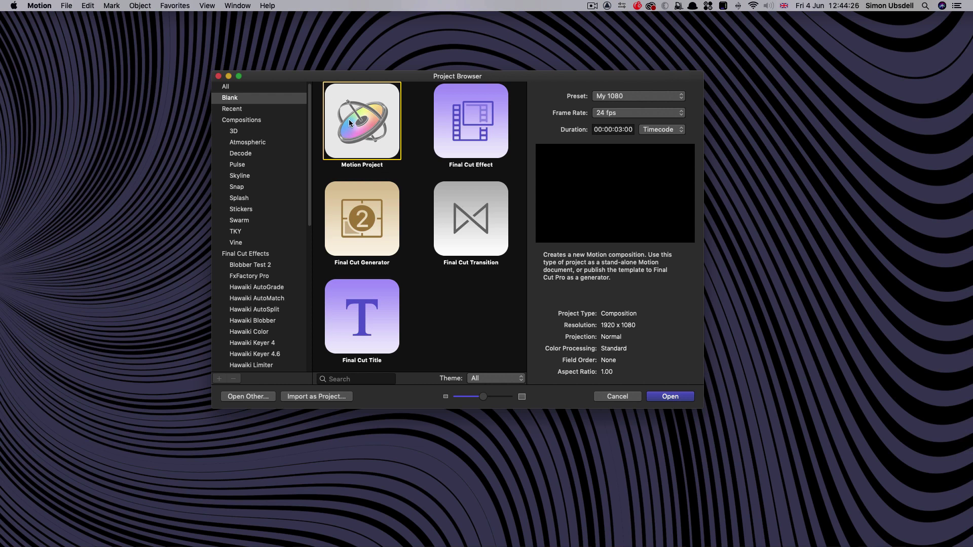
- Open a new Final Cut Transition project at My 1080, 24 fps, with 00:00:03:00 duration
click(444, 261)
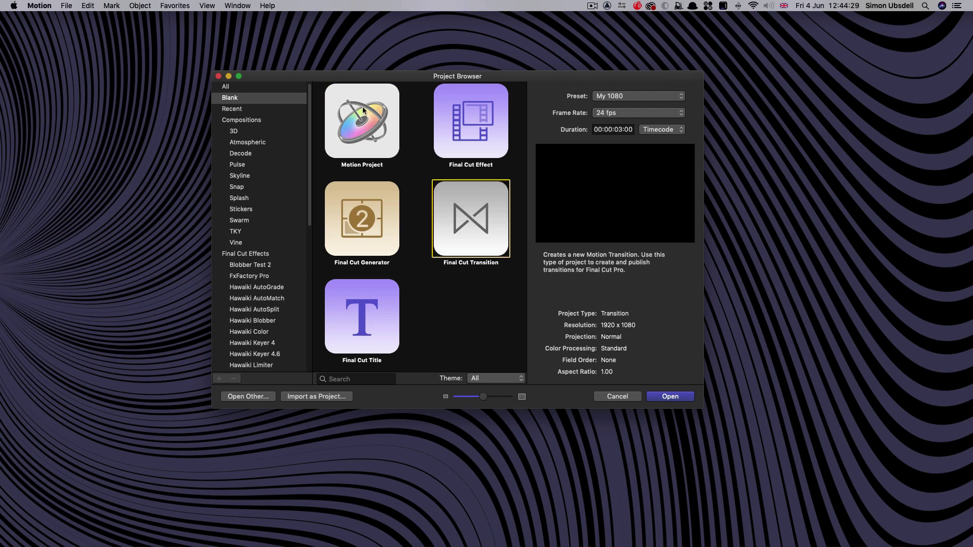
click(633, 130)
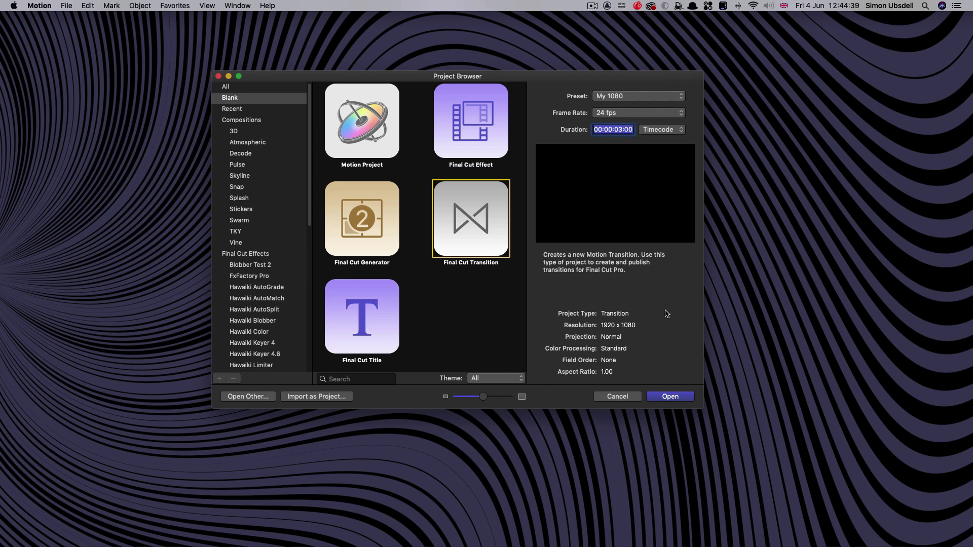
click(673, 400)
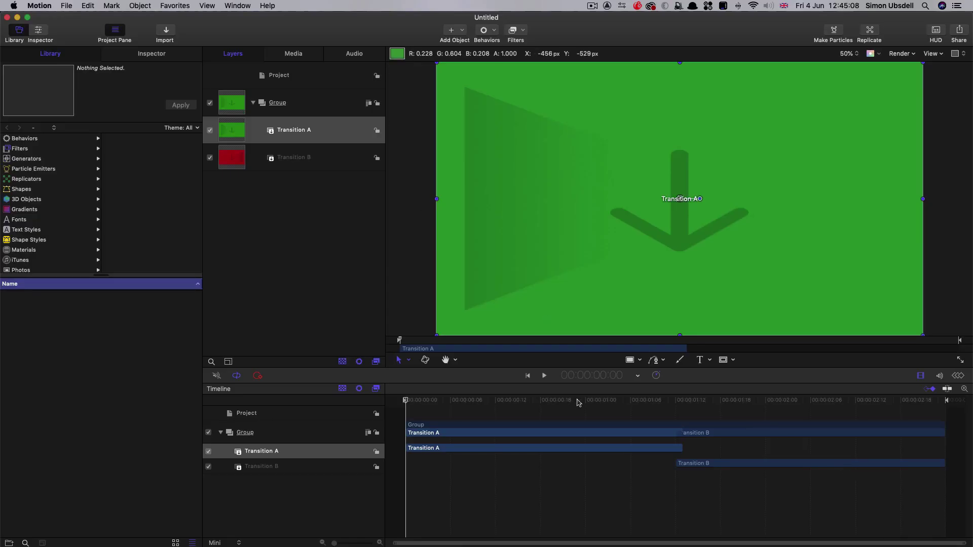
- Extend Transition A to the end and Transition B to the start so both span the transition
drag(579, 403, 970, 474)
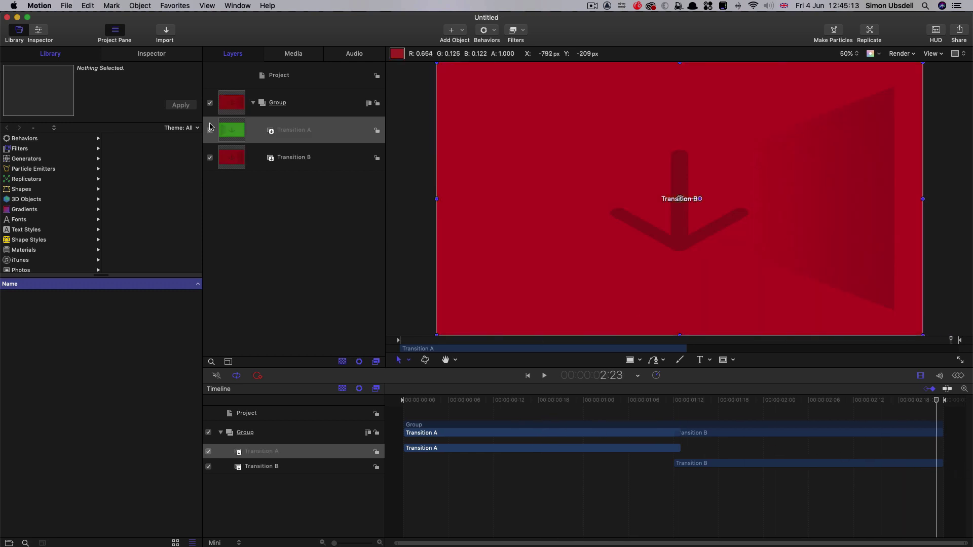
click(236, 132)
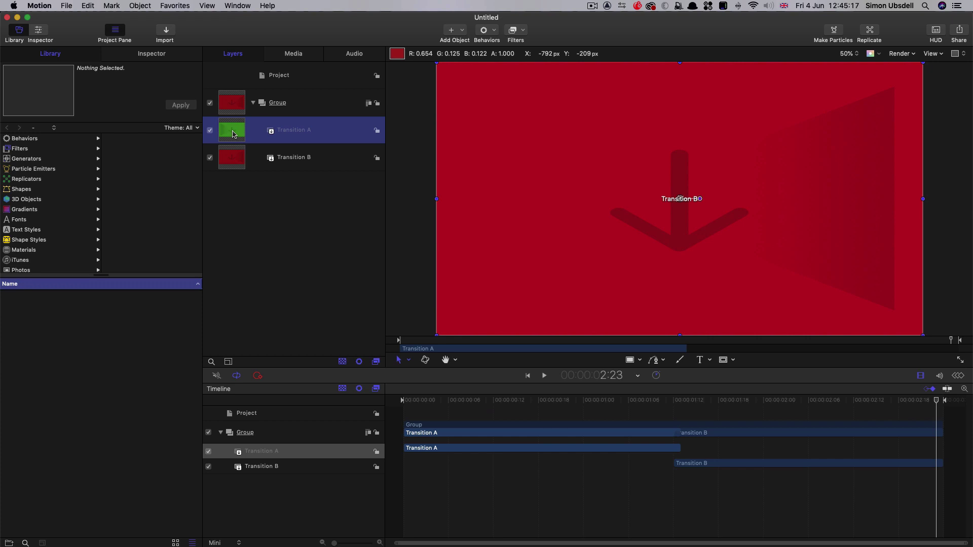
key(o)
drag(546, 401, 345, 418)
click(236, 164)
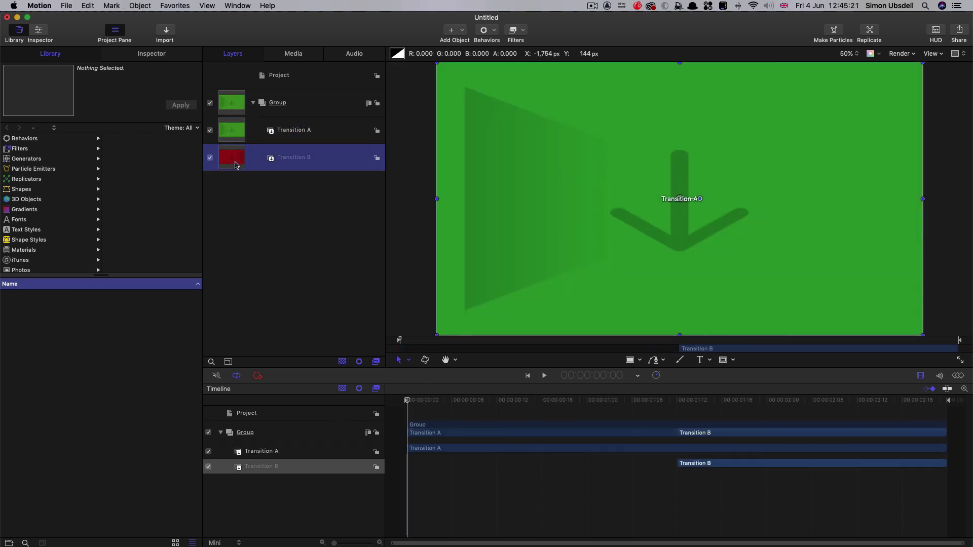
key(i)
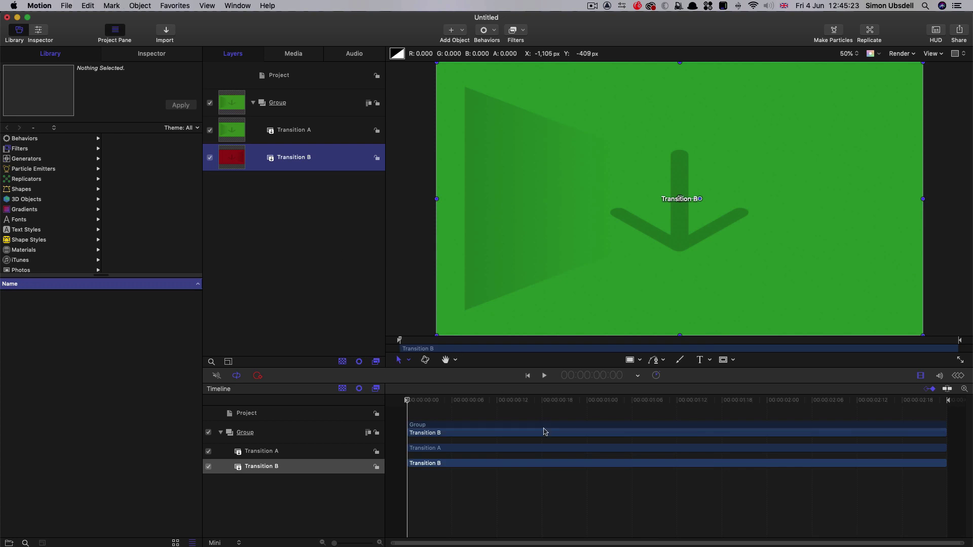
- Compare the placeholders, then hide Transition A and Transition B so the canvas is black
drag(543, 405, 684, 403)
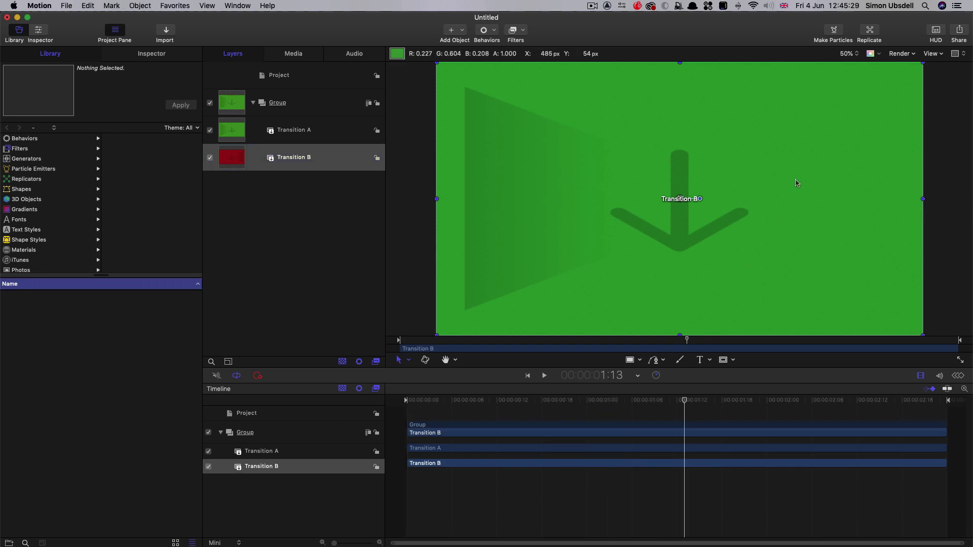
click(235, 139)
click(232, 160)
click(233, 130)
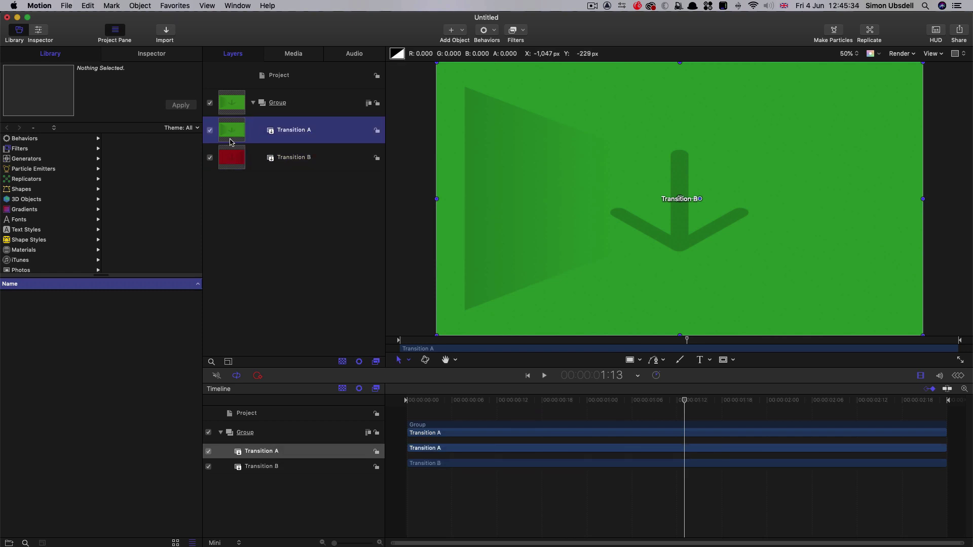
click(210, 130)
click(210, 158)
click(700, 361)
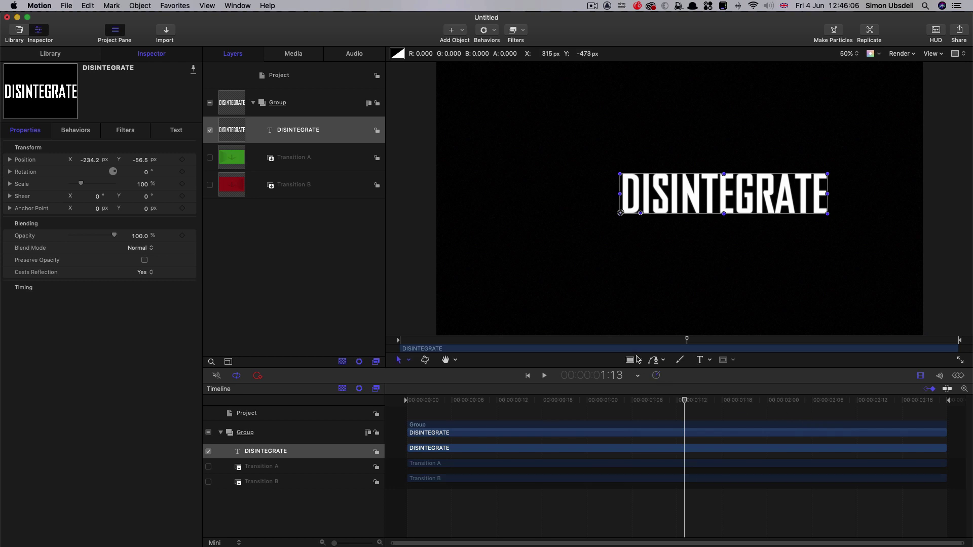
- Draw a circle left of the title and set its fill colour to orange
drag(637, 360, 640, 390)
drag(558, 184, 581, 194)
click(398, 360)
click(175, 130)
click(140, 195)
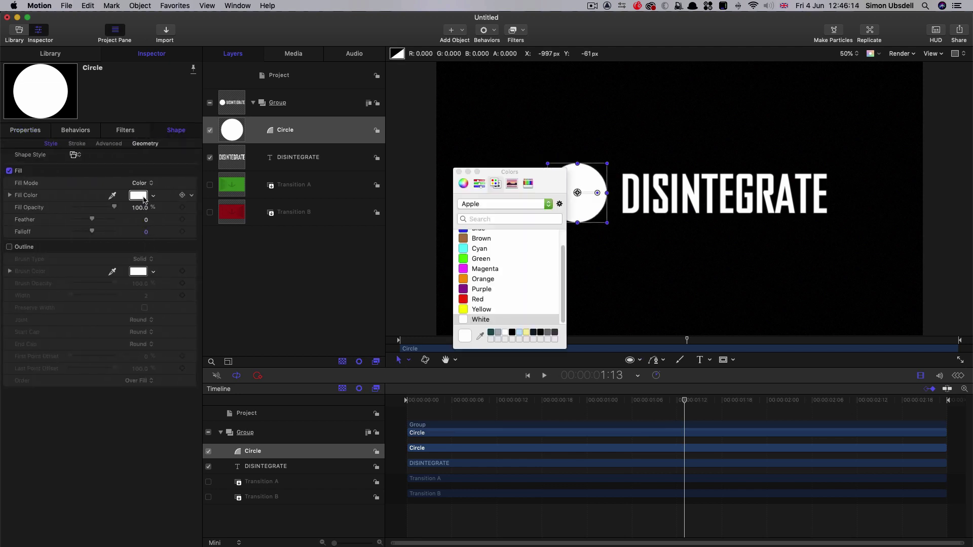
click(464, 280)
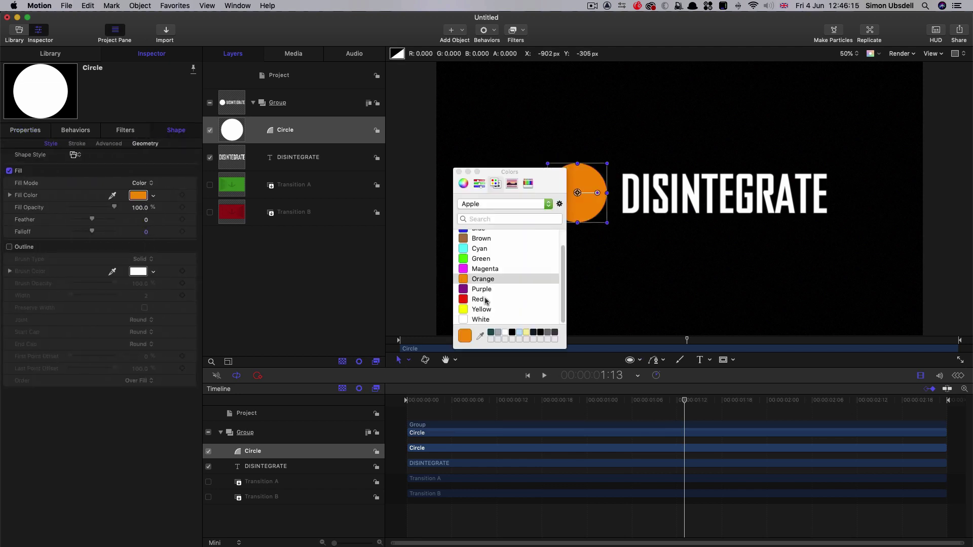
click(458, 172)
- Set the DISINTEGRATE title's face colour to purple
click(715, 293)
click(724, 194)
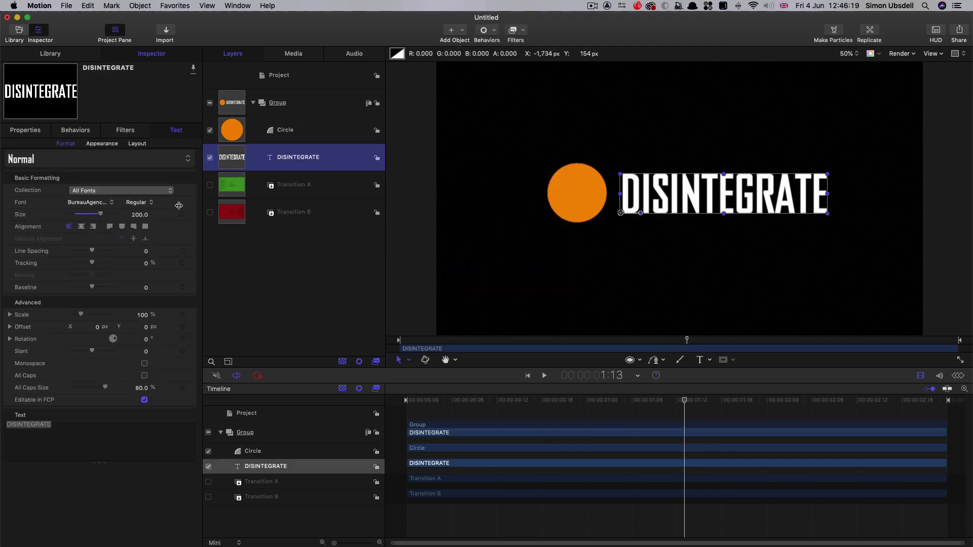
click(95, 144)
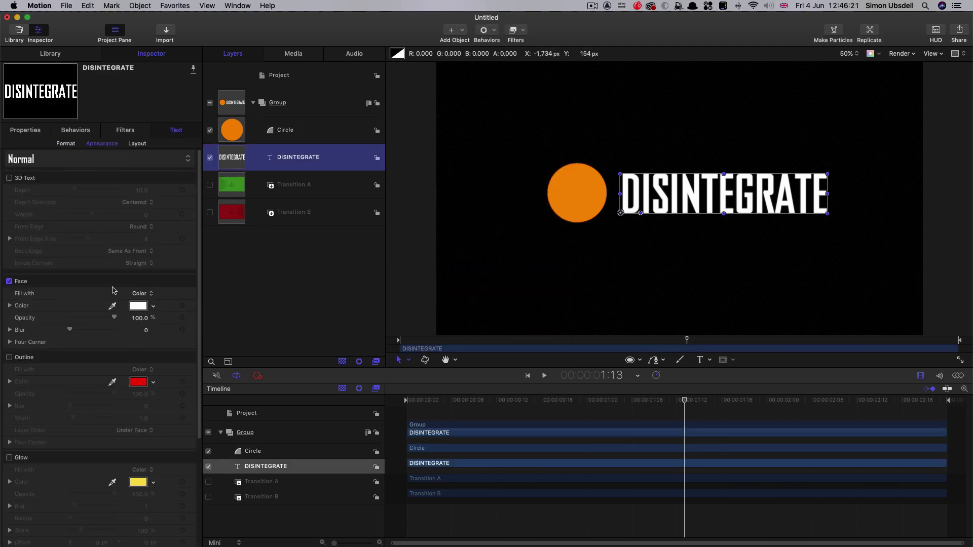
click(138, 305)
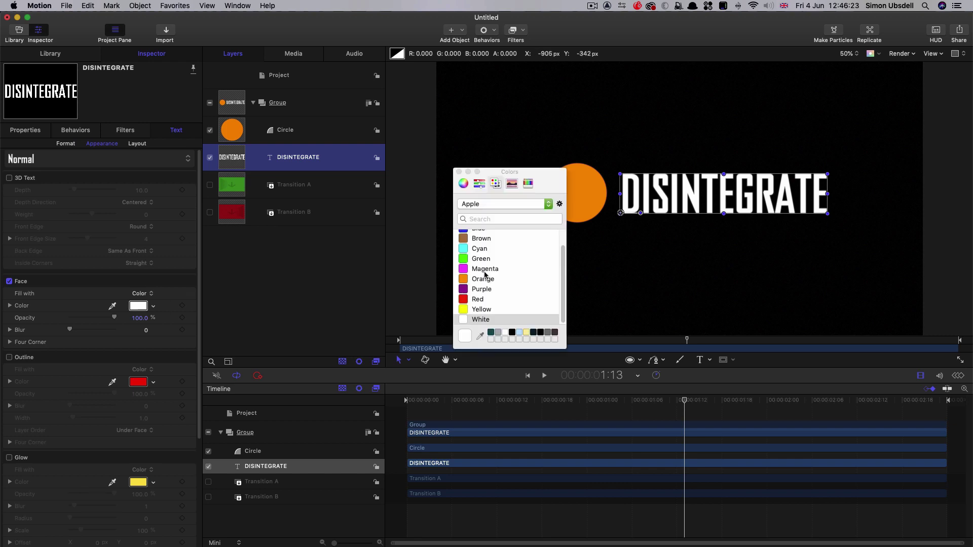
click(472, 288)
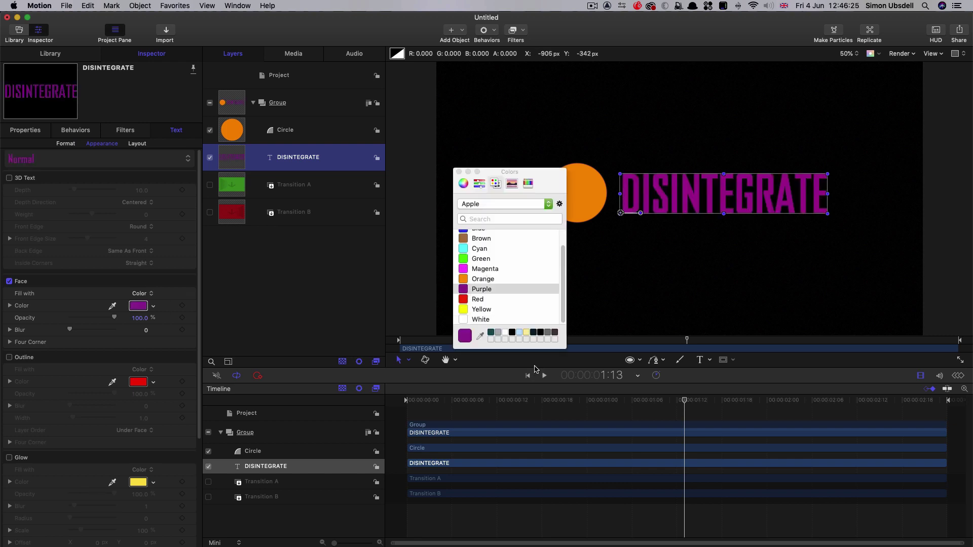
click(458, 173)
click(301, 263)
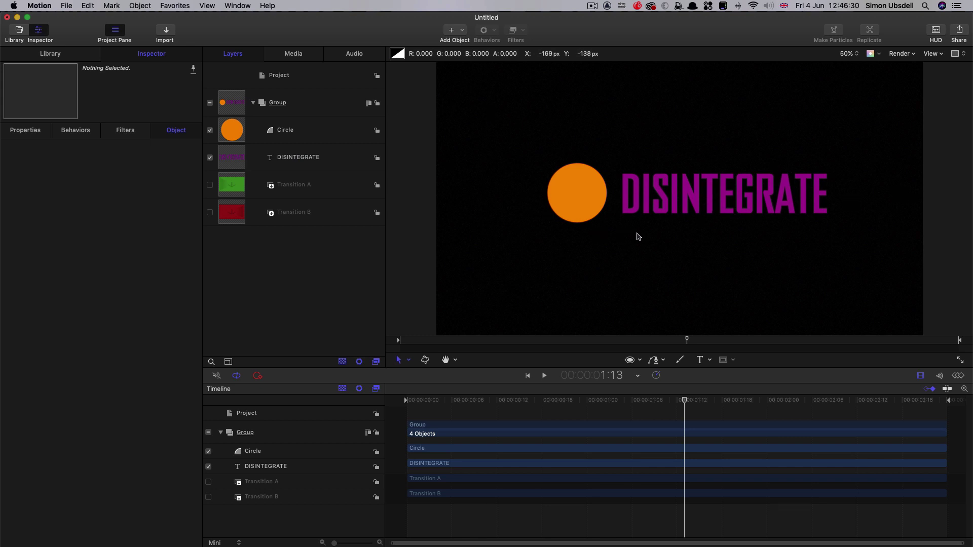
- Move Circle, DISINTEGRATE and Transition A into a new Group 1 with Fixed Resolution on
click(235, 129)
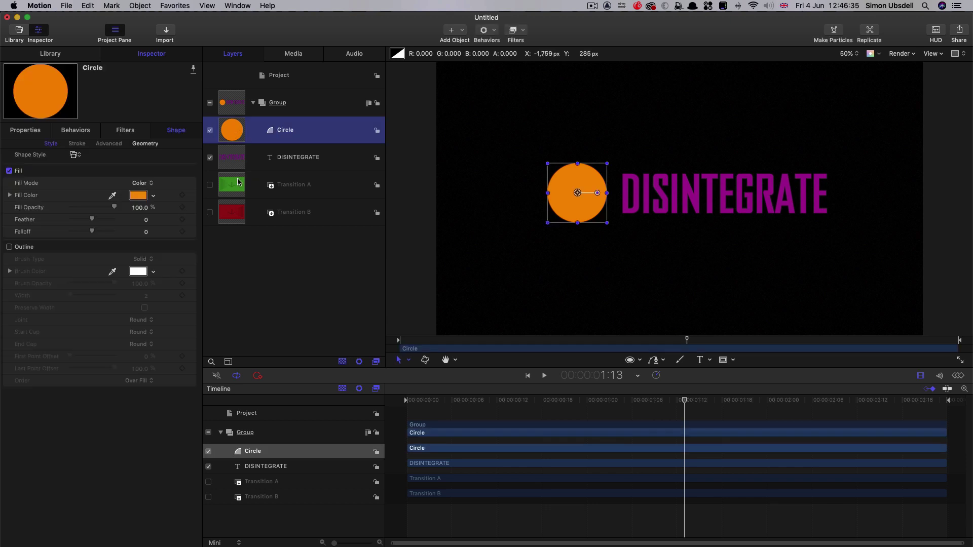
click(133, 5)
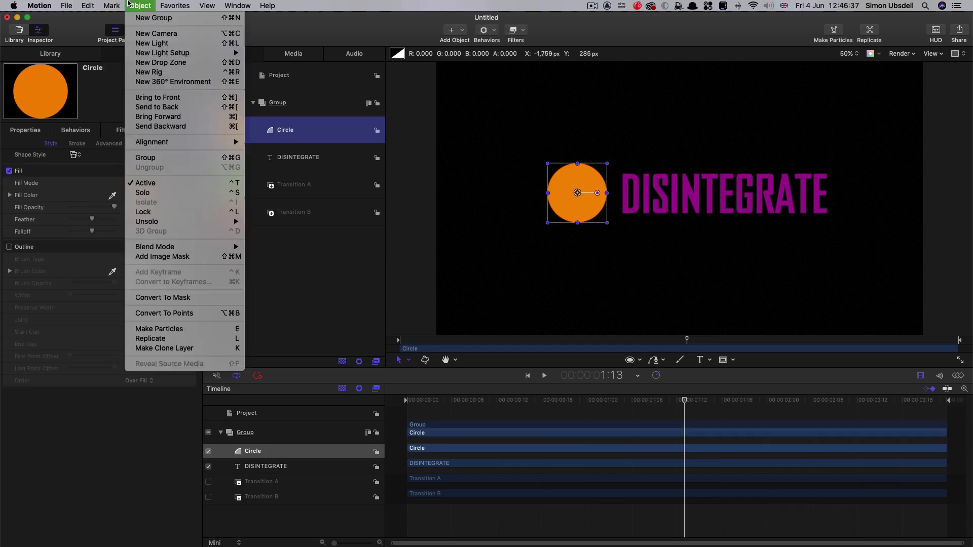
click(146, 17)
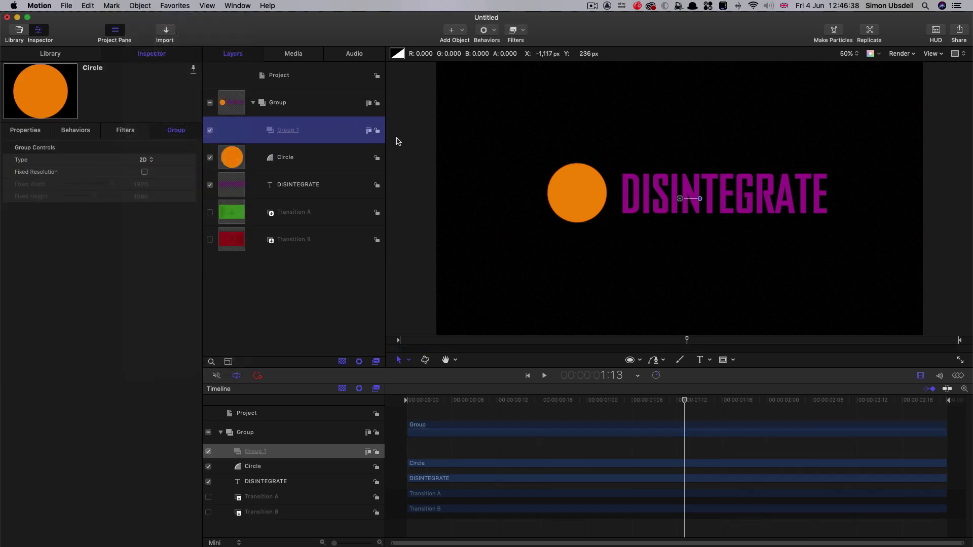
click(234, 215)
shift+click(239, 161)
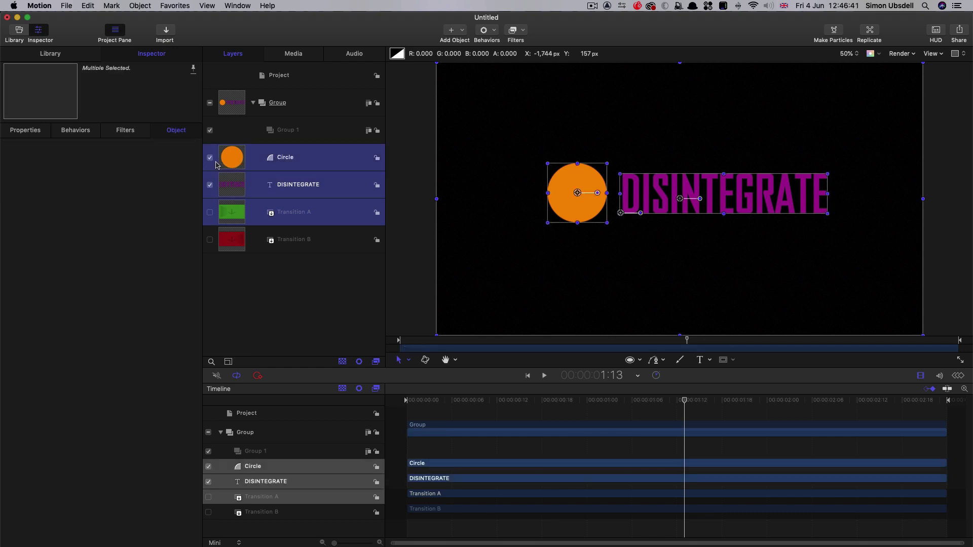
drag(227, 161, 316, 129)
click(234, 131)
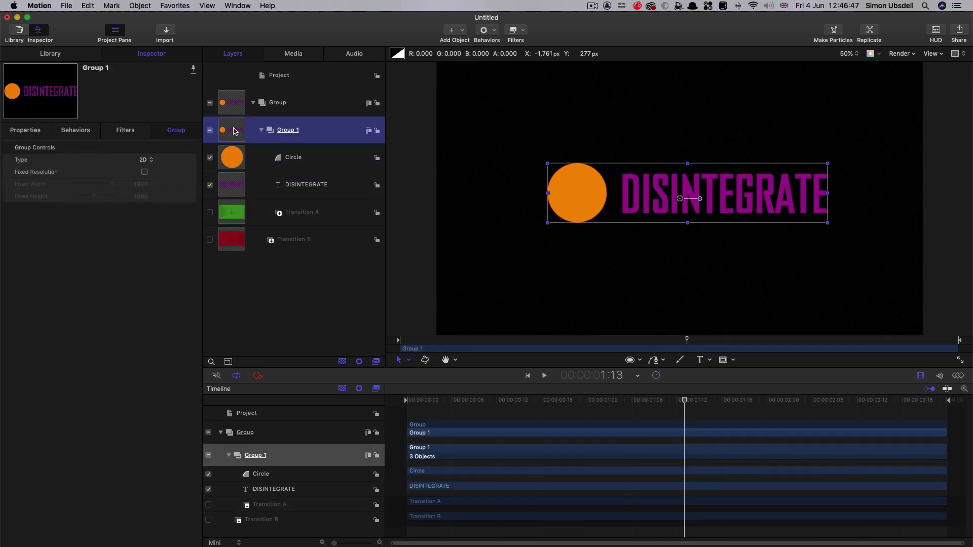
click(144, 172)
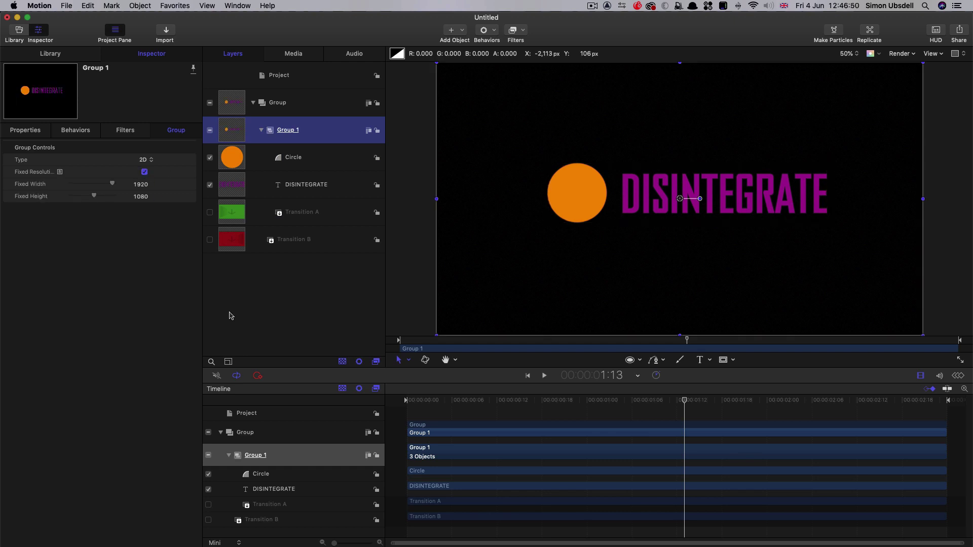
- Add a new top-level group and rename it Displace
click(295, 79)
click(141, 5)
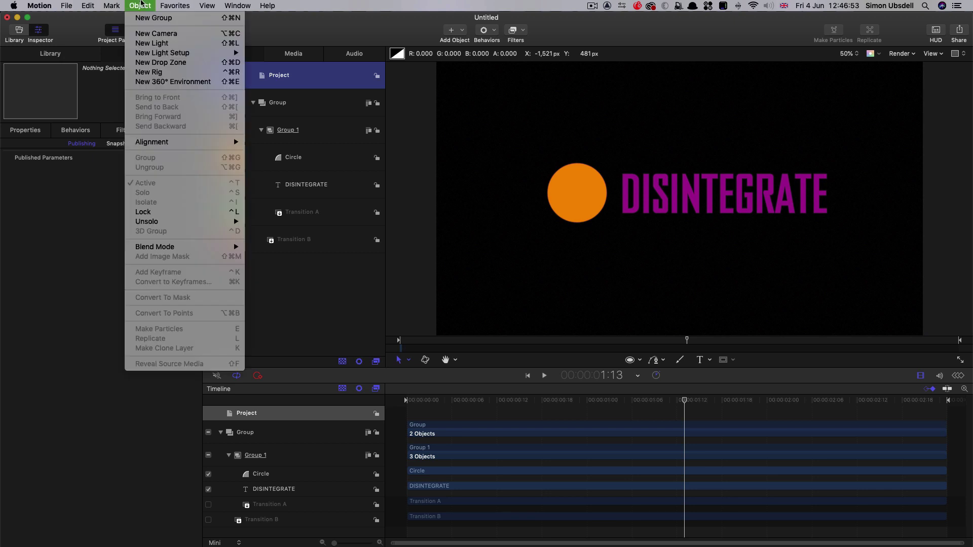
click(144, 20)
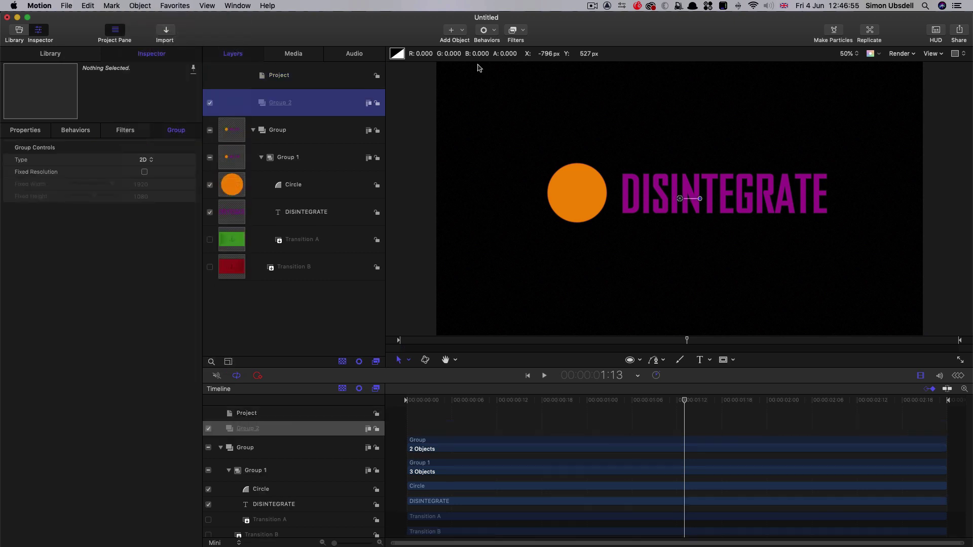
double_click(280, 102)
double_click(337, 104)
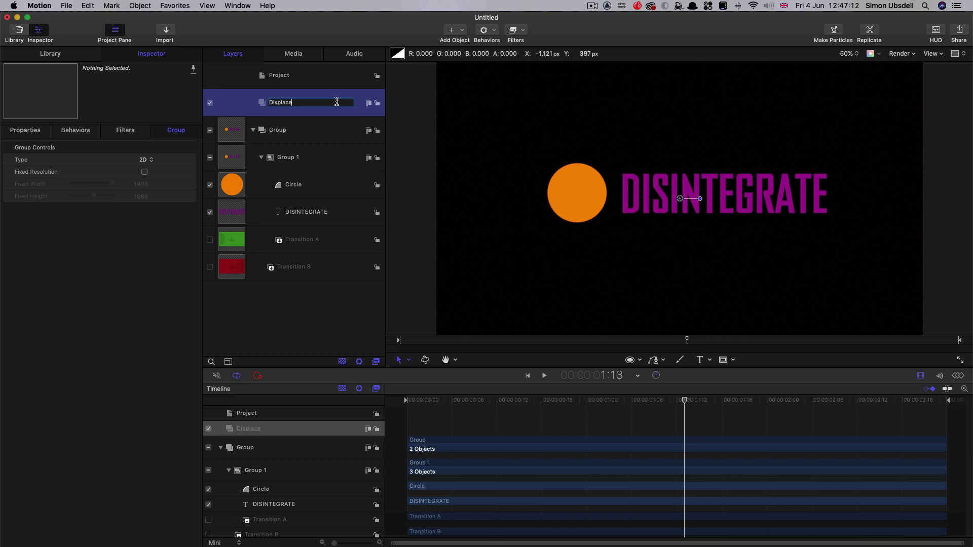
- Place a Cellular generator from the Library inside the Displace group
click(61, 54)
click(27, 160)
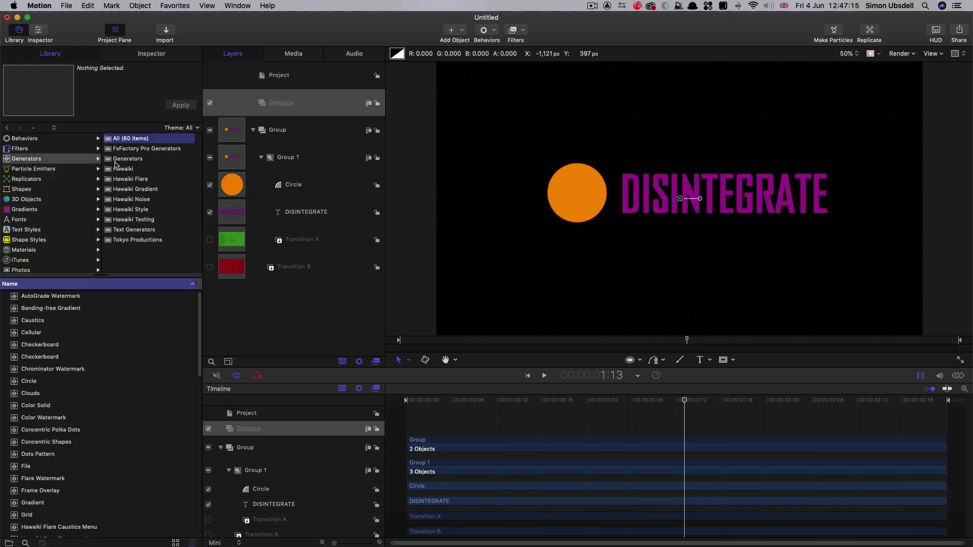
drag(16, 335, 319, 105)
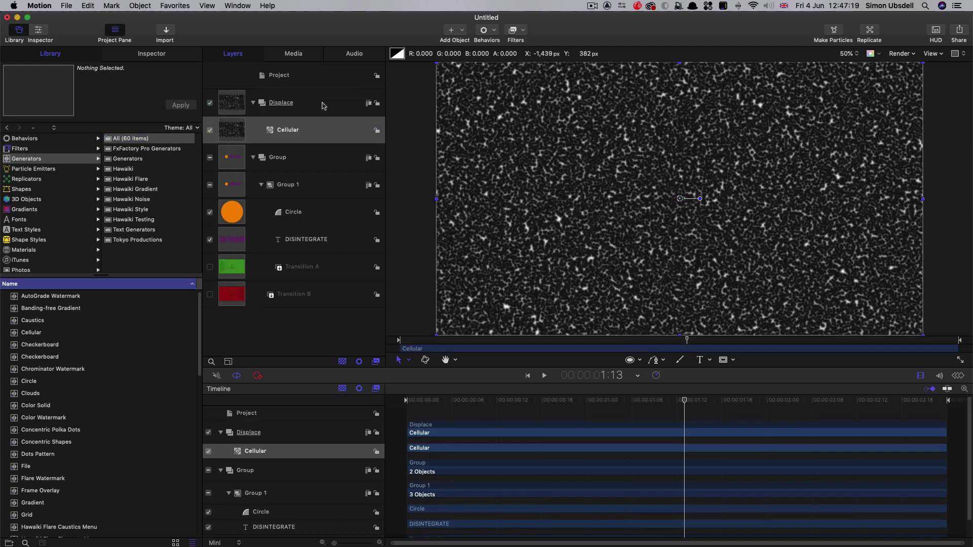
- Give Cellular a Directional Blur of 64 with Crop on, then switch off the Displace group
click(527, 29)
mouse_move(529, 53)
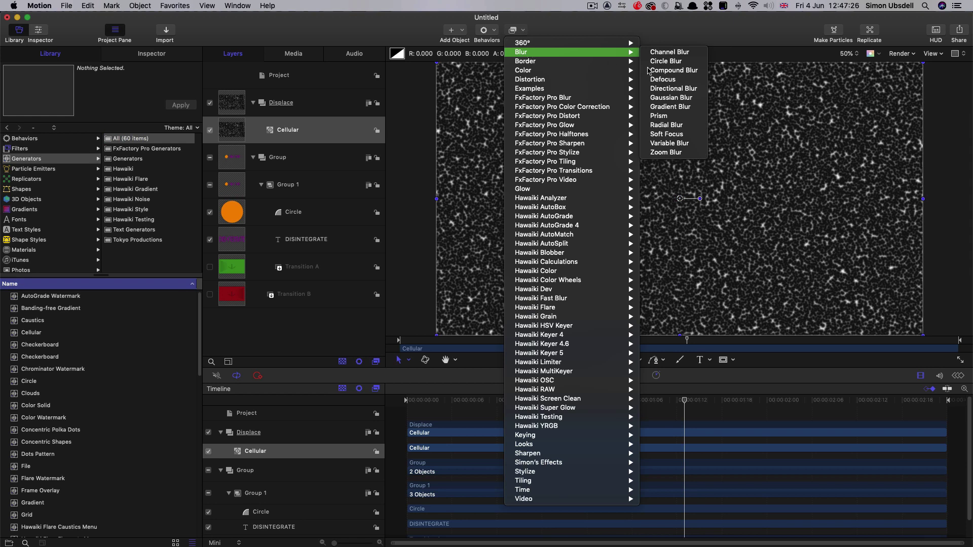
click(674, 89)
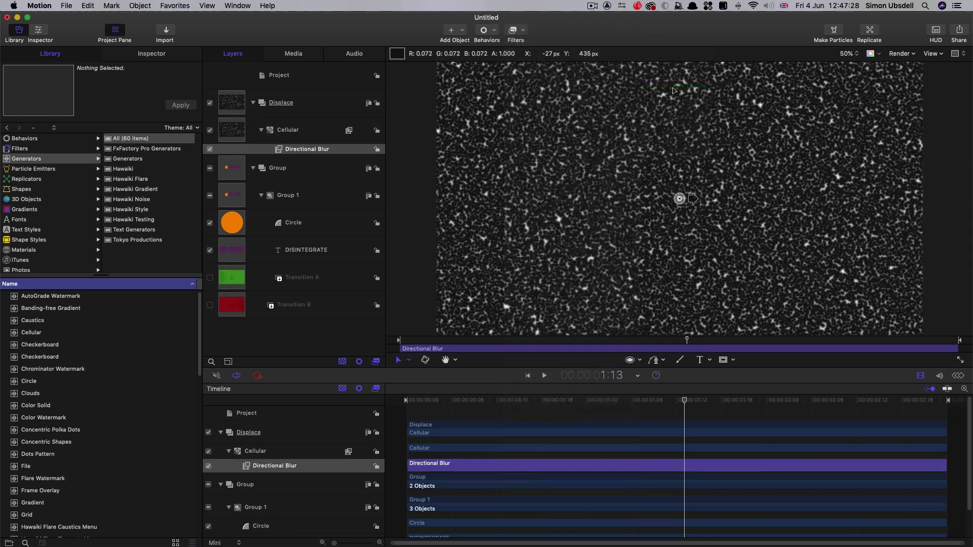
click(155, 53)
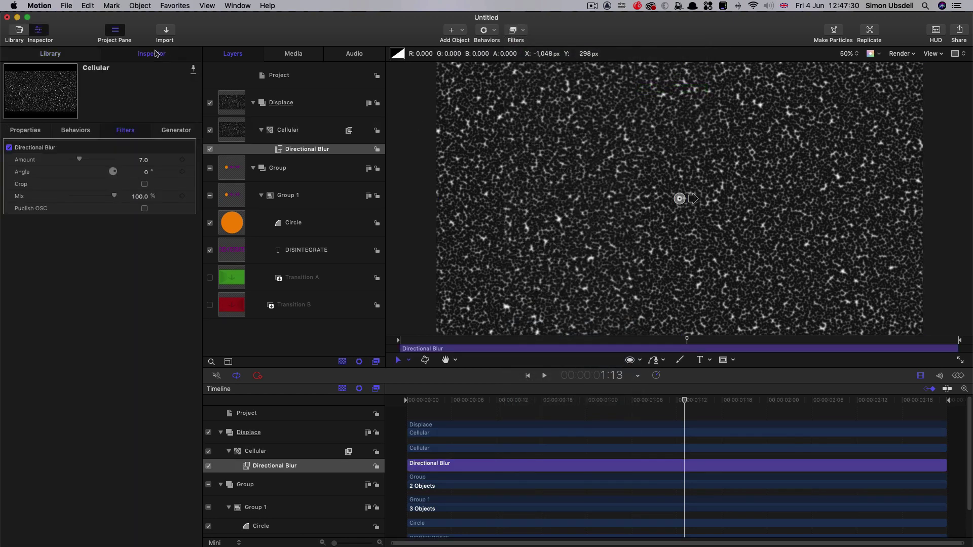
click(145, 160)
text(64)
key(Return)
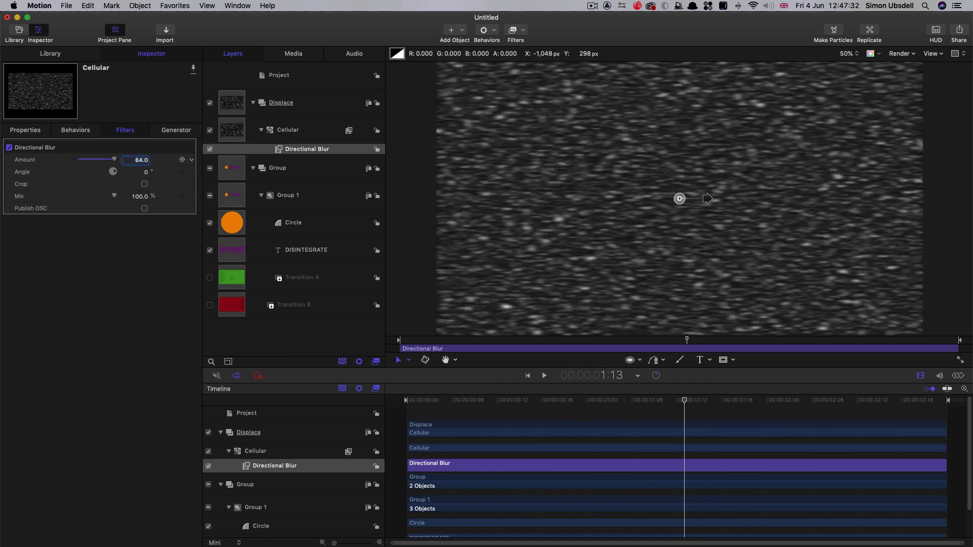
click(145, 185)
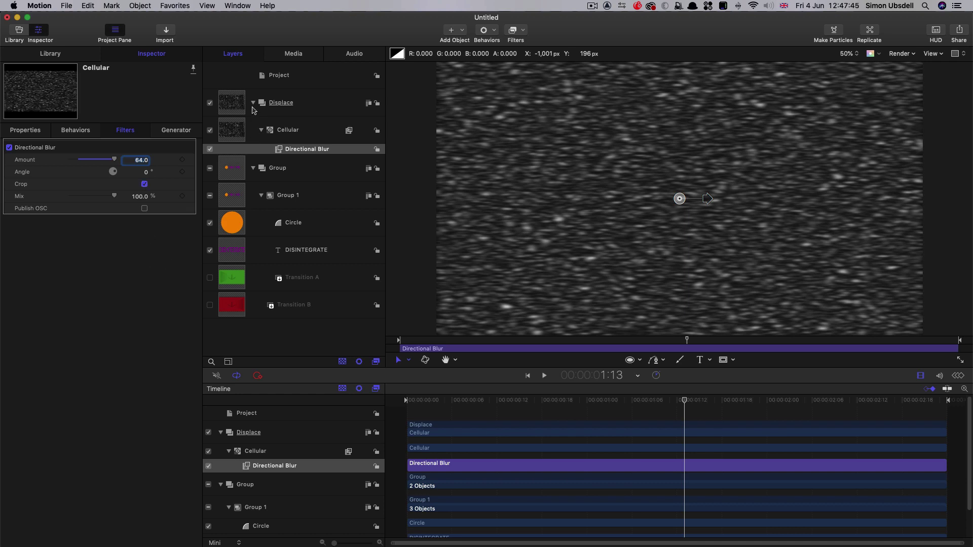
click(209, 104)
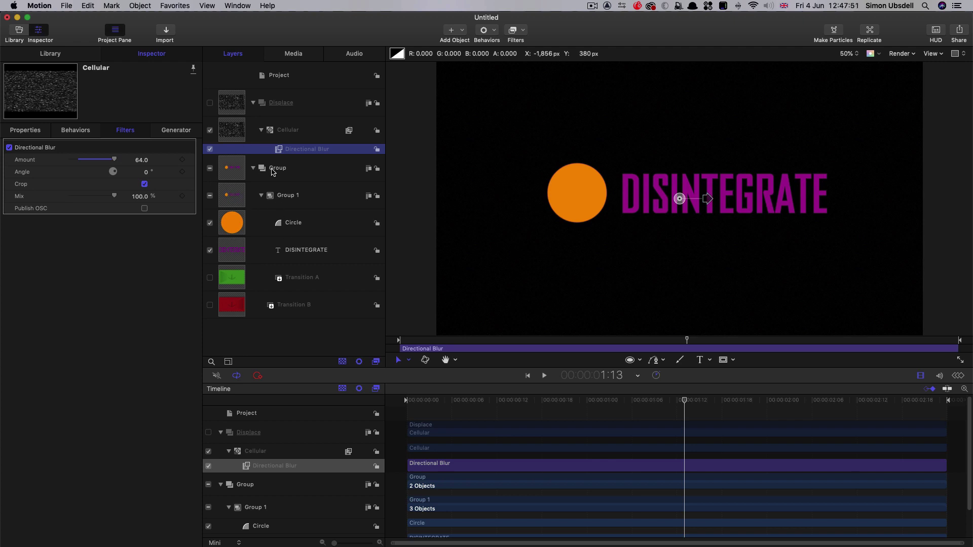
- Add a Bump Map to Group 1 using Cellular as map image, direction 90°, amount 3.3
click(235, 195)
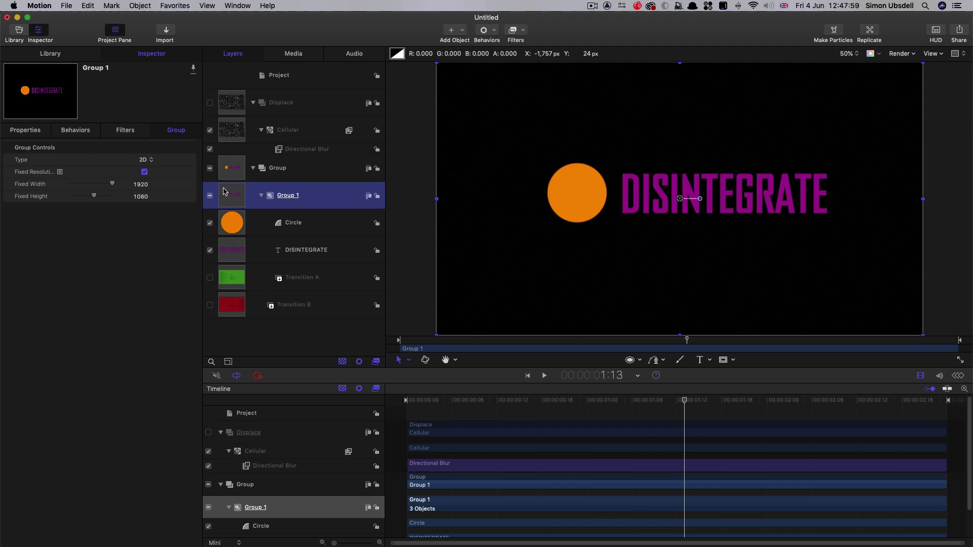
click(518, 30)
mouse_move(532, 84)
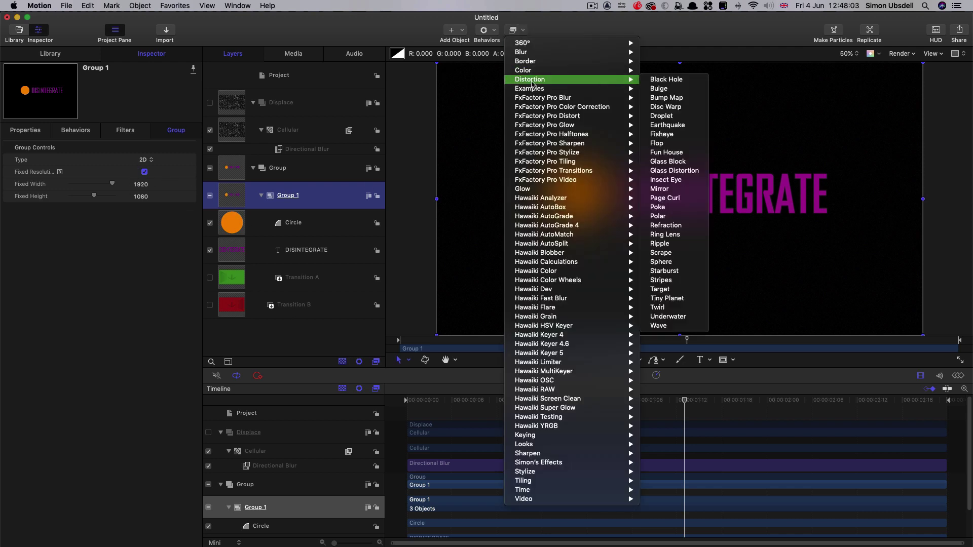
click(681, 98)
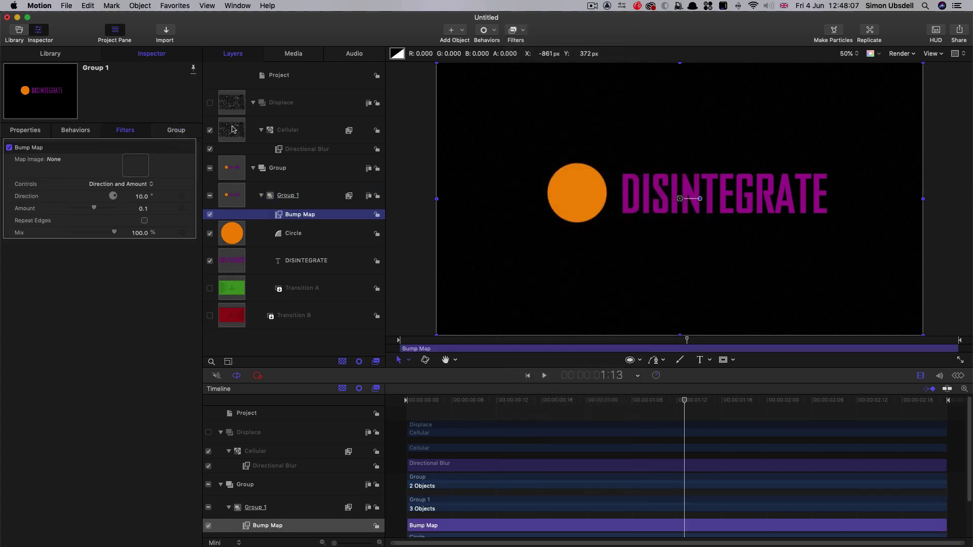
drag(232, 130, 132, 165)
click(143, 198)
text(2)
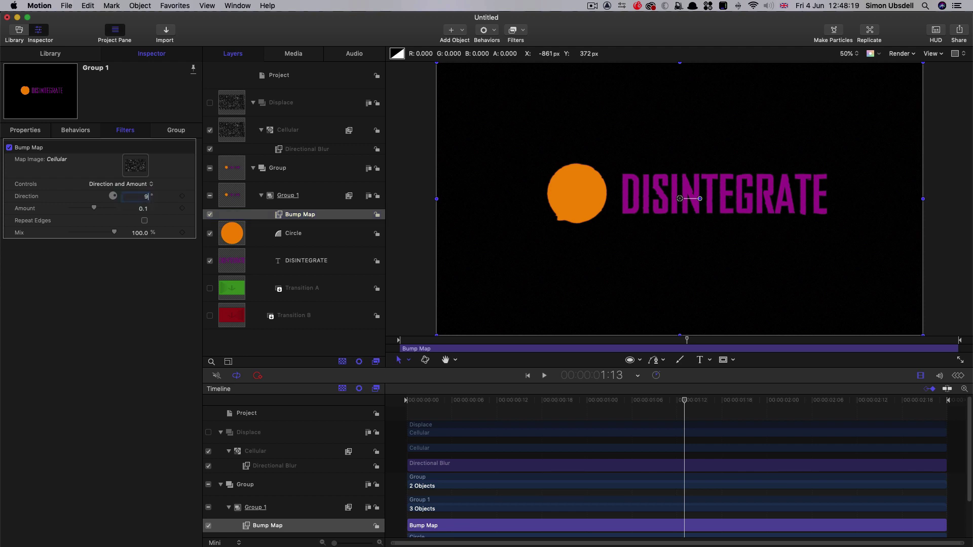
text(0)
key(Return)
drag(97, 211, 162, 211)
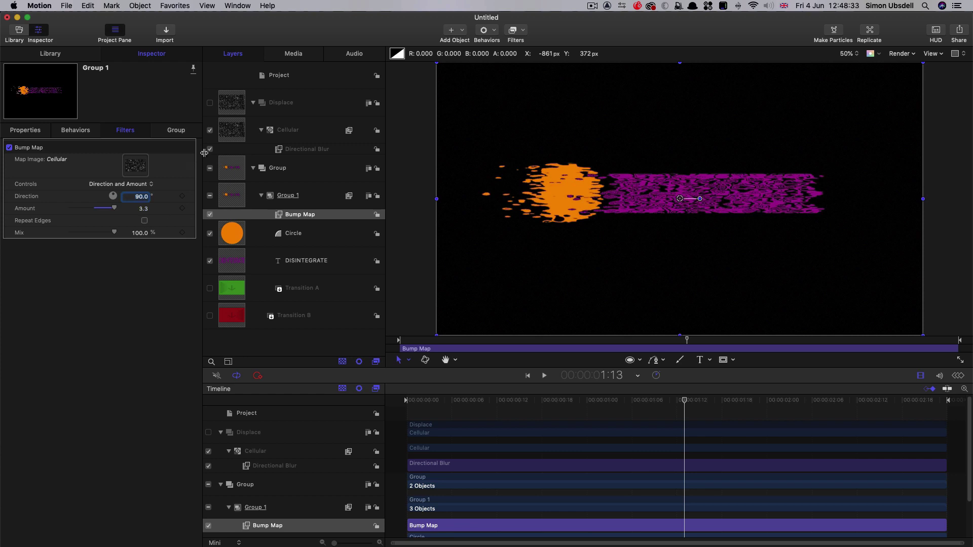
- Set the Cellular generator's Size to 20 and scrub to preview the distortion
click(232, 131)
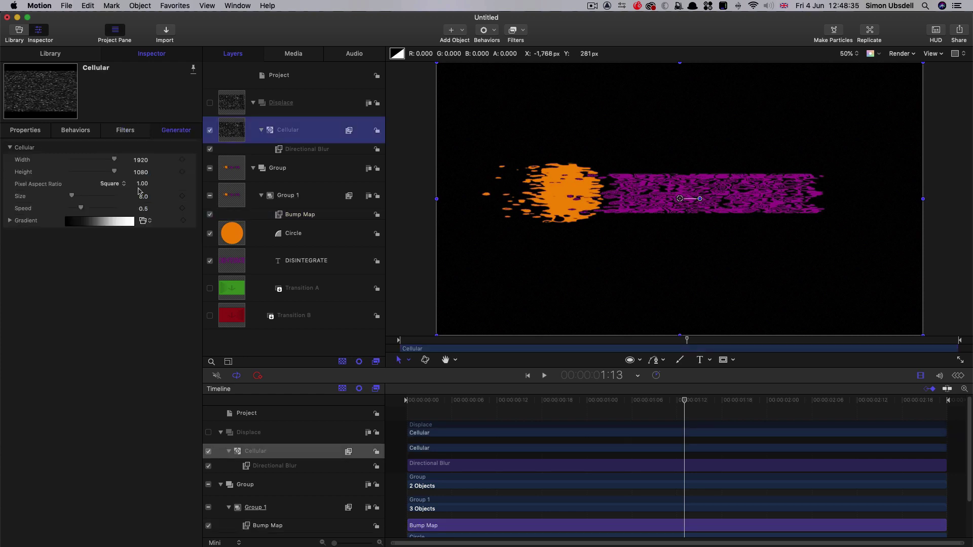
click(144, 196)
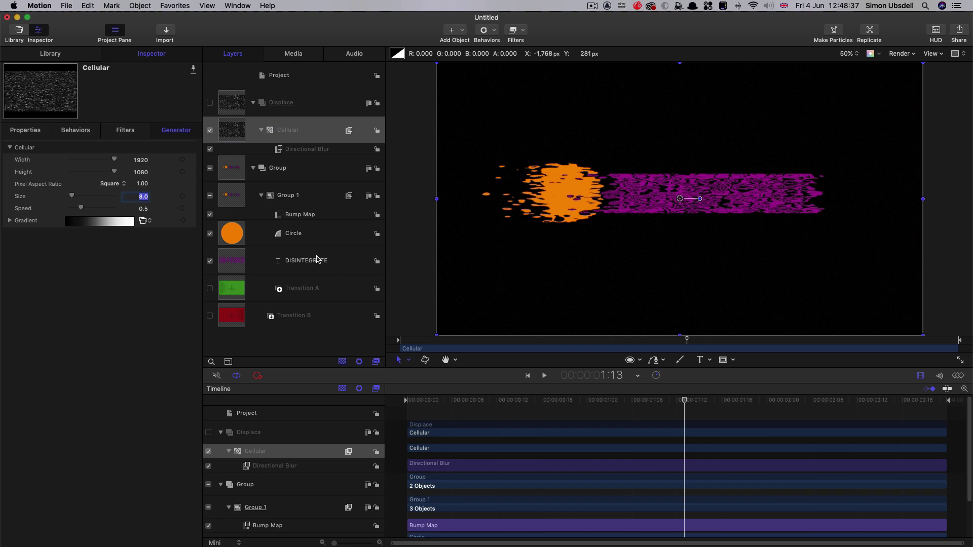
text(20)
key(Return)
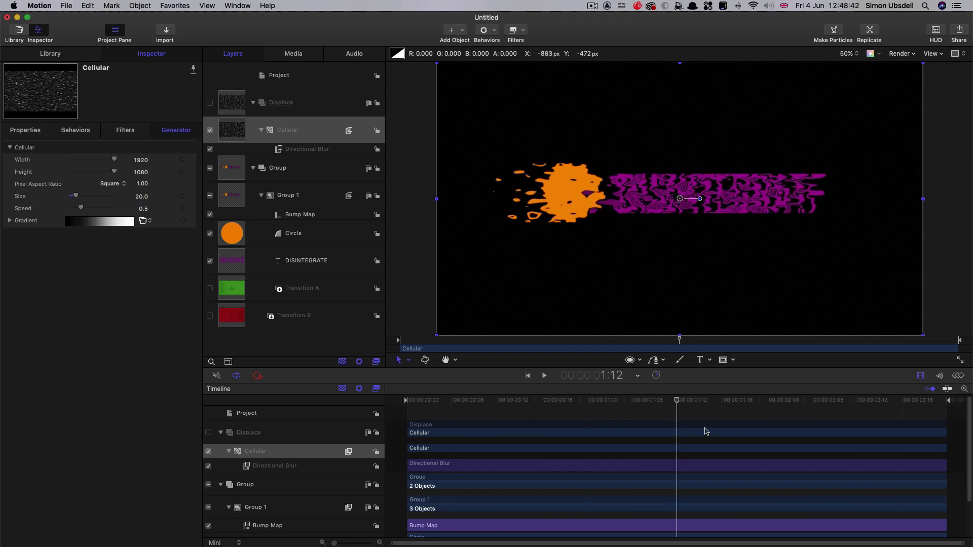
drag(722, 433, 697, 447)
- Keyframe the Bump Map Amount at 0 on the first frame
drag(702, 405, 736, 445)
click(290, 216)
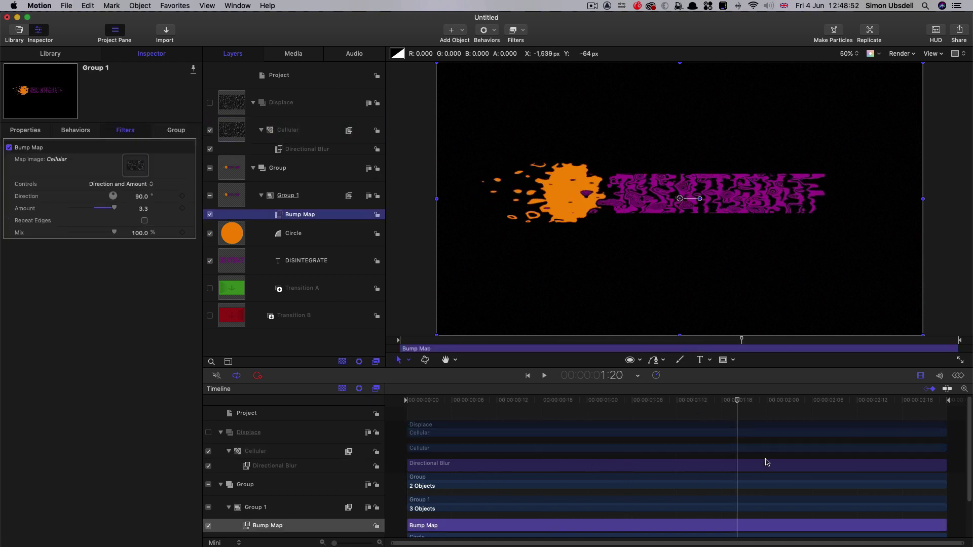
drag(751, 402, 294, 402)
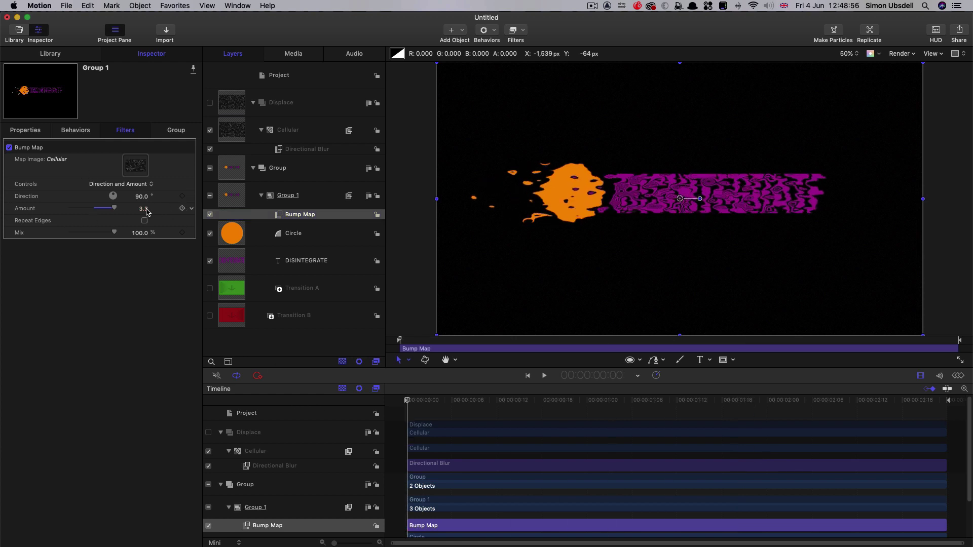
click(182, 209)
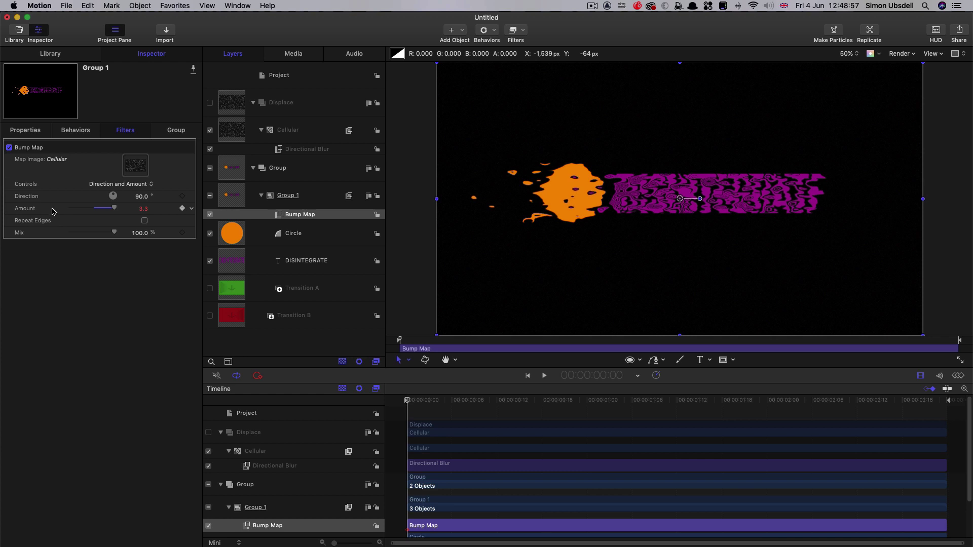
click(141, 209)
text(0)
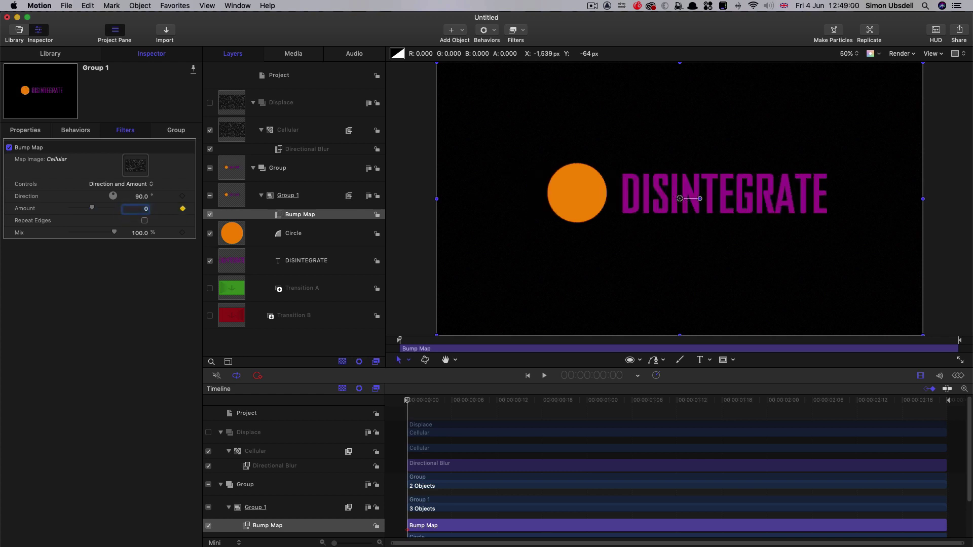
- Set the Bump Map Amount to 10 at two seconds and preview the animation
drag(746, 403, 769, 406)
click(143, 209)
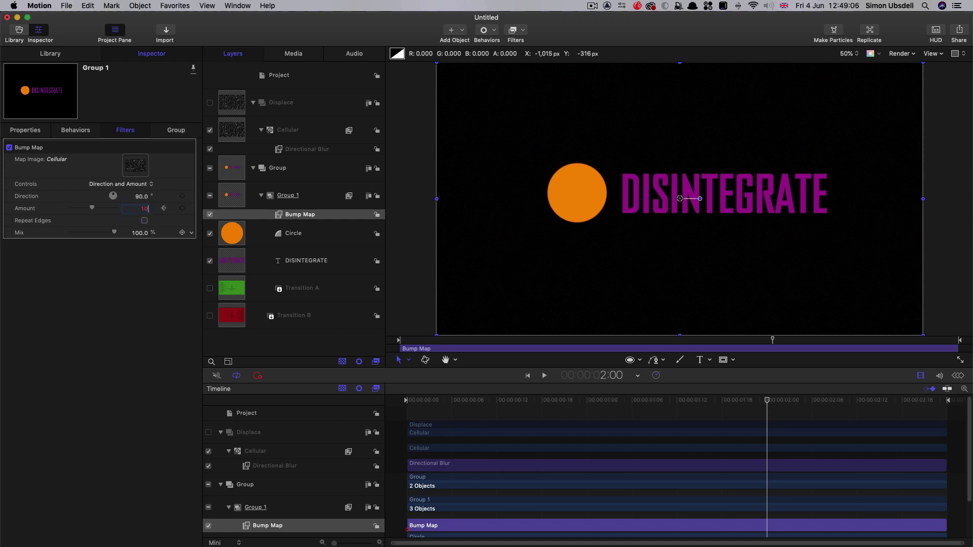
text(10)
key(Return)
key(space)
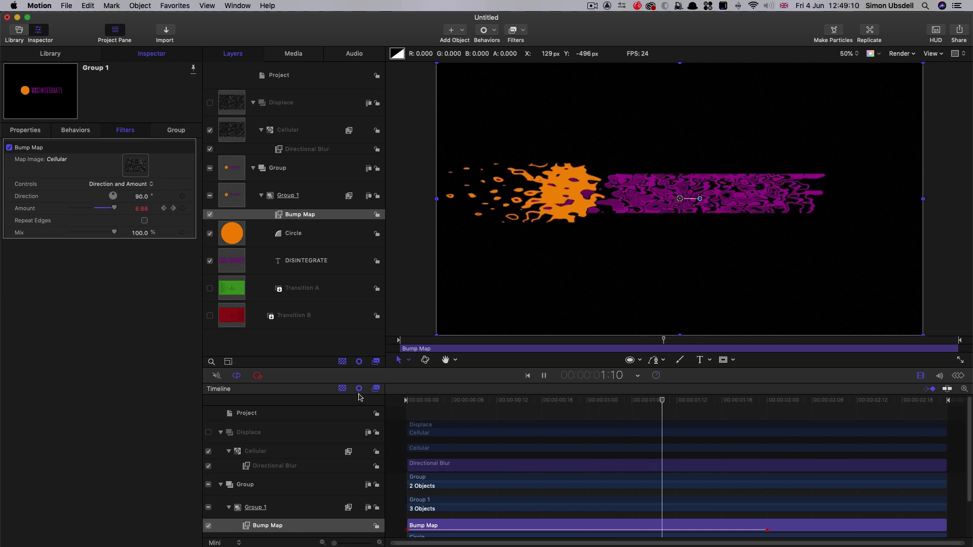
key(space)
- Show the Amount curve in the Keyframe Editor and set its first keyframe to Ease Out
click(190, 208)
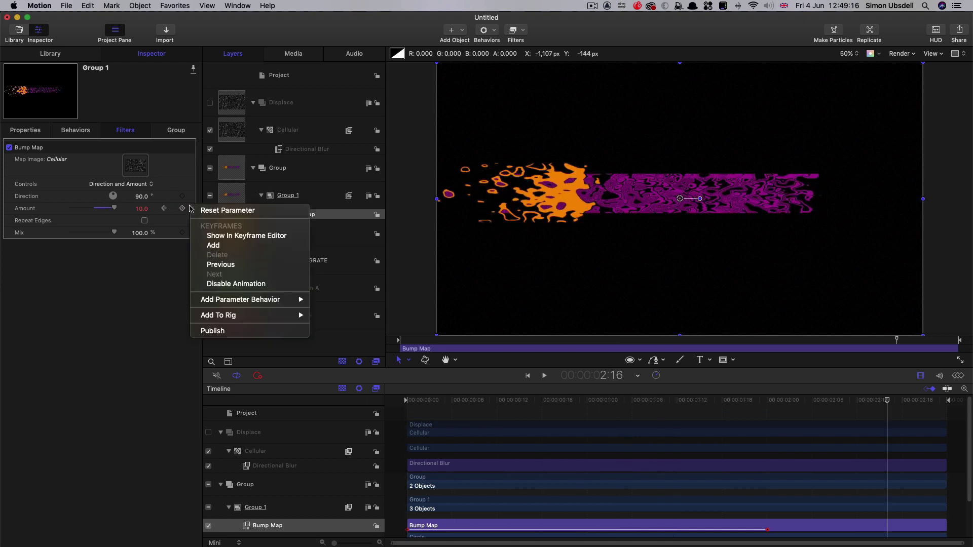
click(234, 236)
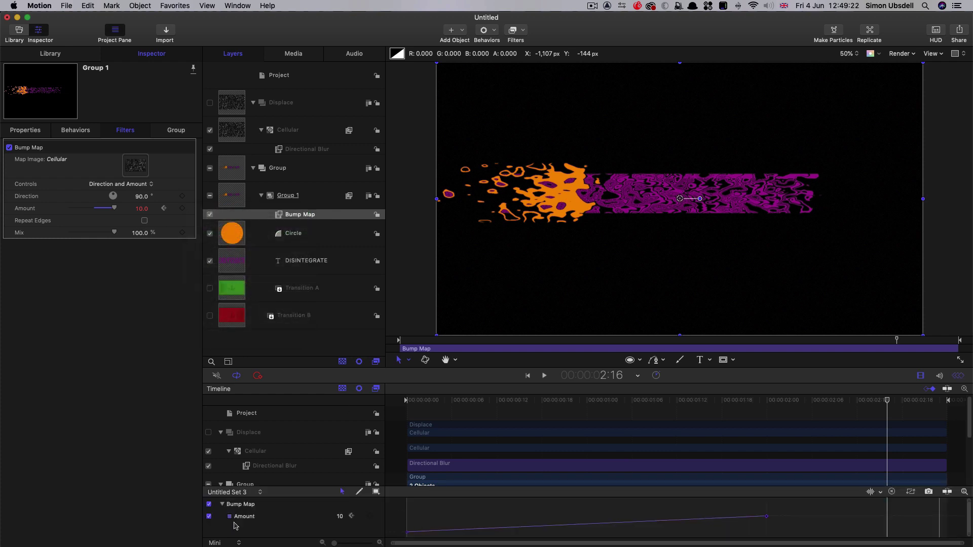
drag(793, 512, 401, 541)
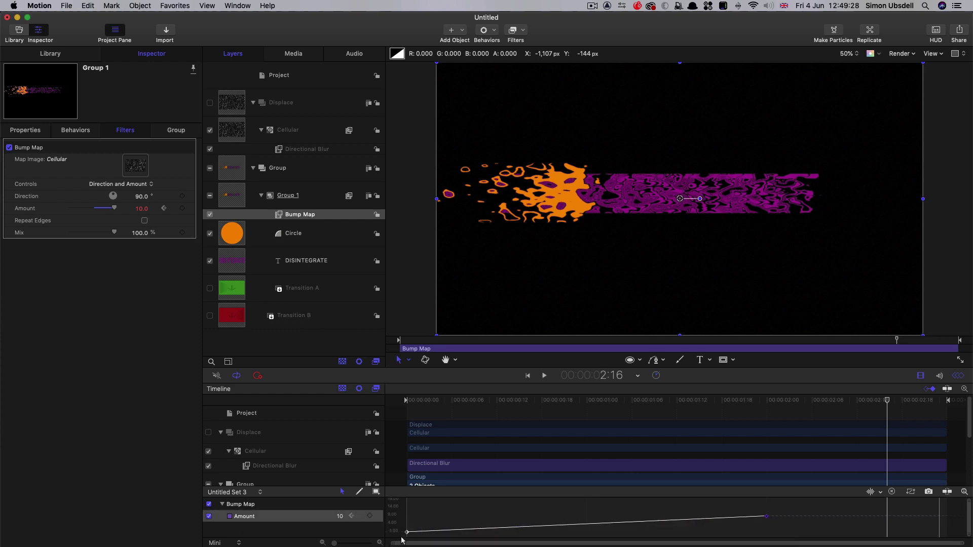
right_click(407, 535)
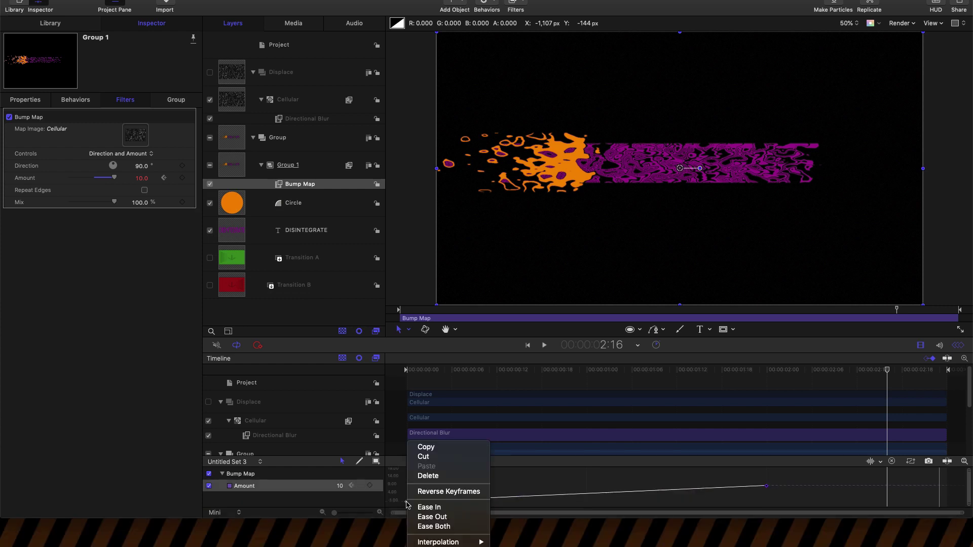
click(427, 518)
- Preview the eased disintegration from the start and from 1:06 to the two-second keyframe
click(416, 403)
key(space)
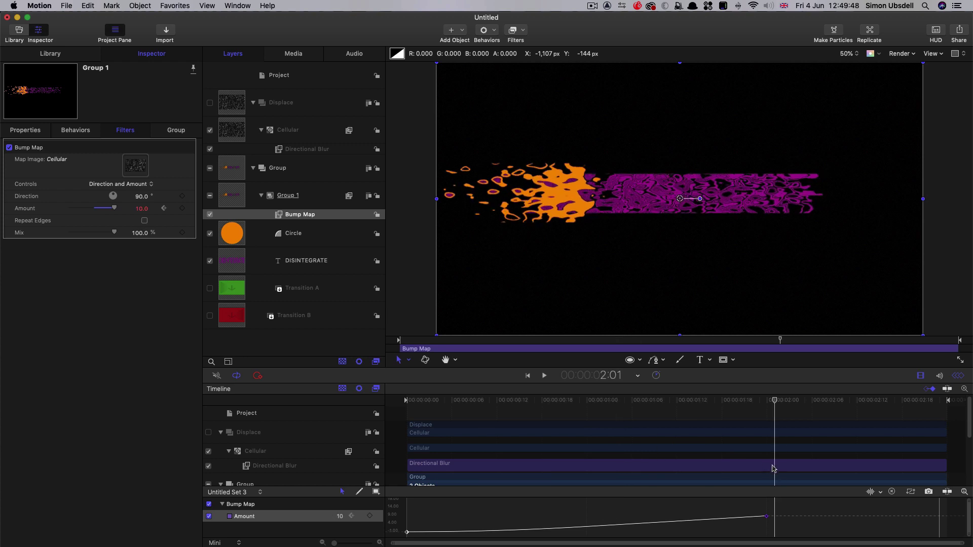
click(632, 400)
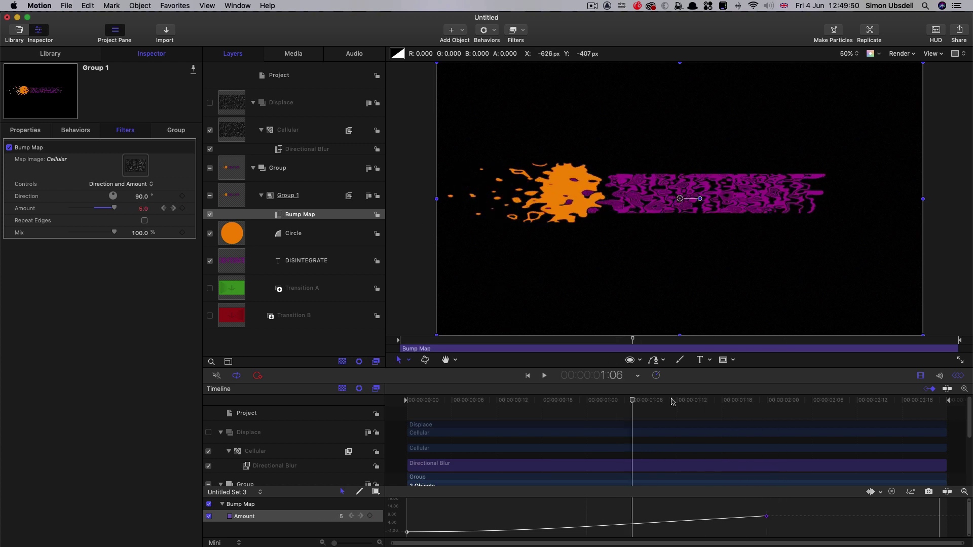
key(space)
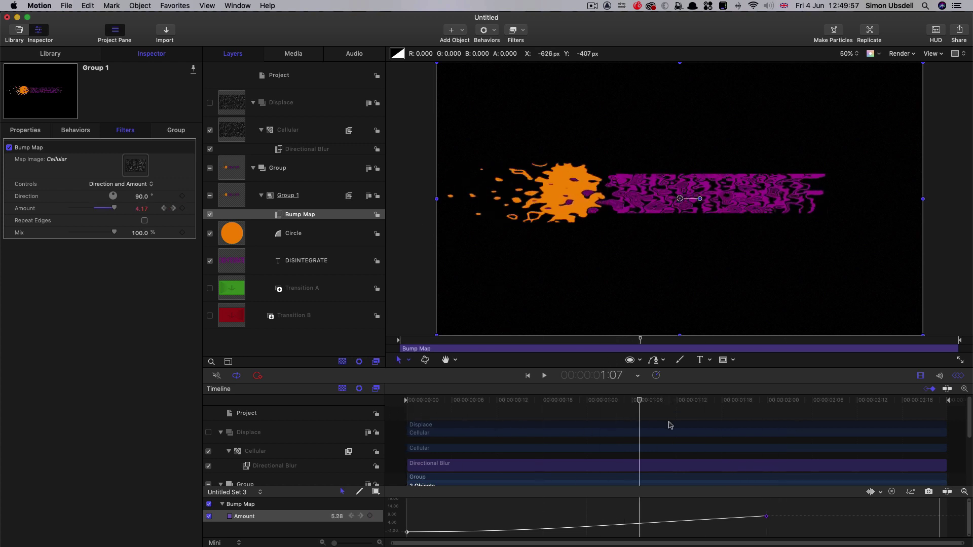
key(space)
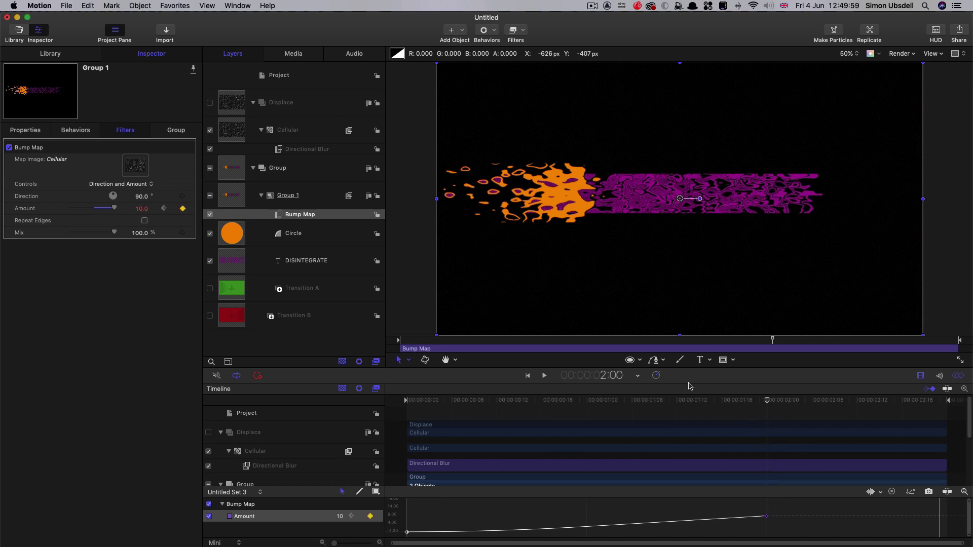
- Keyframe the Cellular gradient's right colour stop Location from 100% at start to 1% at two seconds
click(240, 134)
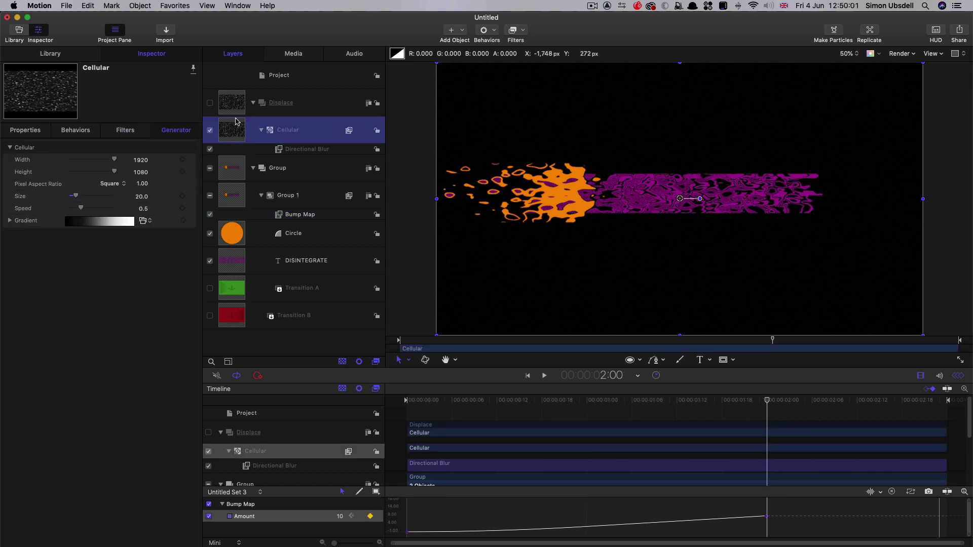
click(9, 220)
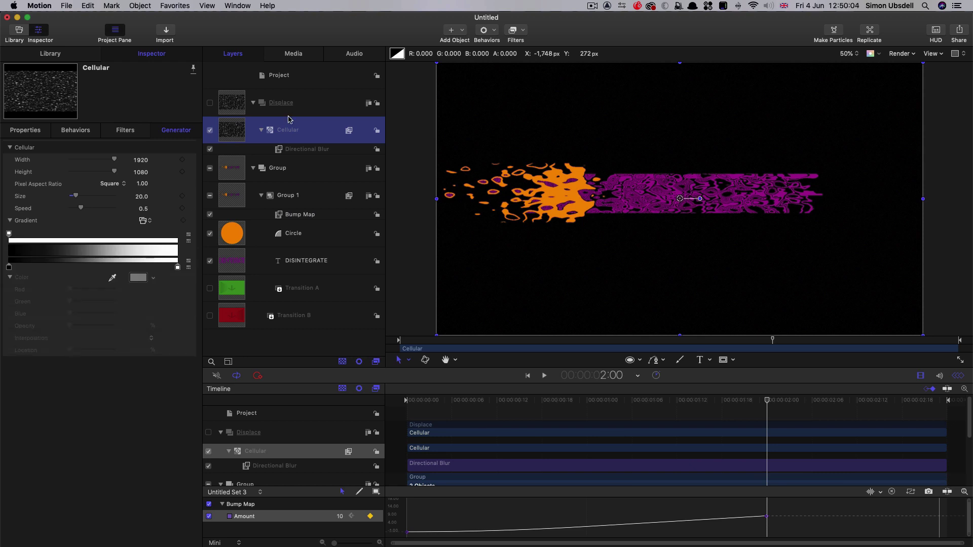
click(177, 267)
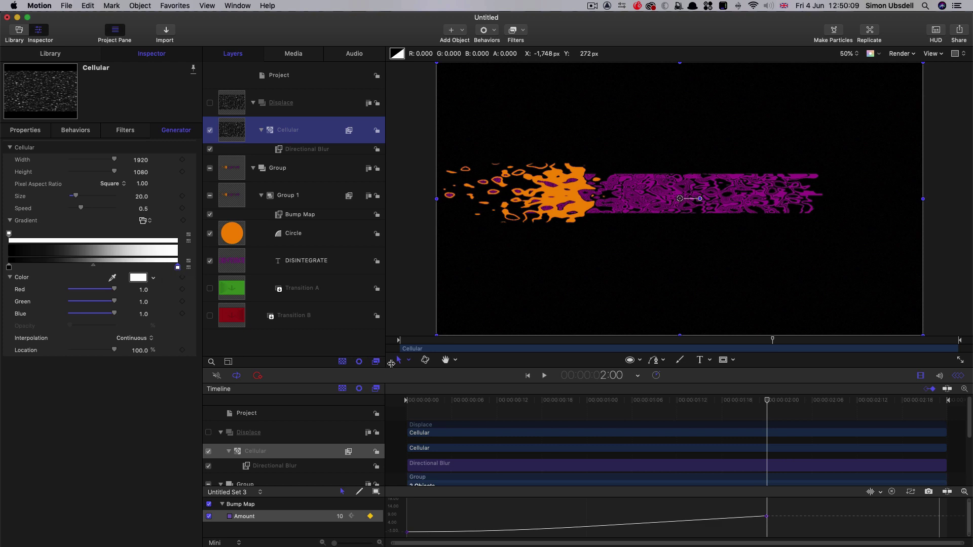
drag(475, 405, 405, 400)
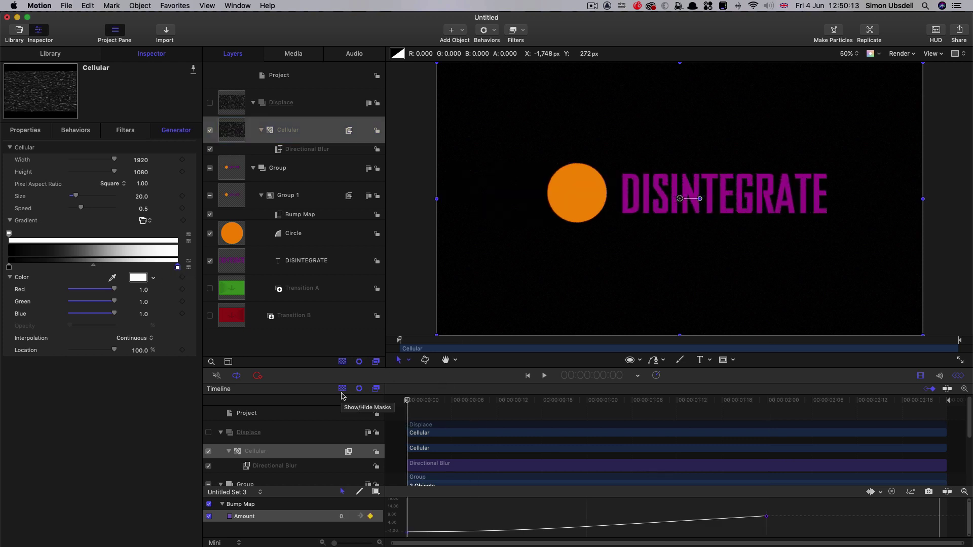
click(182, 350)
click(768, 403)
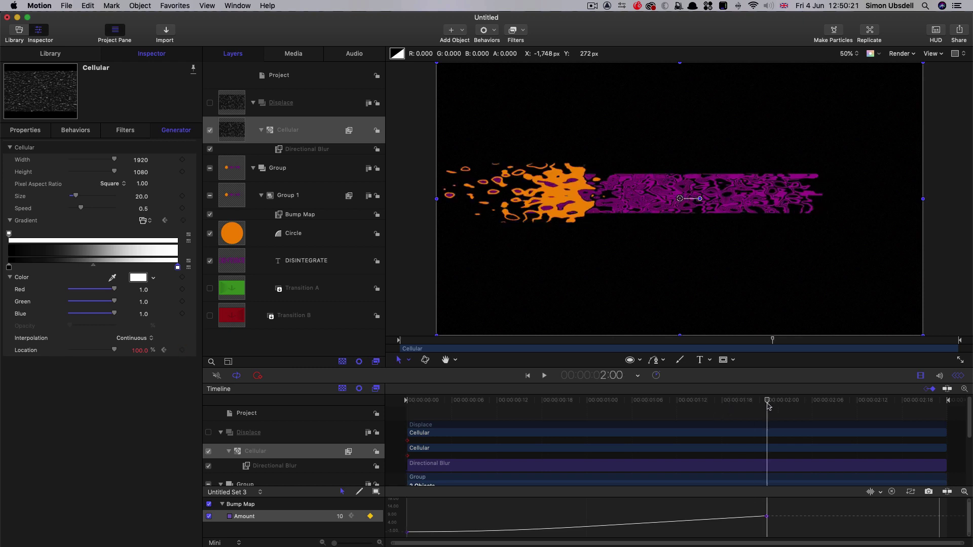
double_click(144, 350)
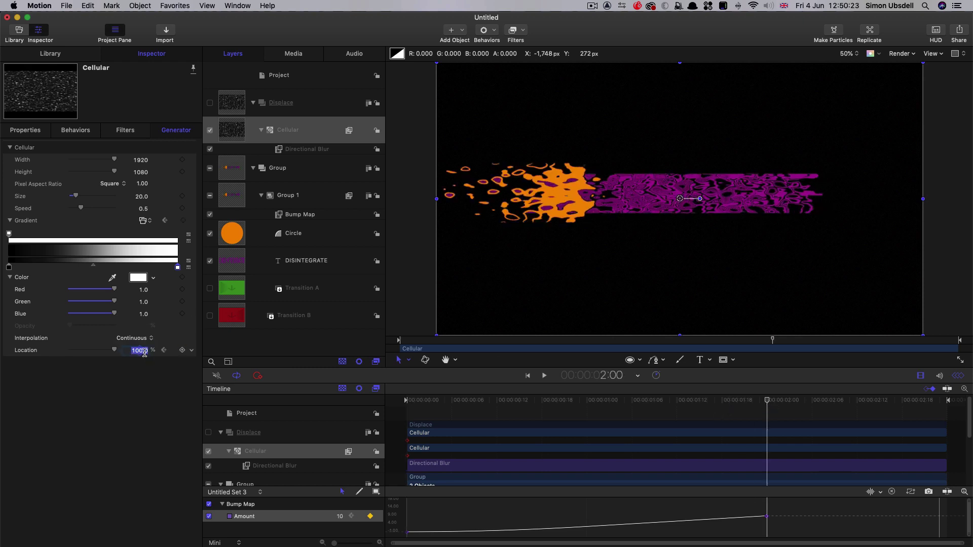
text(1)
key(Return)
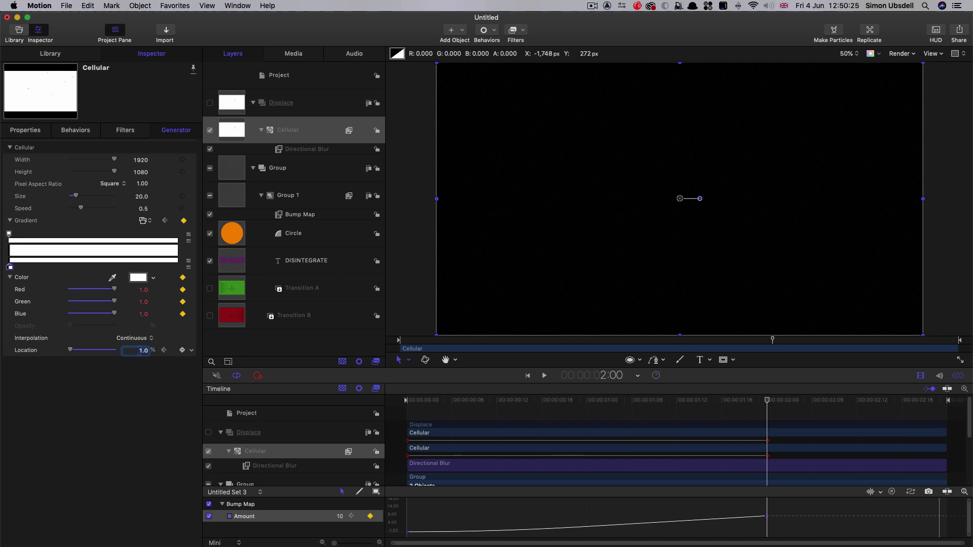
- Play back the disintegrate animation from the start and stop near the end
key(space)
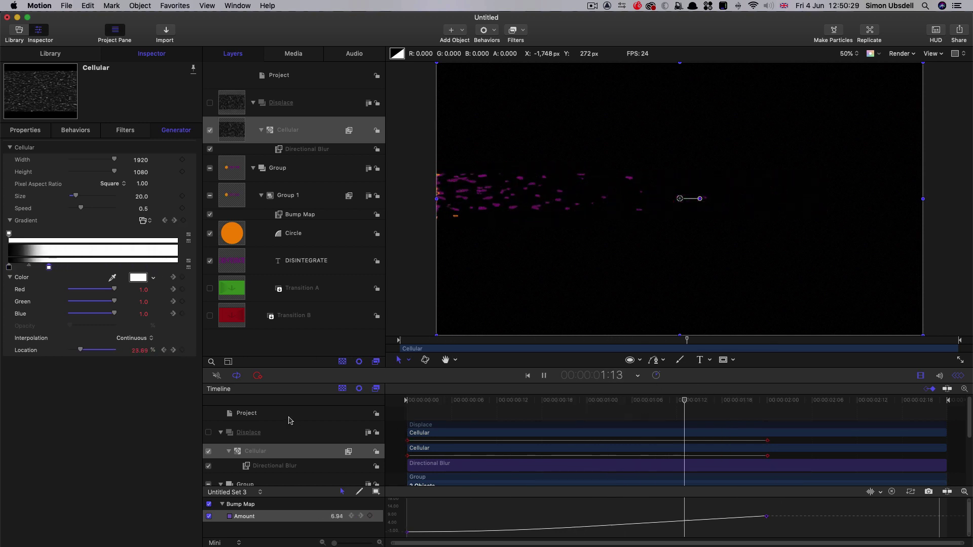
click(752, 400)
key(space)
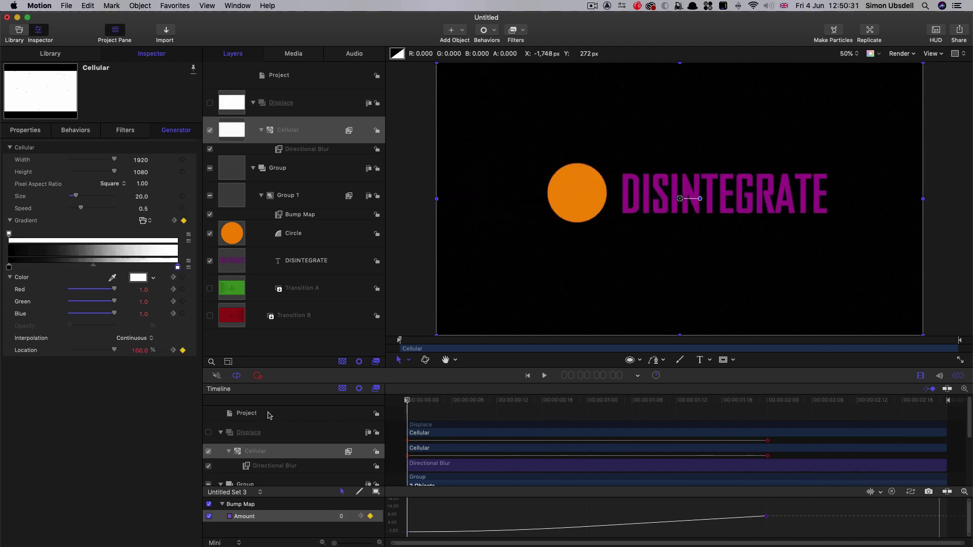
key(space)
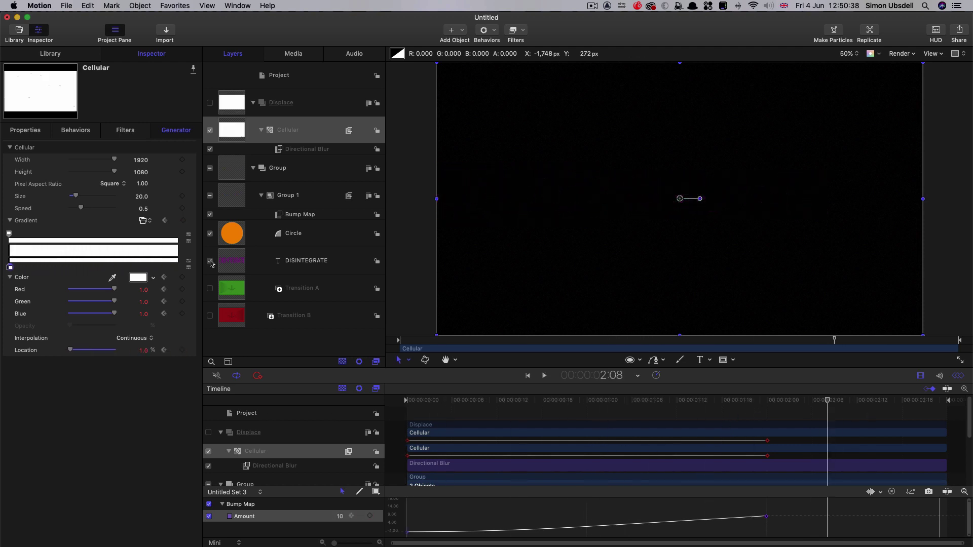
- Hide the DISINTEGRATE and Circle layers, show Transition A, and play the effect
click(210, 261)
click(210, 234)
click(210, 289)
key(space)
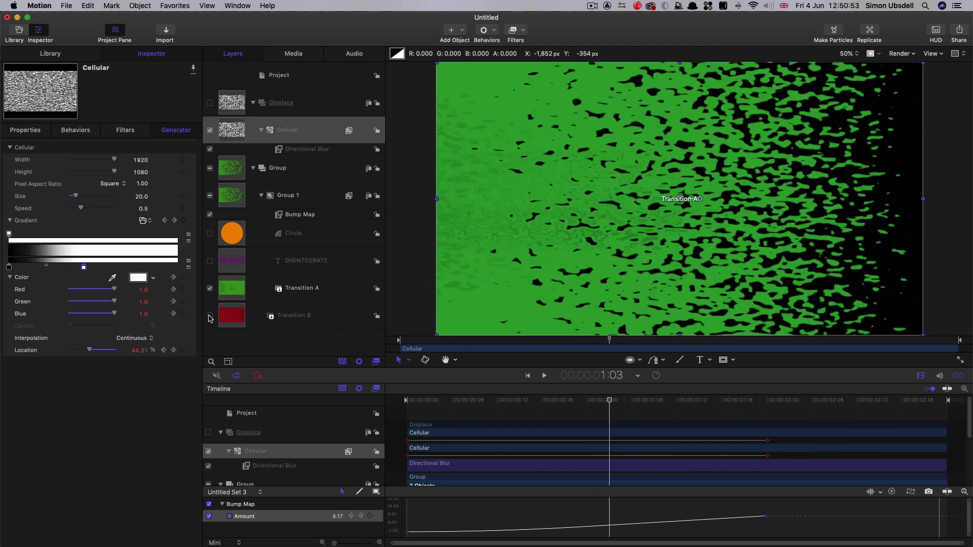
- Turn Transition B back on and replay green Transition A breaking up into red
click(210, 318)
drag(609, 400, 314, 405)
key(space)
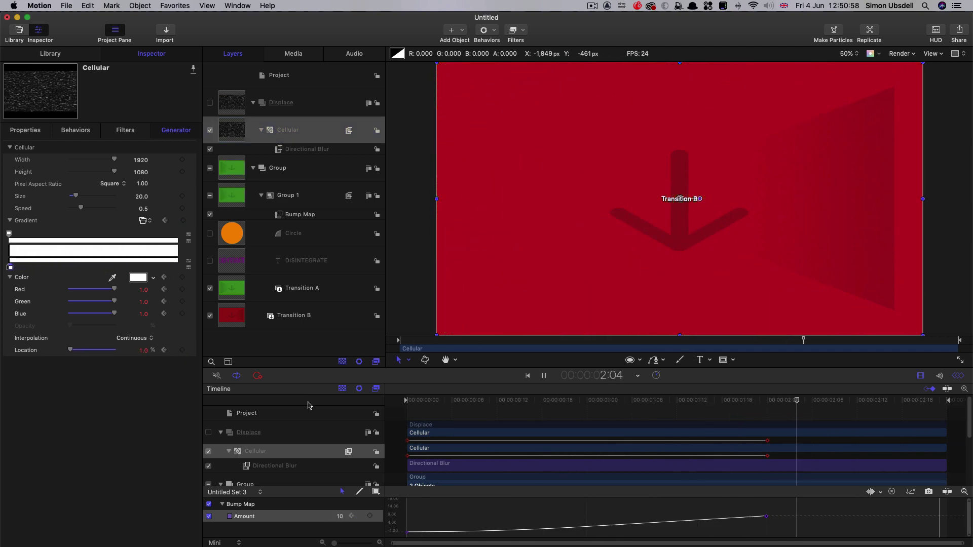
key(space)
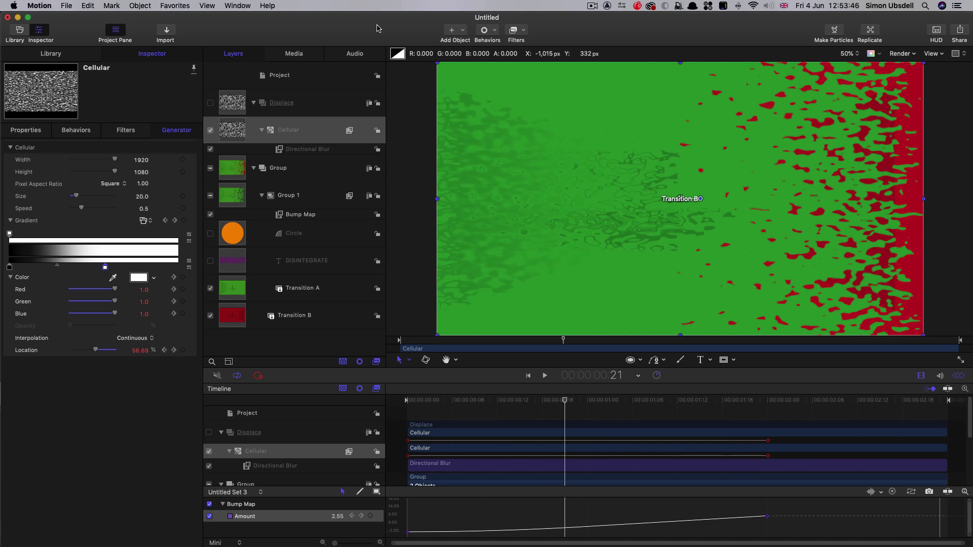
- Deselect all and set the project Duration to 2:00 in Properties
key(super+shift+a)
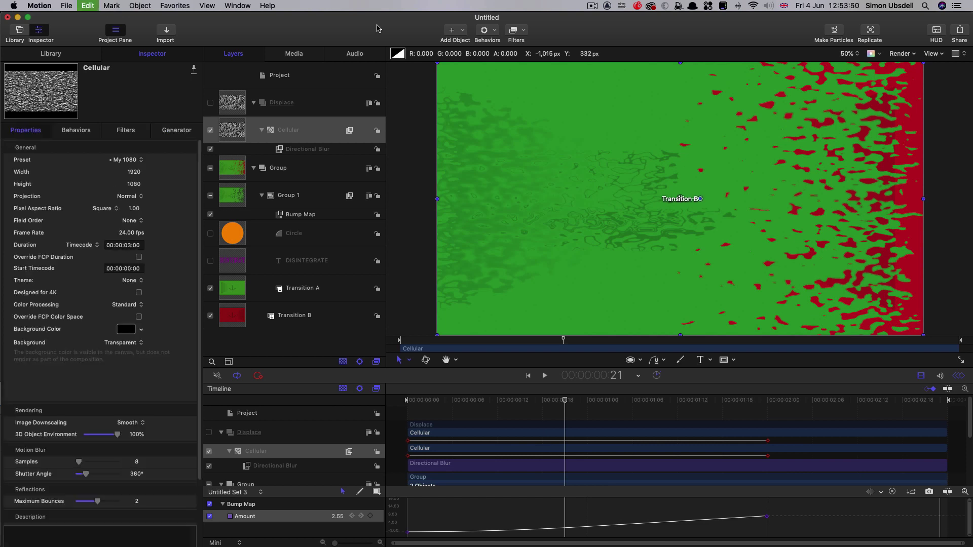
click(141, 246)
key(super+a)
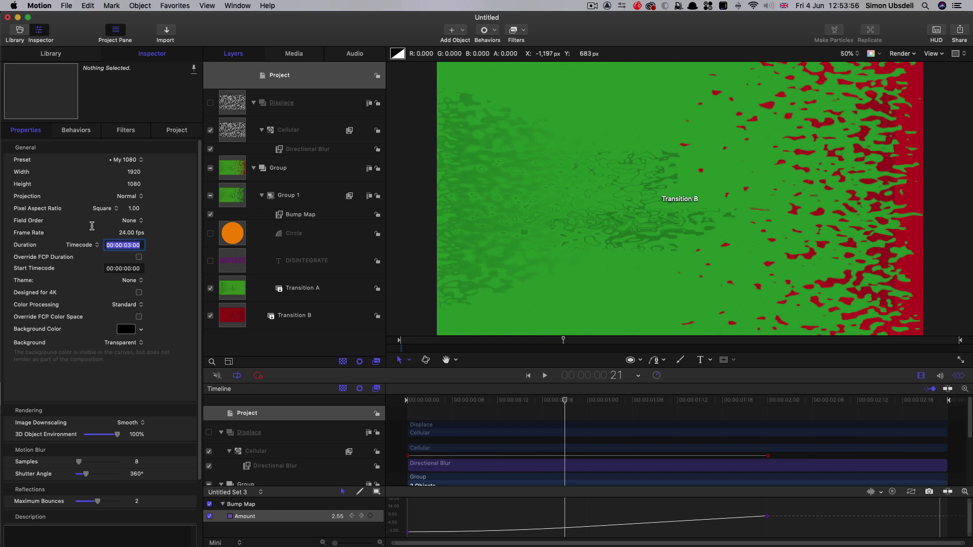
text(2:)
text(00)
key(Return)
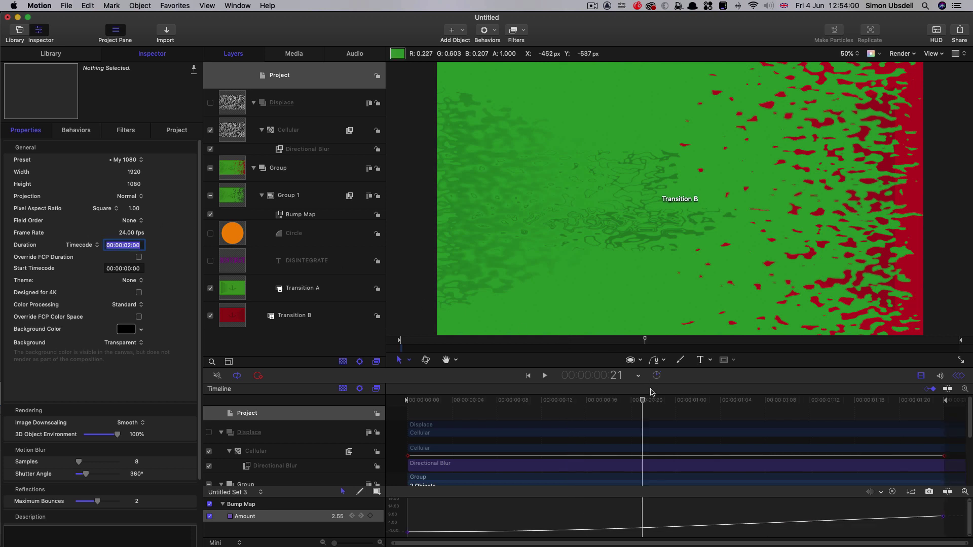
- Scrub the playhead between frames 16 and 23 to check the shortened transition
drag(653, 402, 676, 405)
key(End)
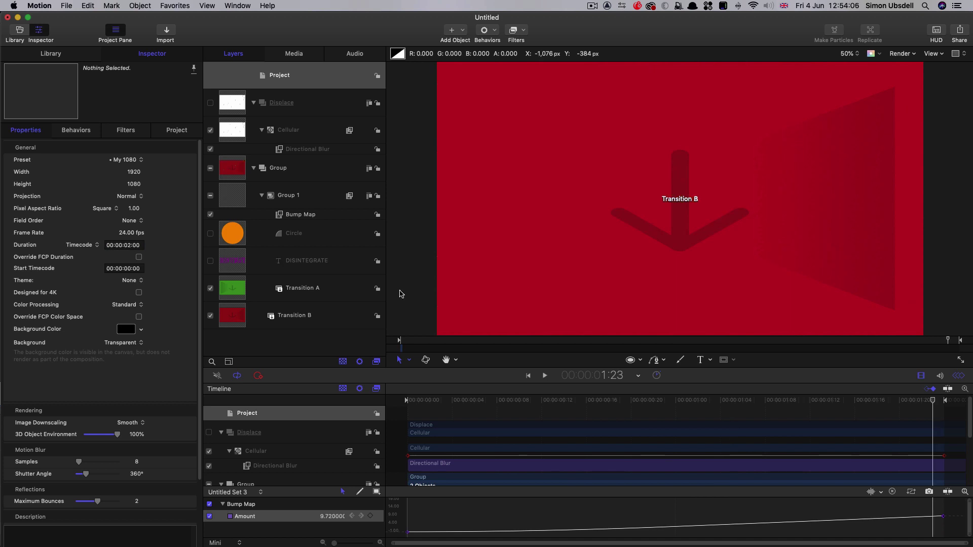
click(642, 403)
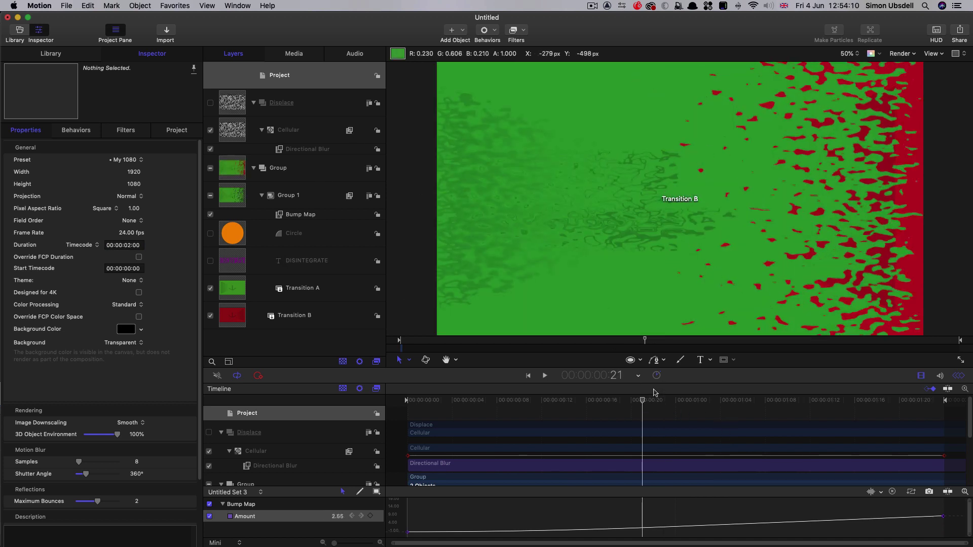
click(665, 403)
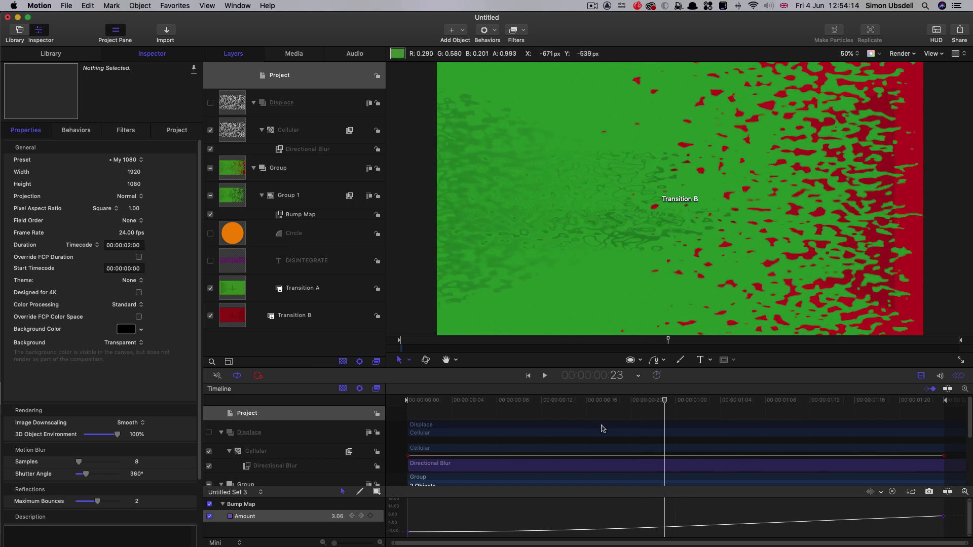
drag(665, 403, 587, 401)
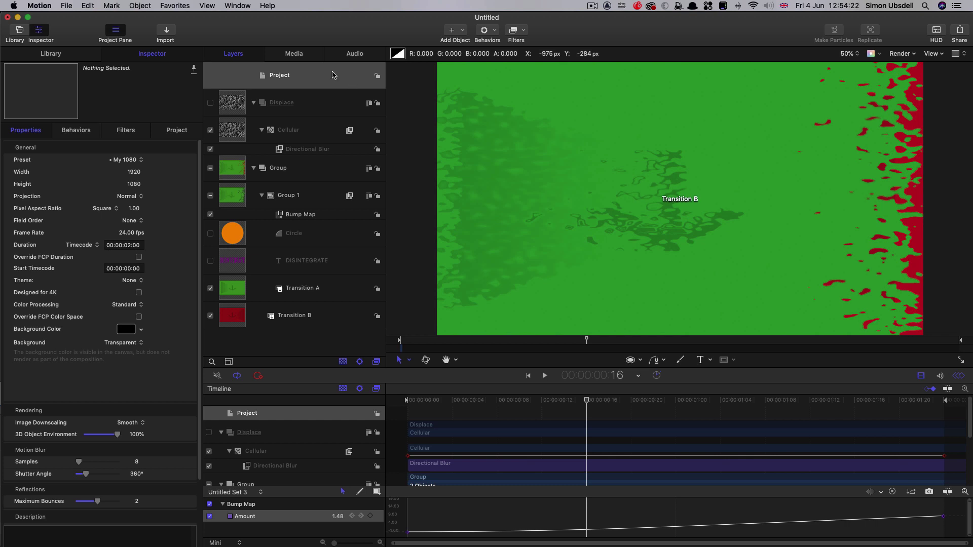
- Create a new rig and add a pop-up widget named Direction
click(137, 5)
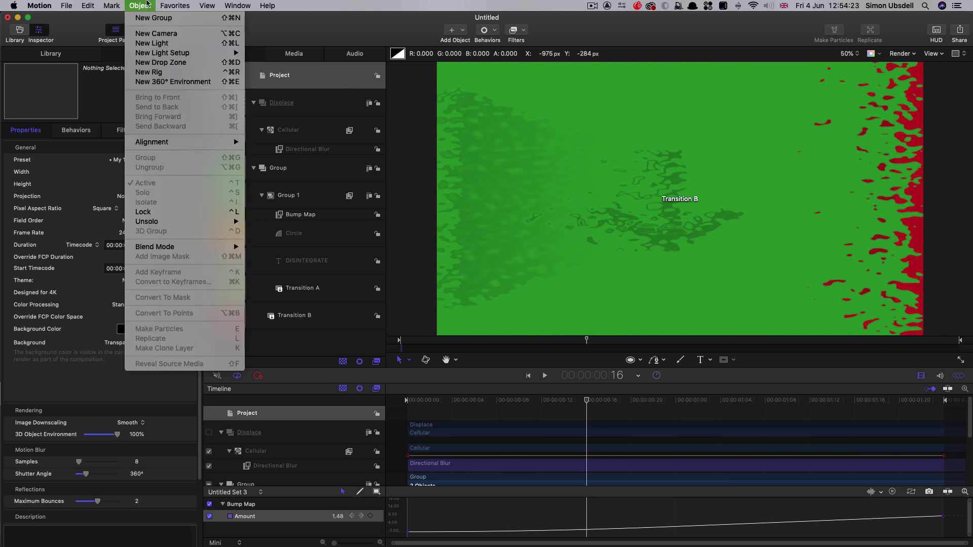
click(160, 76)
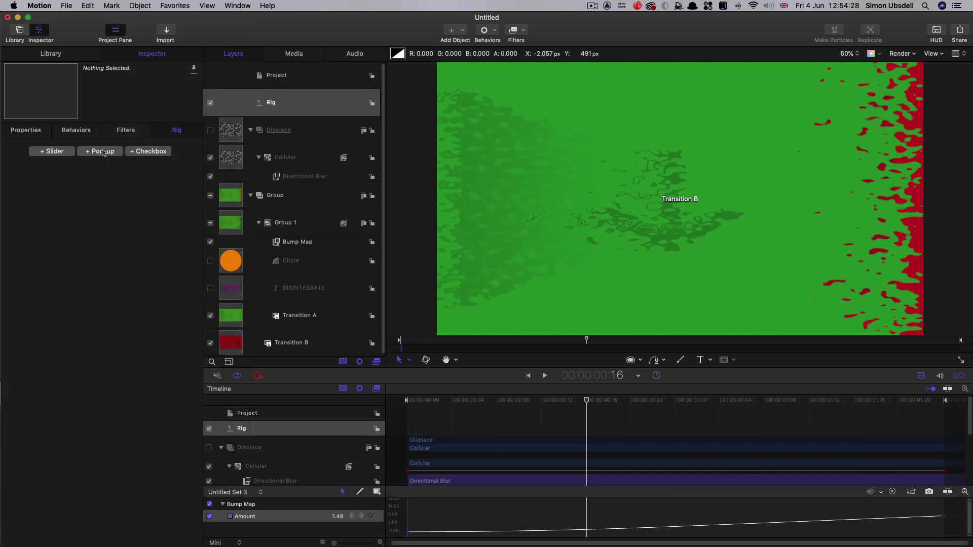
click(103, 151)
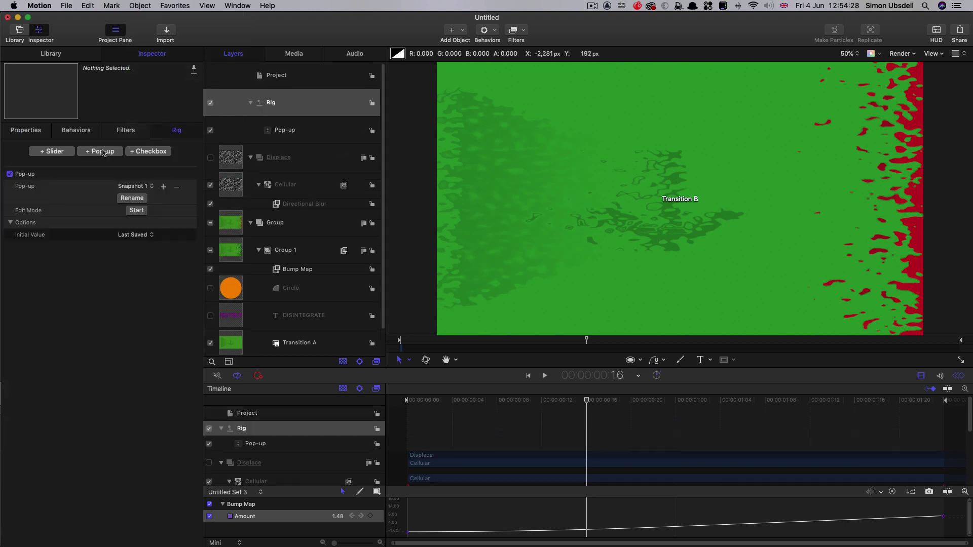
double_click(279, 130)
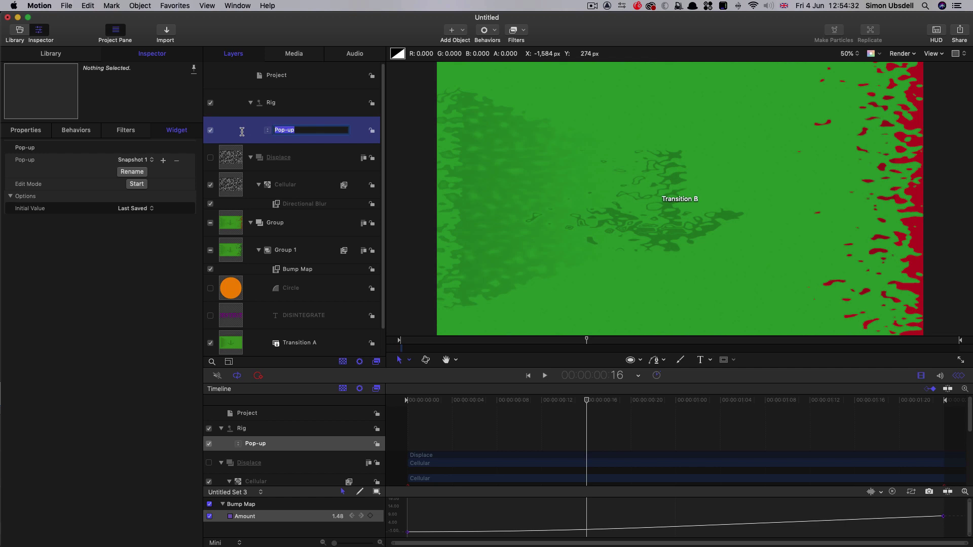
text(Direction)
key(Return)
- Add snapshots to the Direction pop-up and rename Snapshot 1 to Left
click(134, 160)
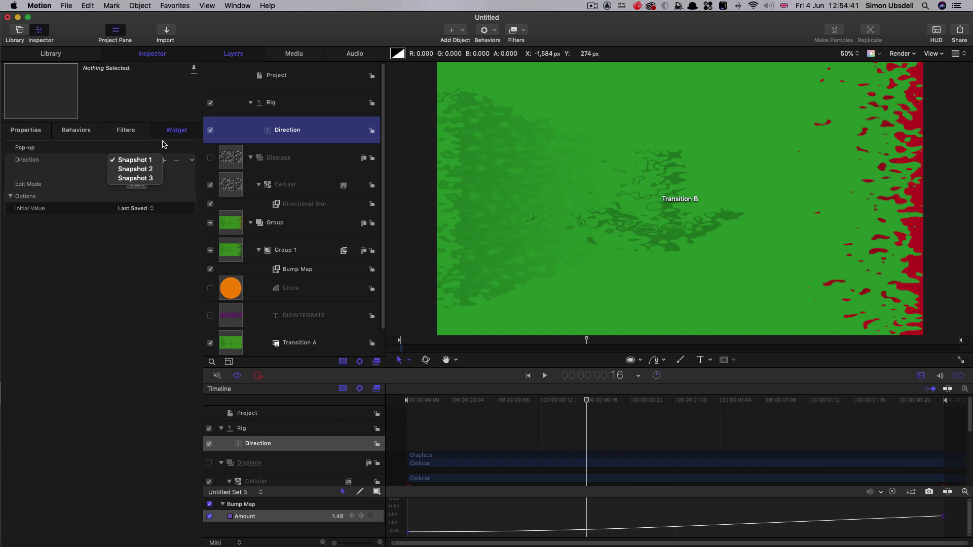
click(164, 144)
click(163, 160)
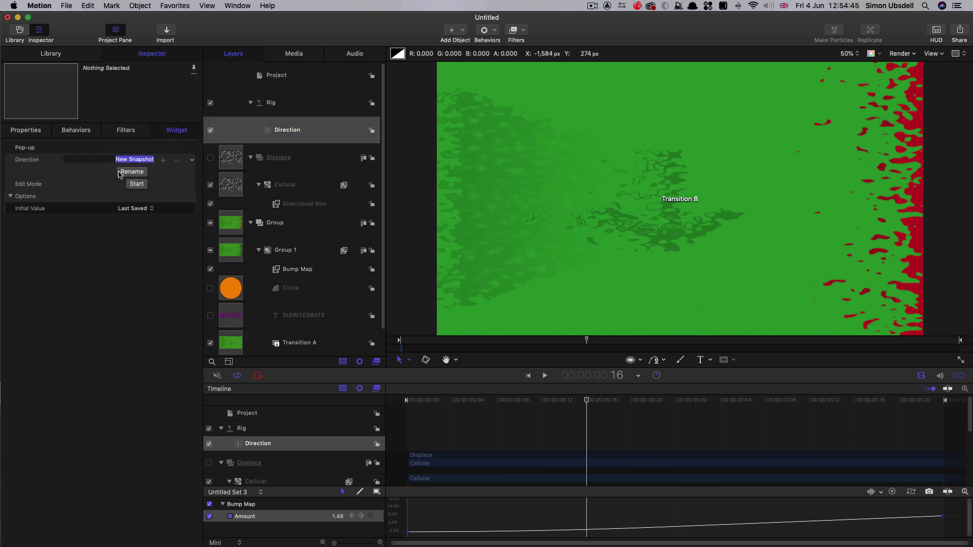
click(77, 173)
click(129, 159)
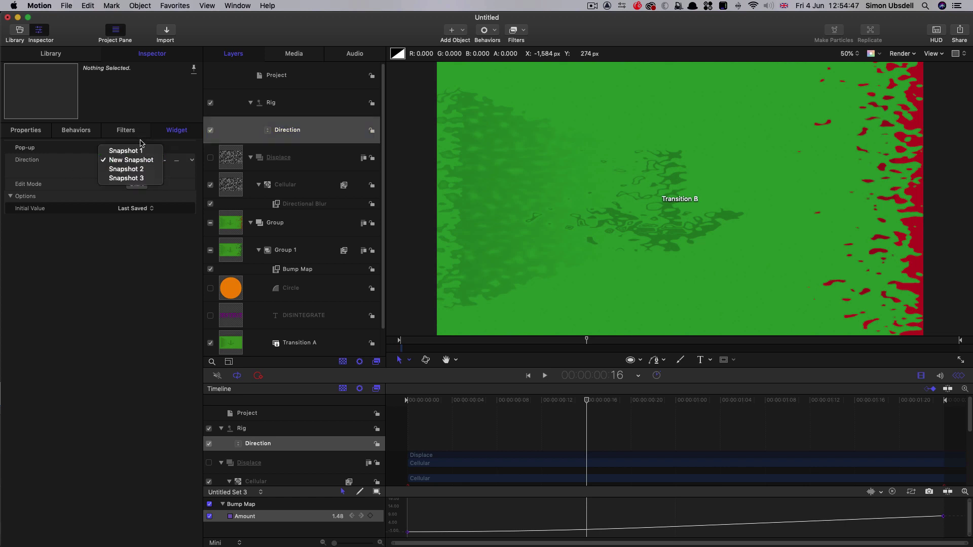
click(171, 149)
click(143, 162)
click(140, 151)
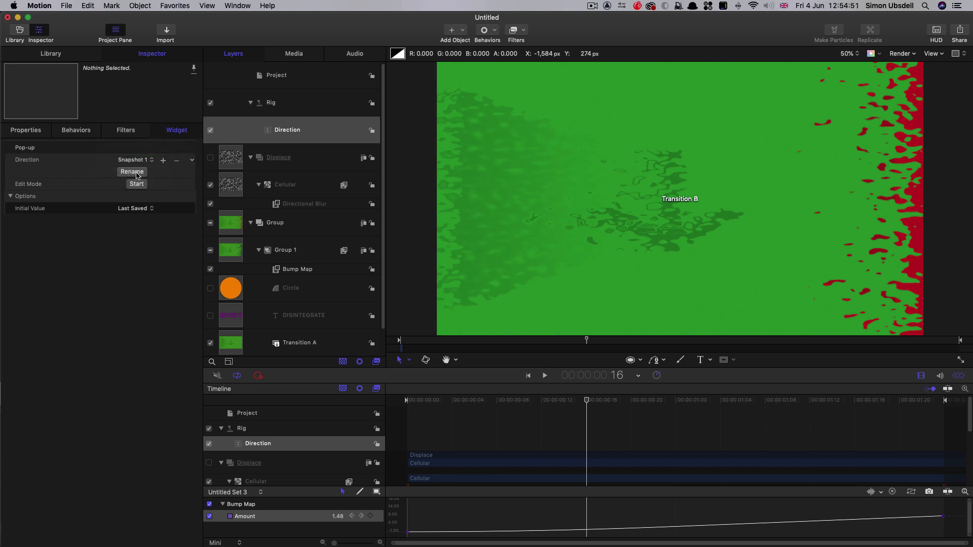
click(137, 173)
text(Left)
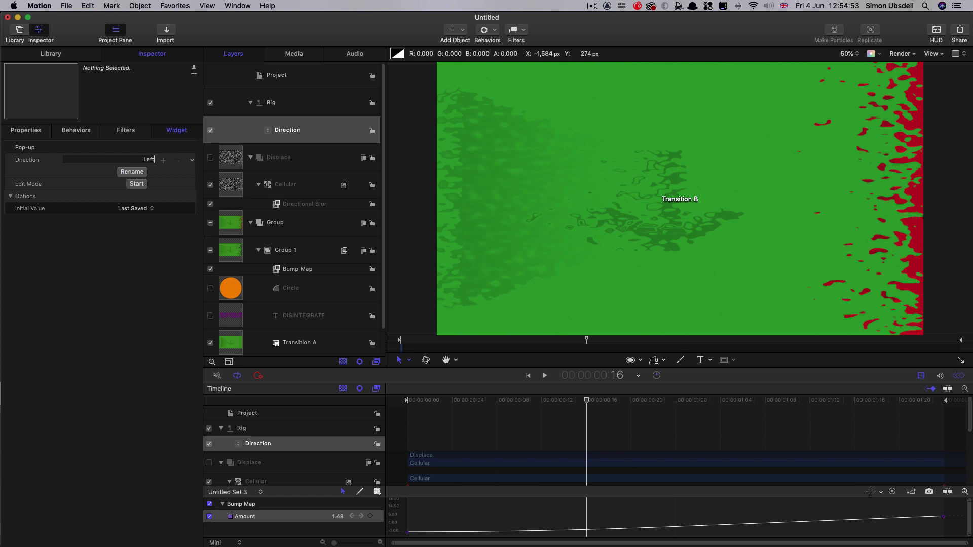
key(Return)
- Rename the new snapshot to Right
click(147, 159)
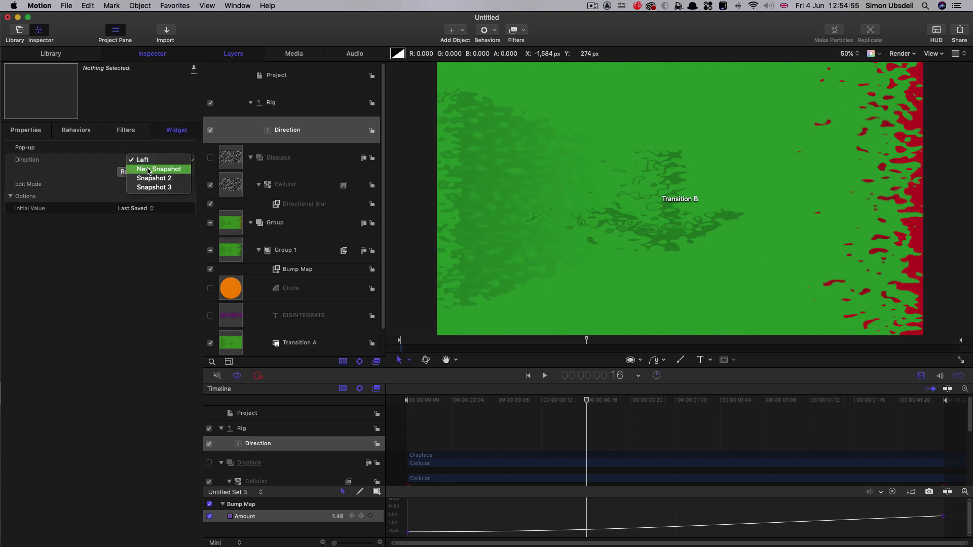
click(148, 170)
click(133, 173)
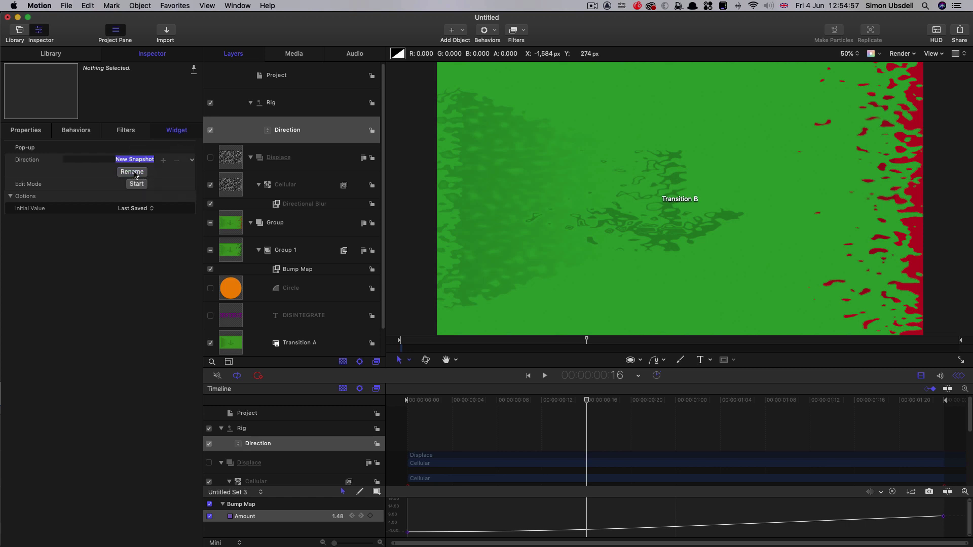
text(Right)
key(Return)
click(147, 160)
- Rename the remaining snapshots Up and Down, then review the four choices
click(147, 171)
click(137, 174)
text(Up)
key(Return)
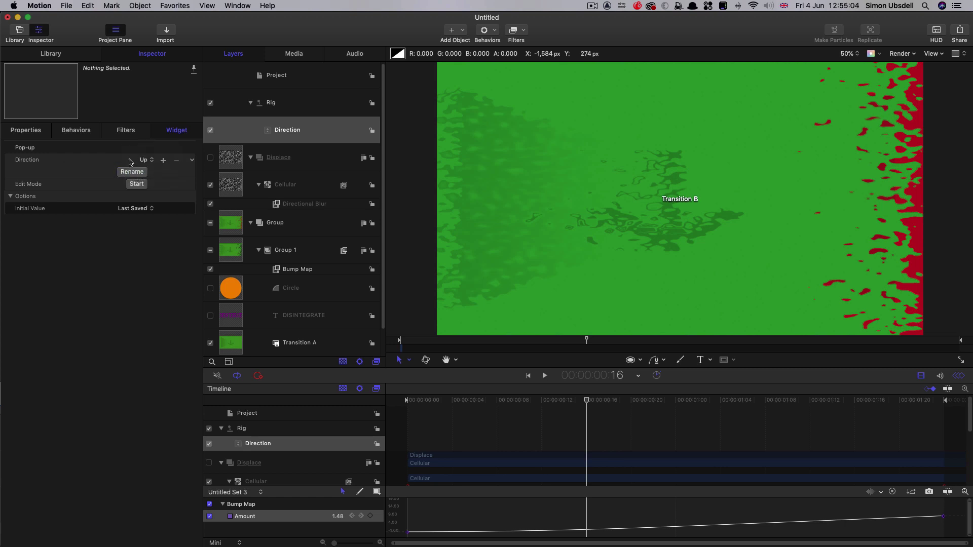
click(132, 171)
text(Do)
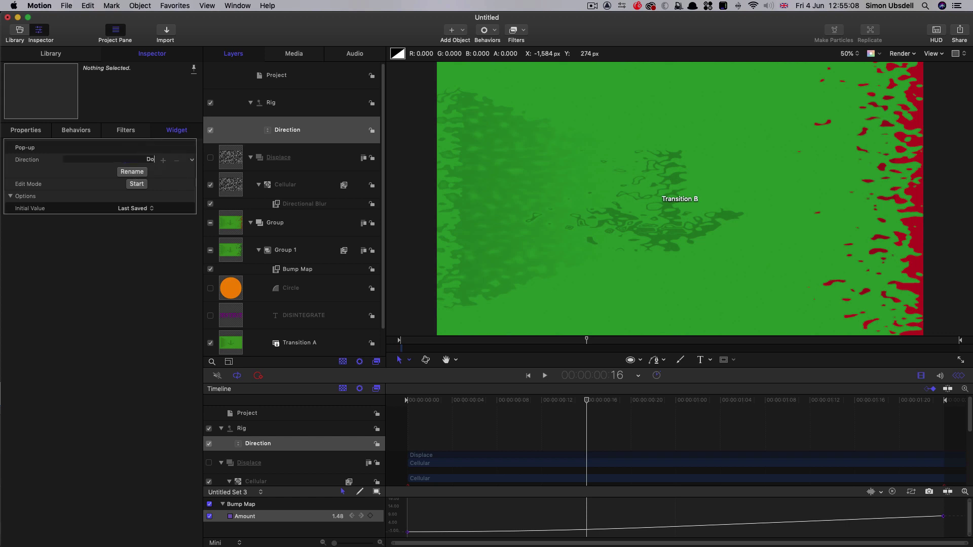
text(wn)
key(Return)
click(141, 159)
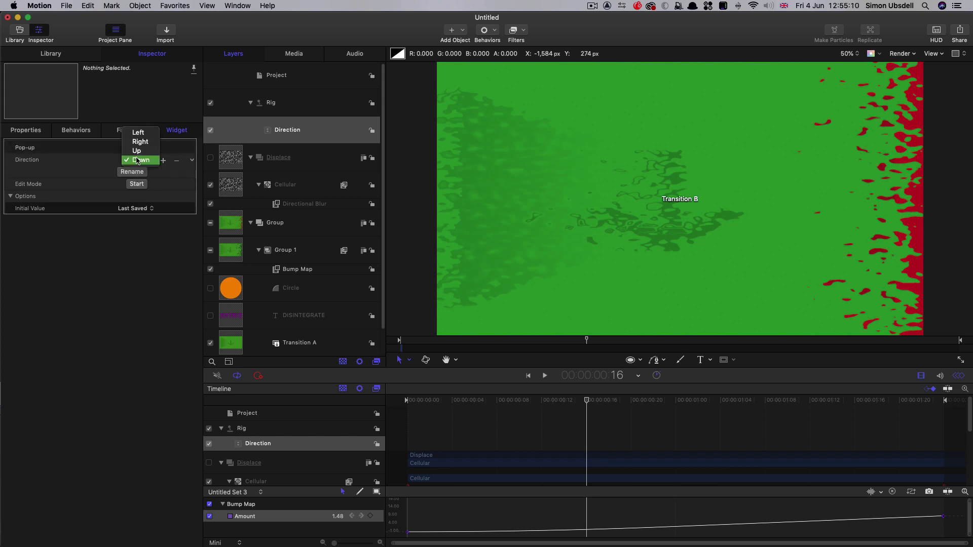
click(143, 286)
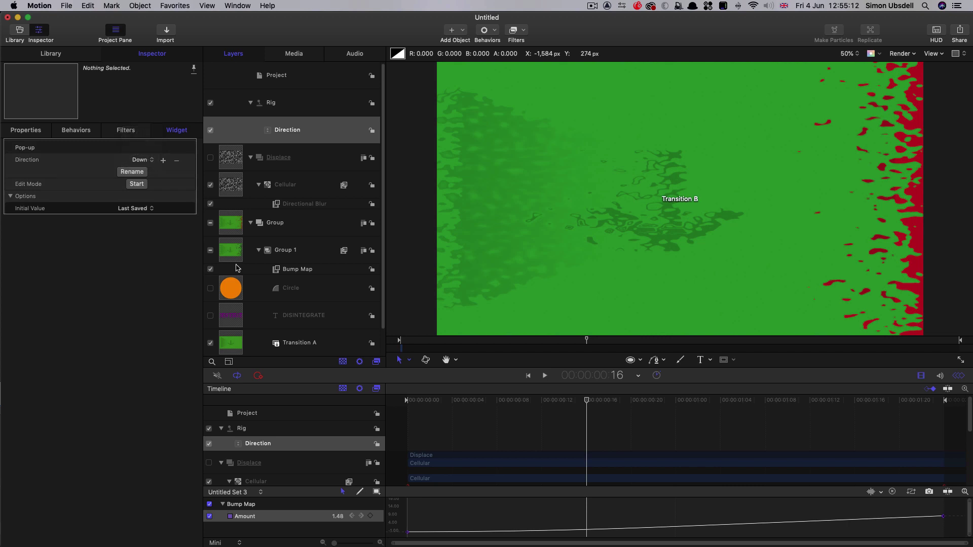
- Link the Bump Map Direction and Directional Blur Angle to the Direction widget
click(277, 271)
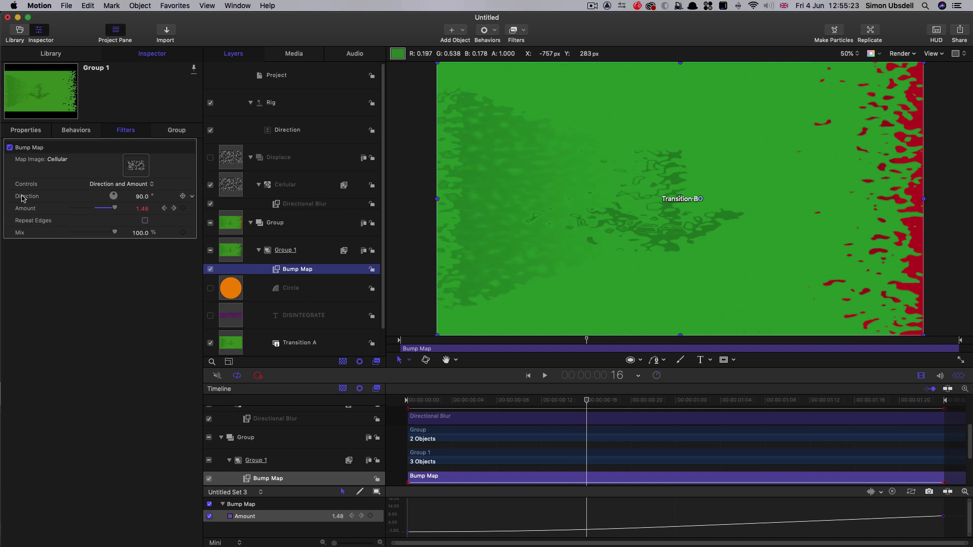
click(21, 198)
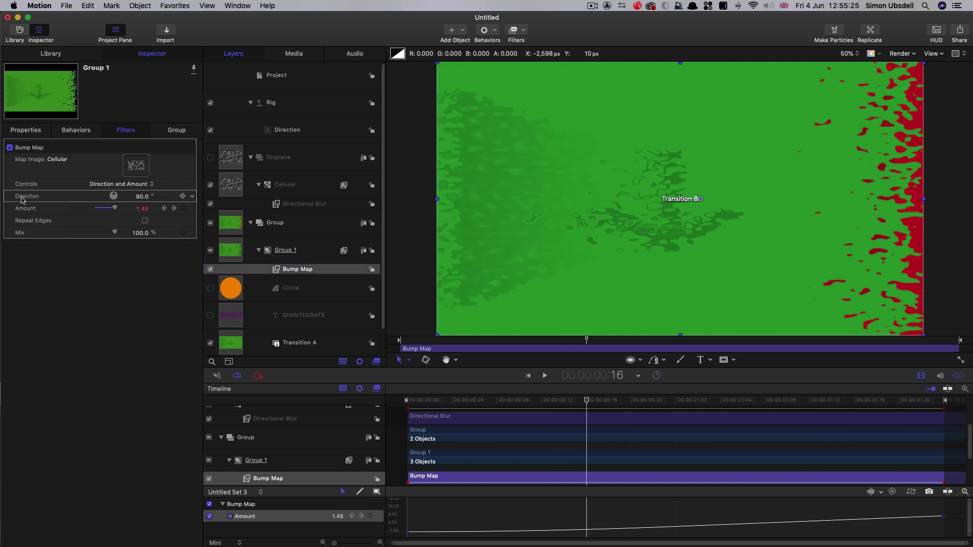
drag(22, 199, 335, 134)
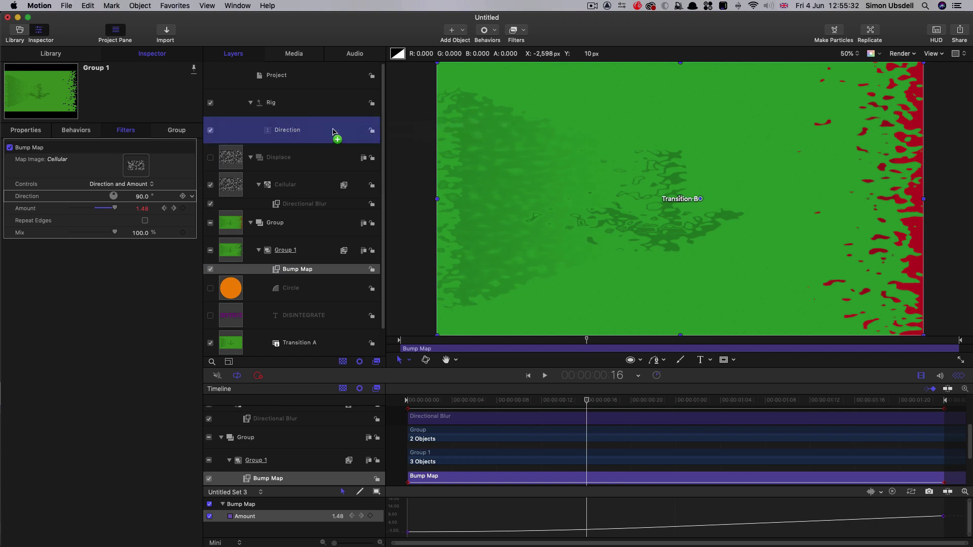
click(277, 204)
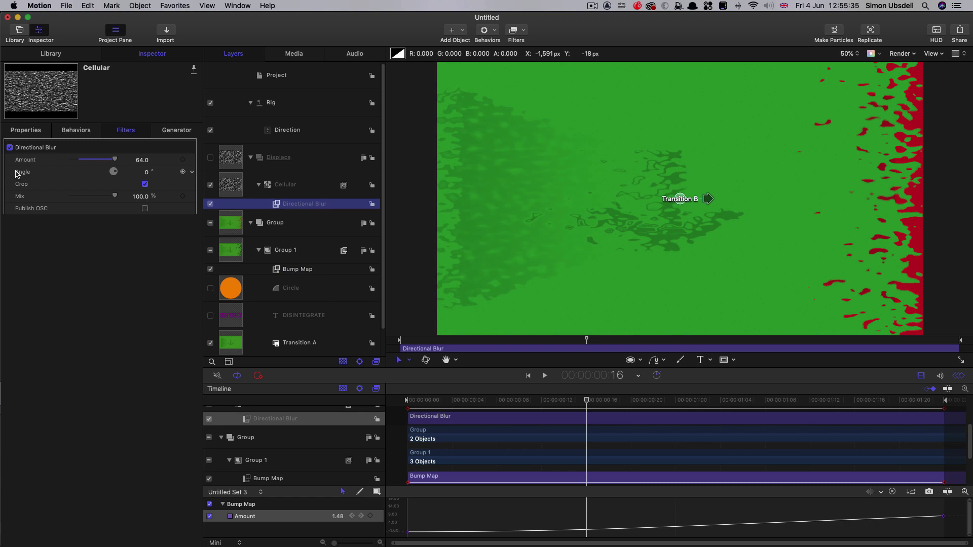
drag(17, 175, 316, 132)
- Set the Direction widget to Left and scrub through the transition
click(319, 132)
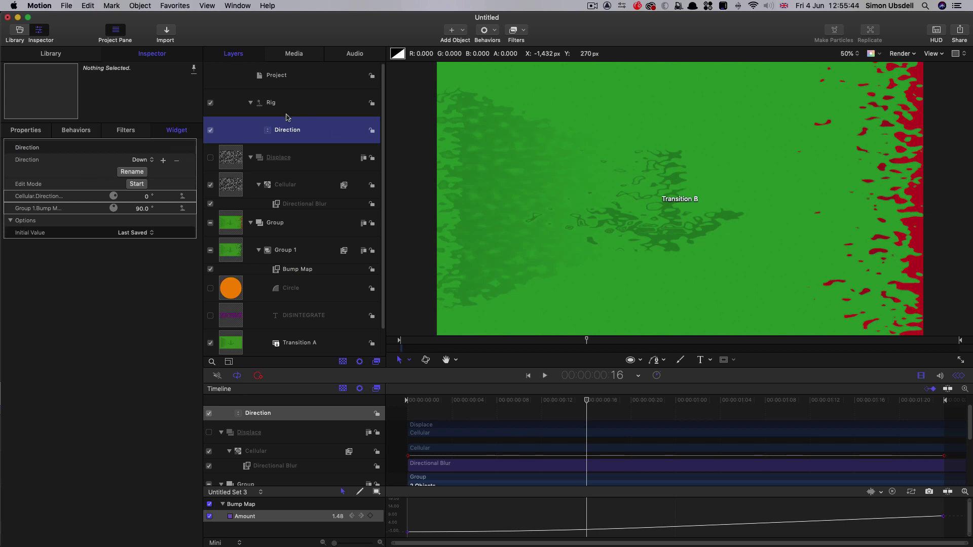
click(332, 131)
click(137, 160)
click(138, 133)
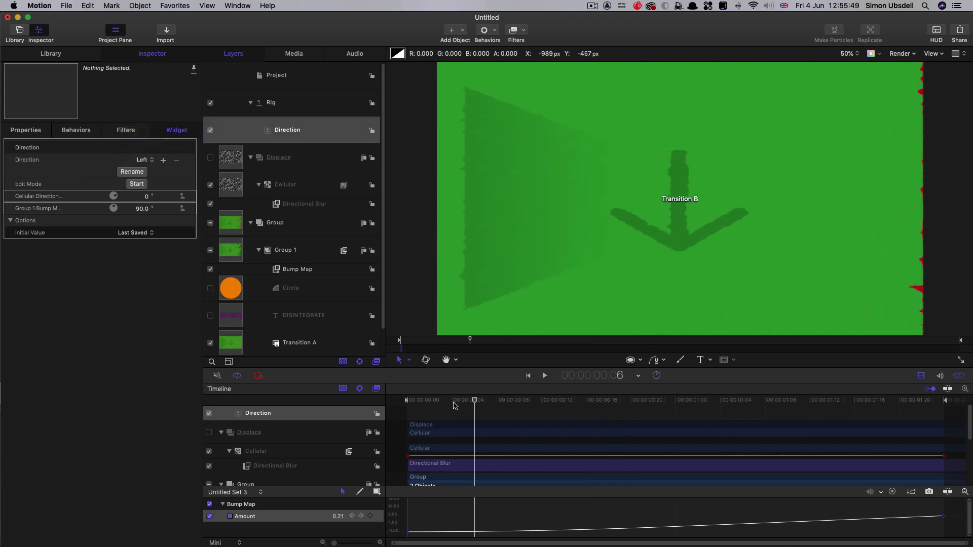
drag(440, 404, 707, 419)
- Choose Right, with cellular direction 0° and Group 1 Bump Map angle 270°
click(147, 160)
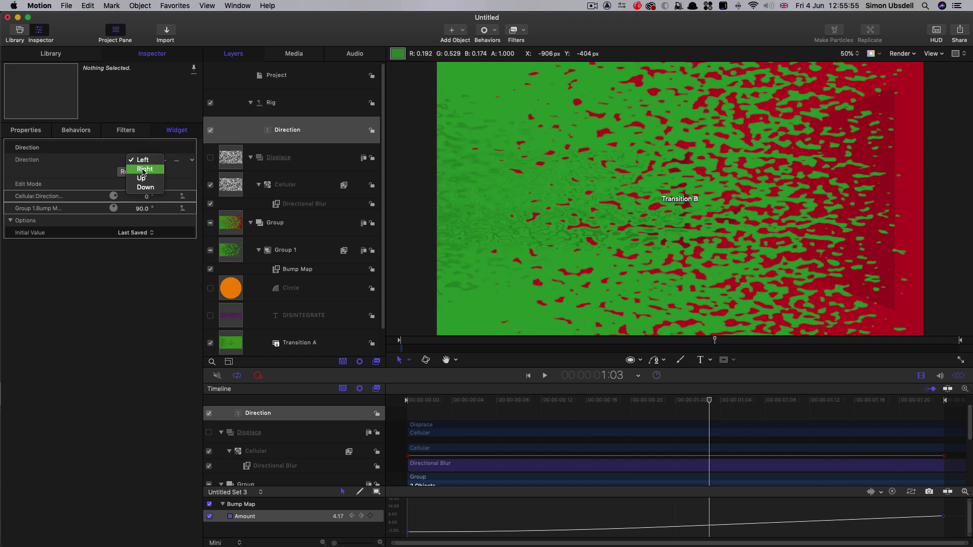
click(143, 170)
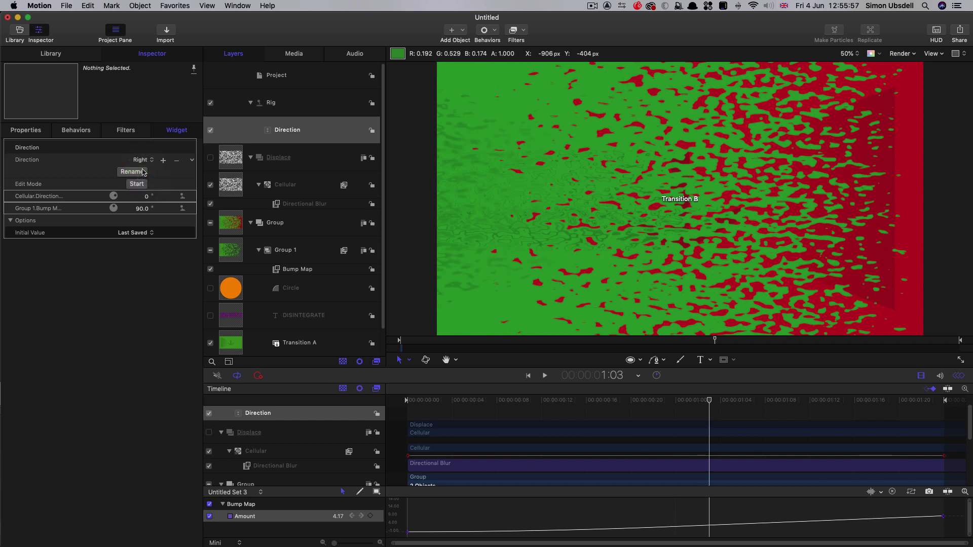
click(145, 198)
key(Return)
click(140, 209)
text(270)
key(Return)
- Play the transition from the start to preview the Right direction
click(411, 401)
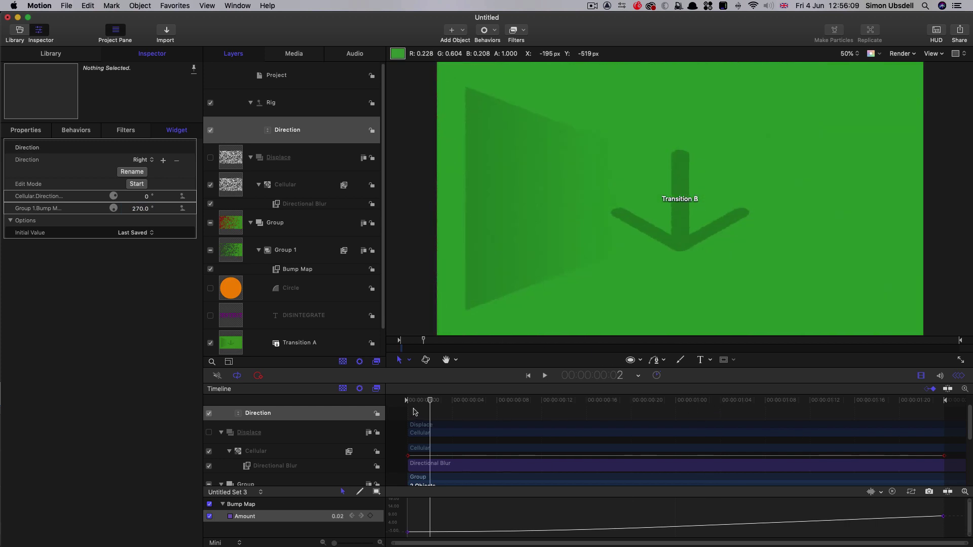
key(space)
key(space)
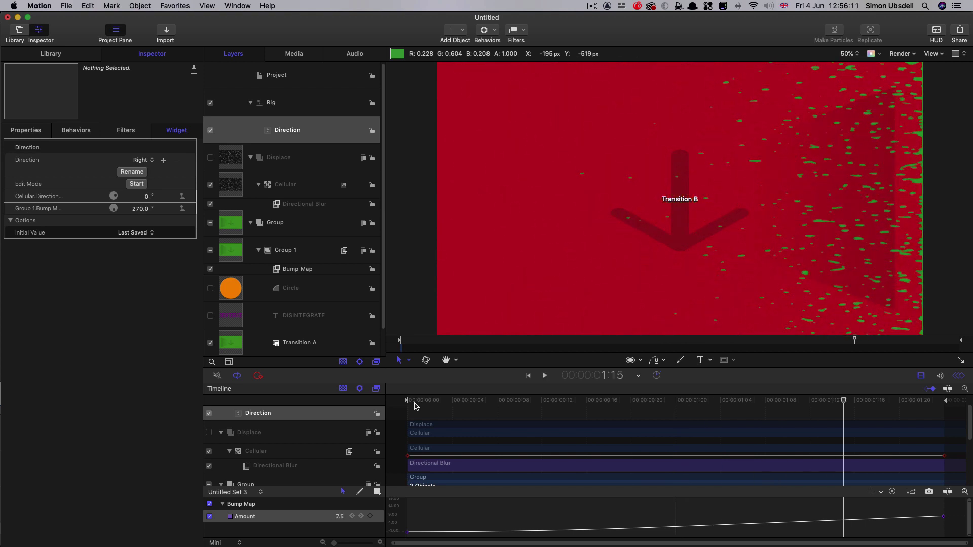
click(134, 161)
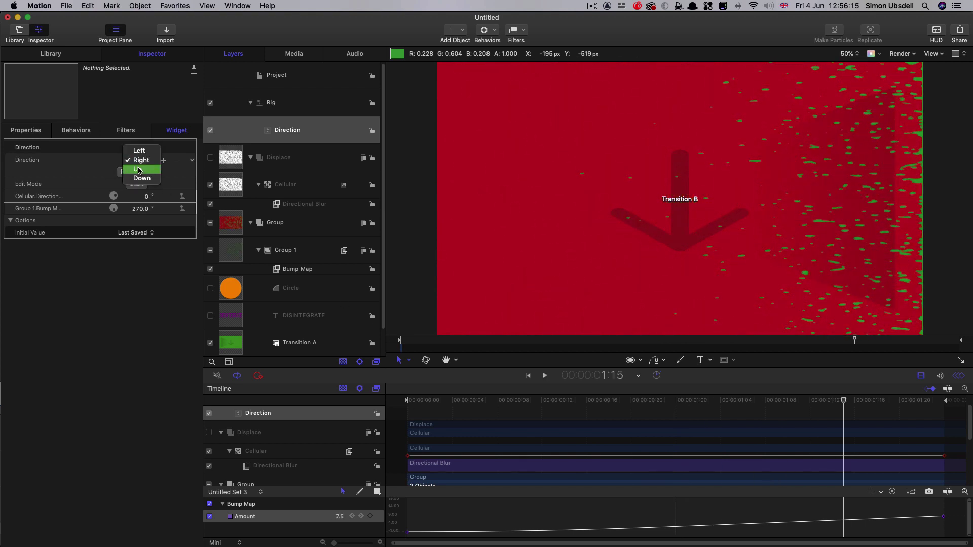
- Choose Up, enter 90° cellular direction and 180° bump map angle, then scrub later
click(138, 169)
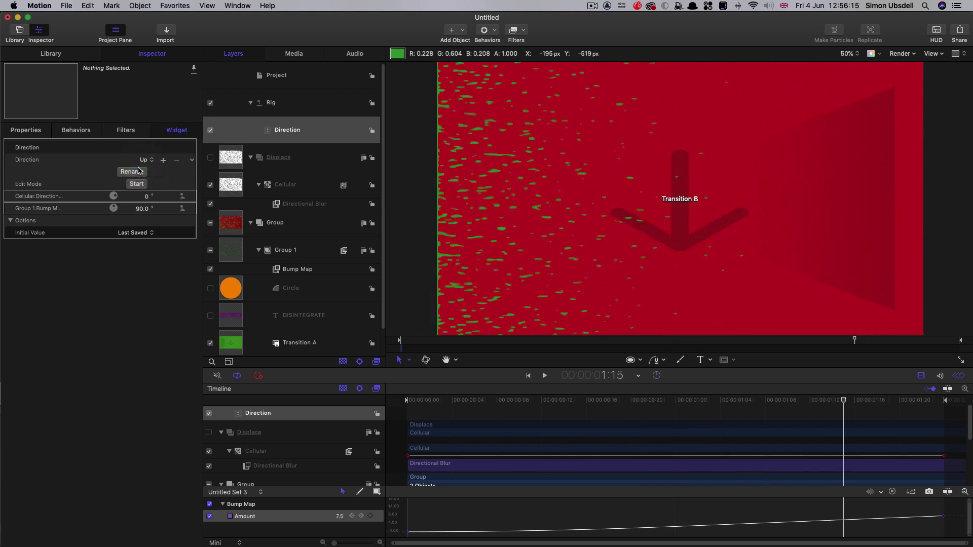
click(147, 196)
key(Return)
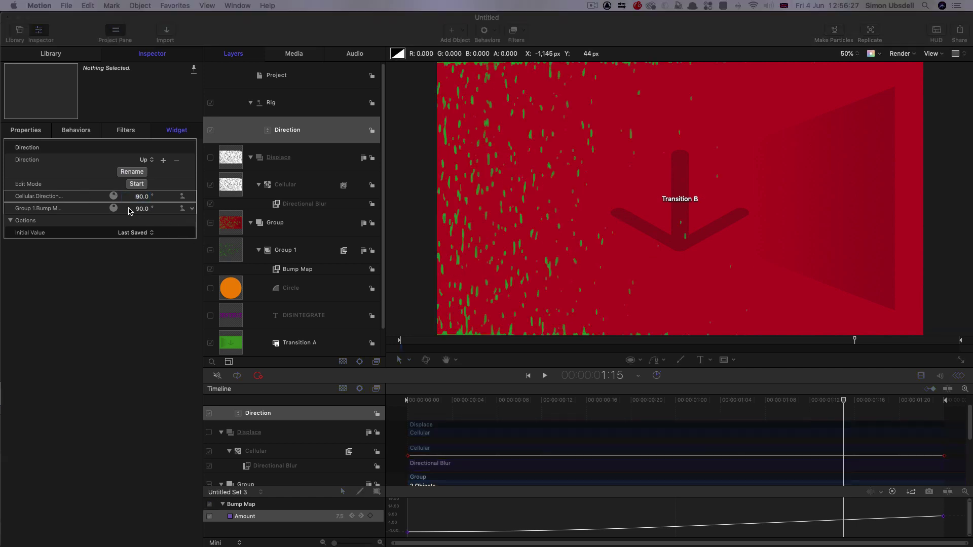
click(143, 209)
text(180)
key(Return)
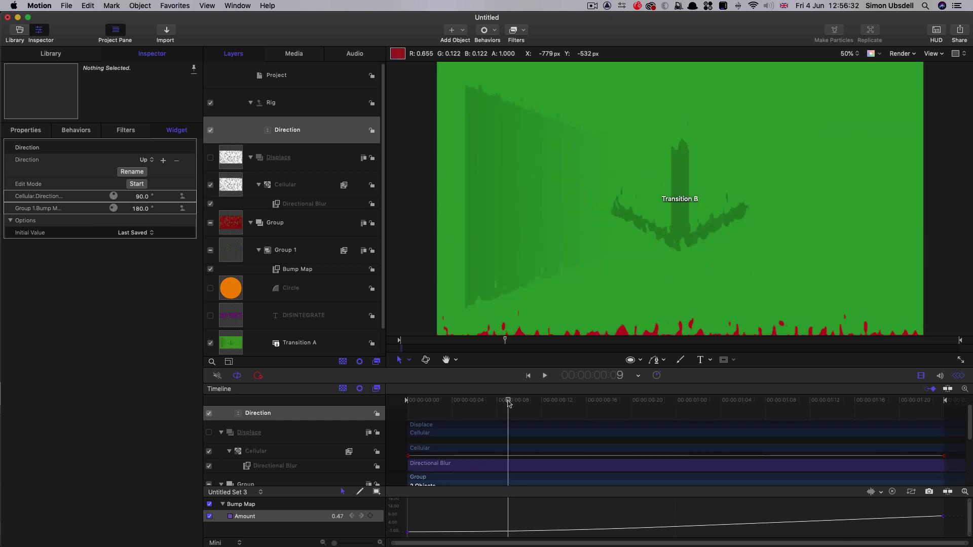
drag(510, 400, 774, 422)
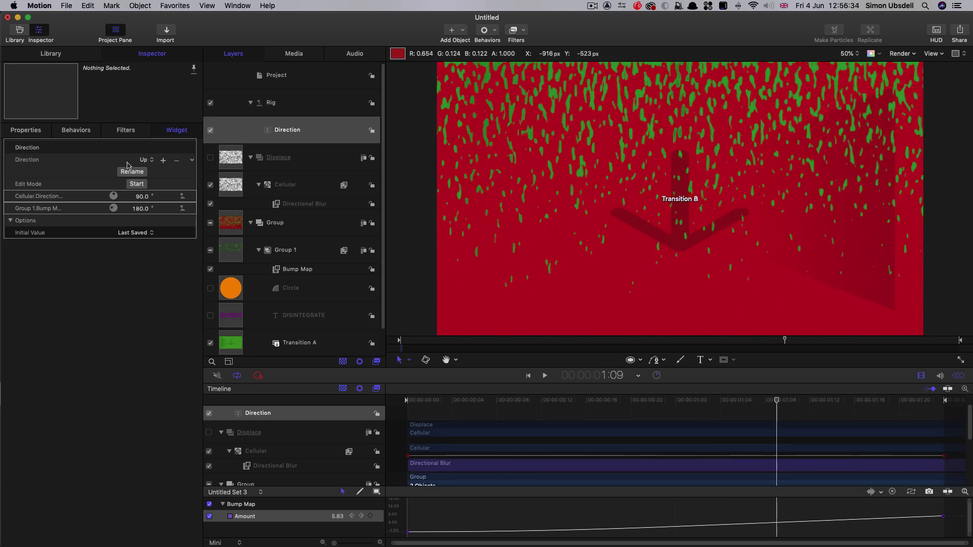
- Choose Down, set bump map angle 0° and cellular direction 90°, then scrub to preview
click(145, 160)
click(147, 168)
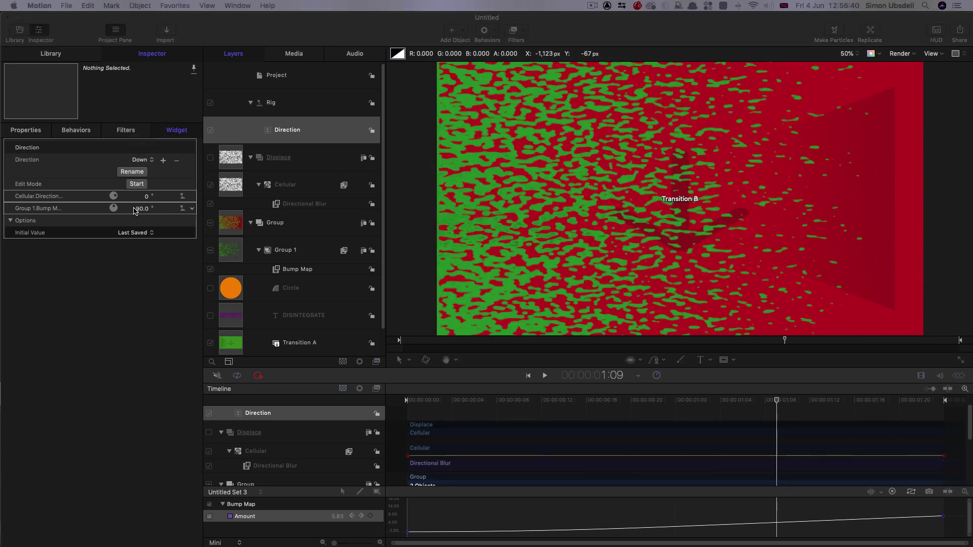
click(142, 208)
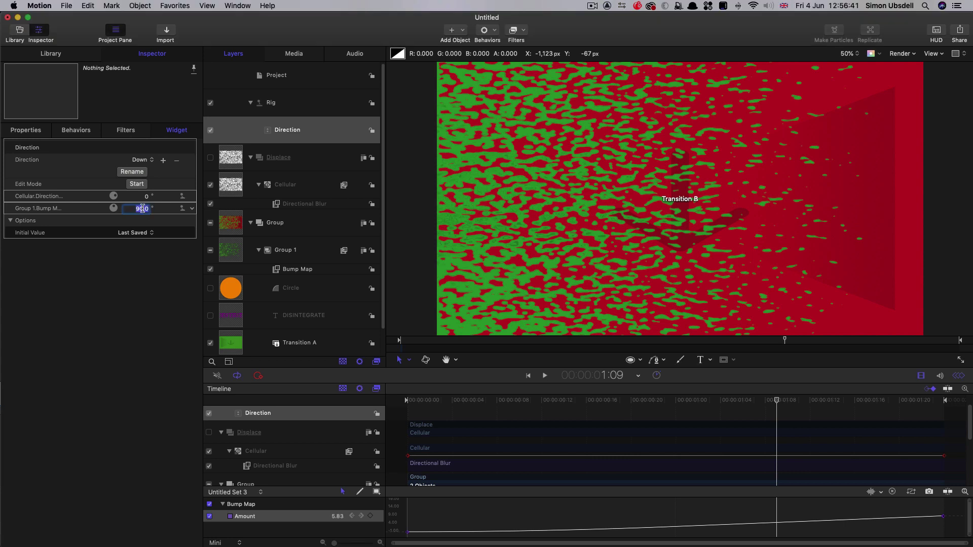
text(0)
key(Return)
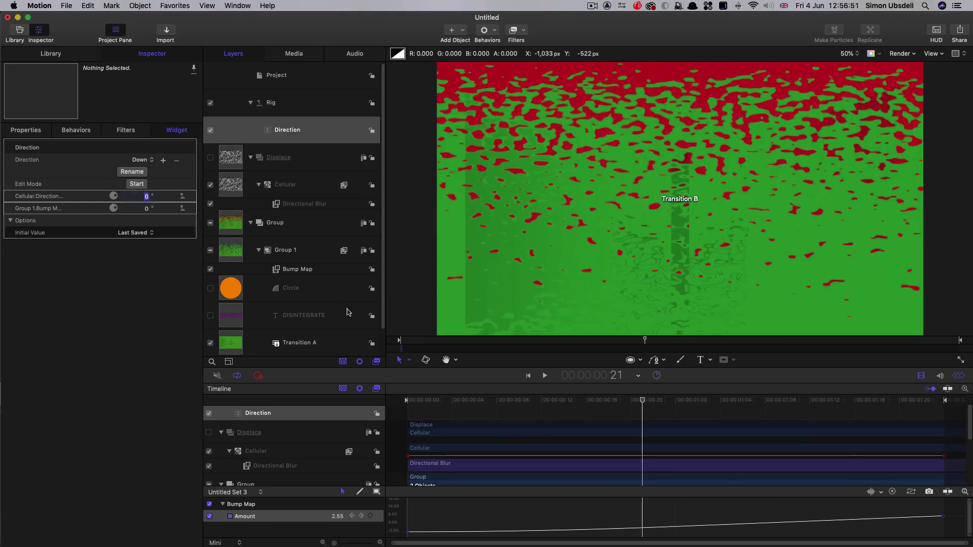
key(Return)
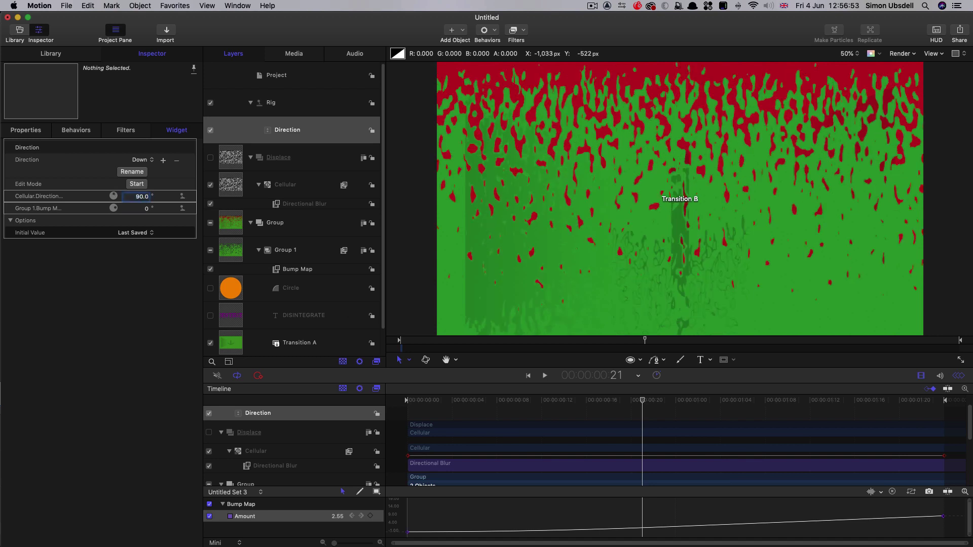
drag(654, 402, 597, 449)
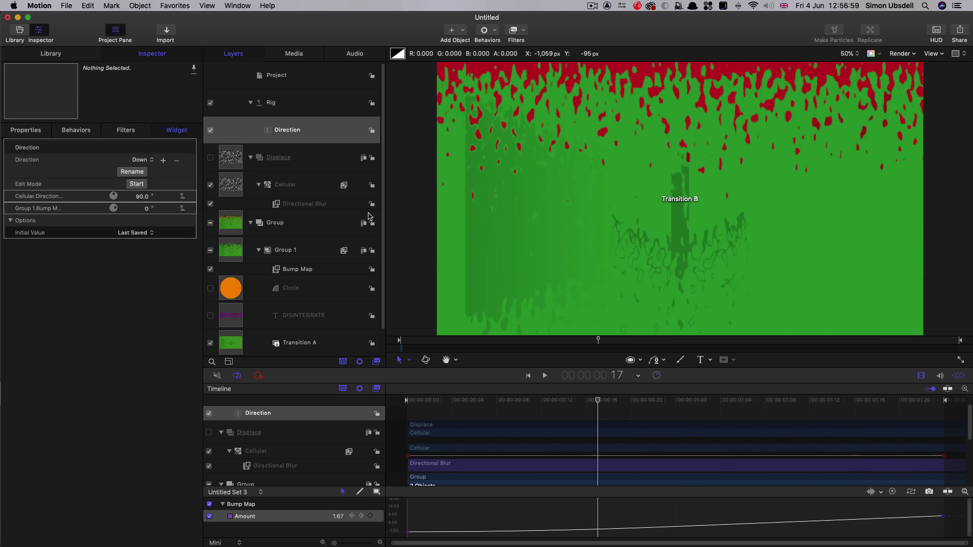
- Publish the Direction pop-up from its animation menu, then set it to Left under Project
click(193, 160)
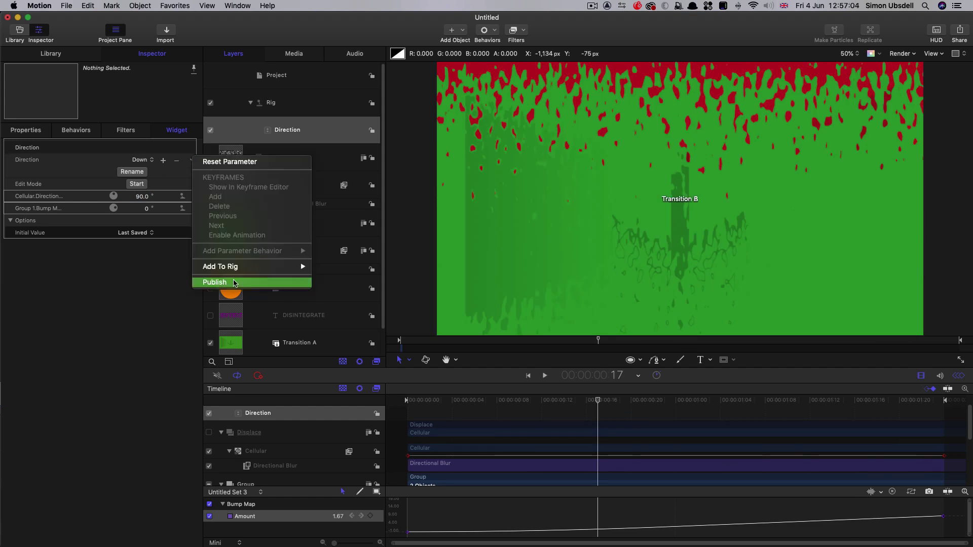
click(235, 282)
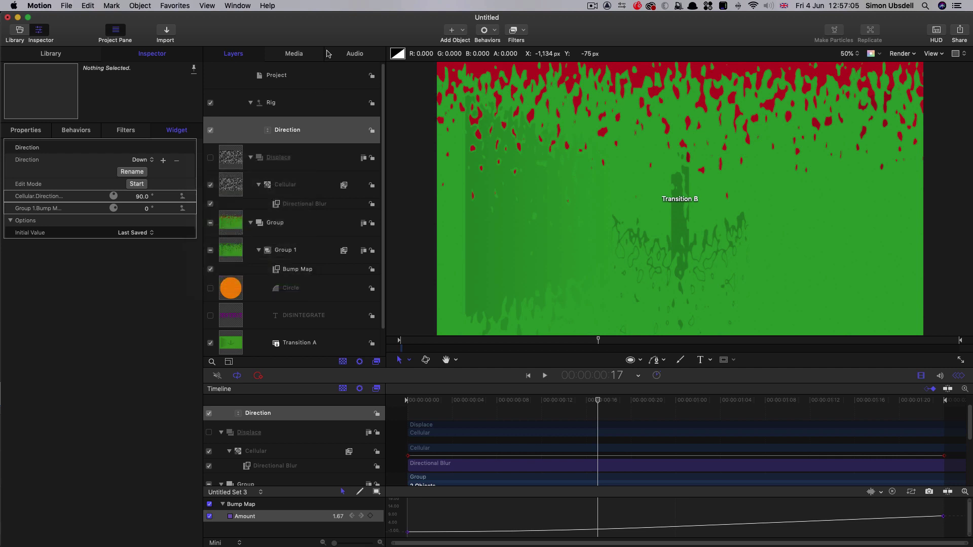
click(298, 76)
click(174, 130)
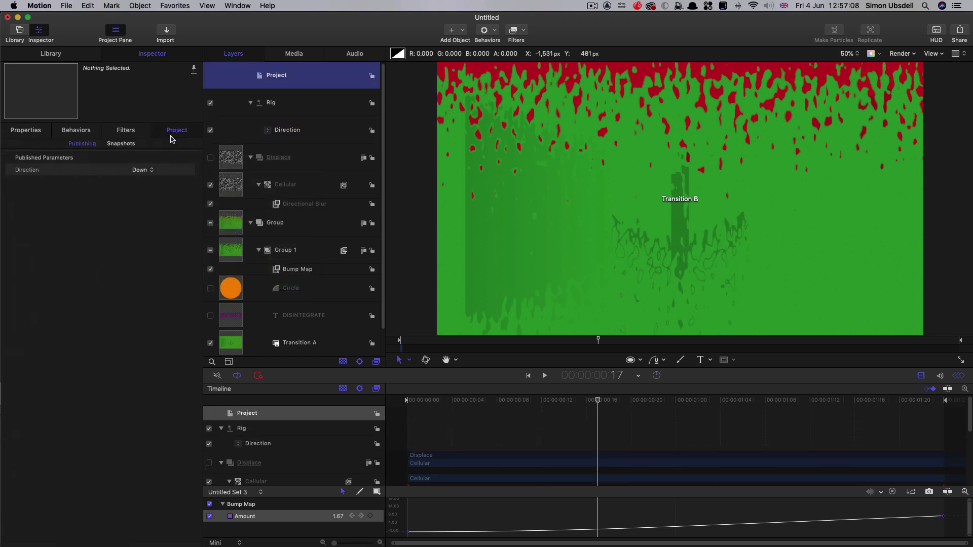
click(134, 170)
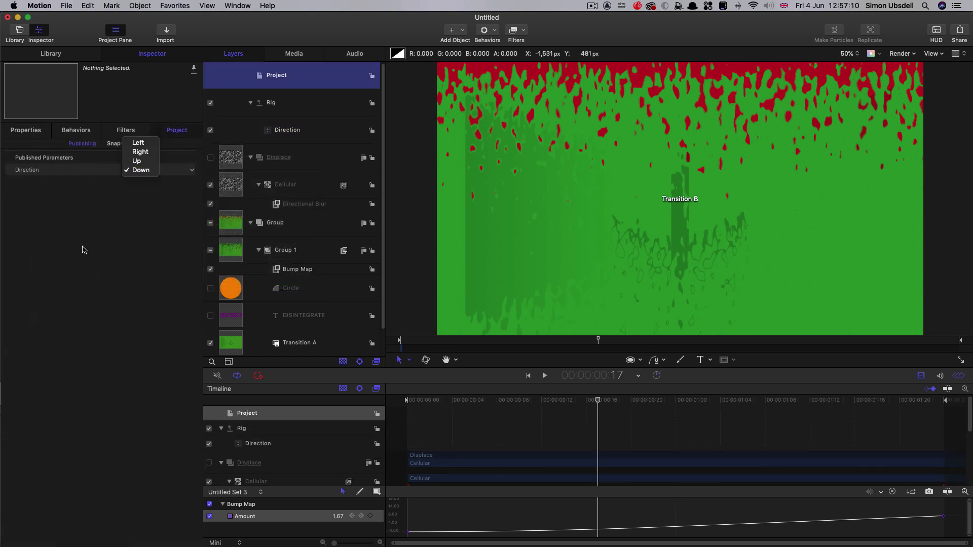
click(142, 143)
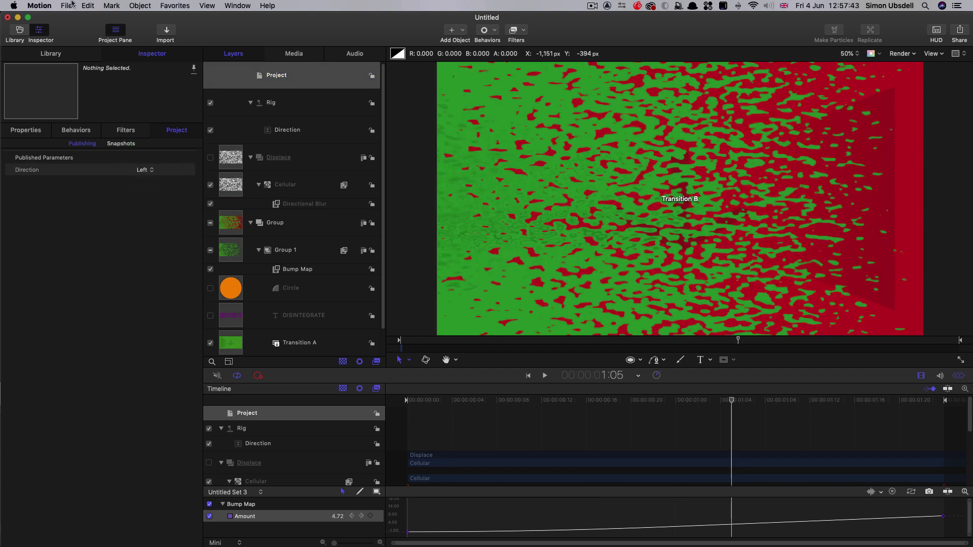
click(67, 6)
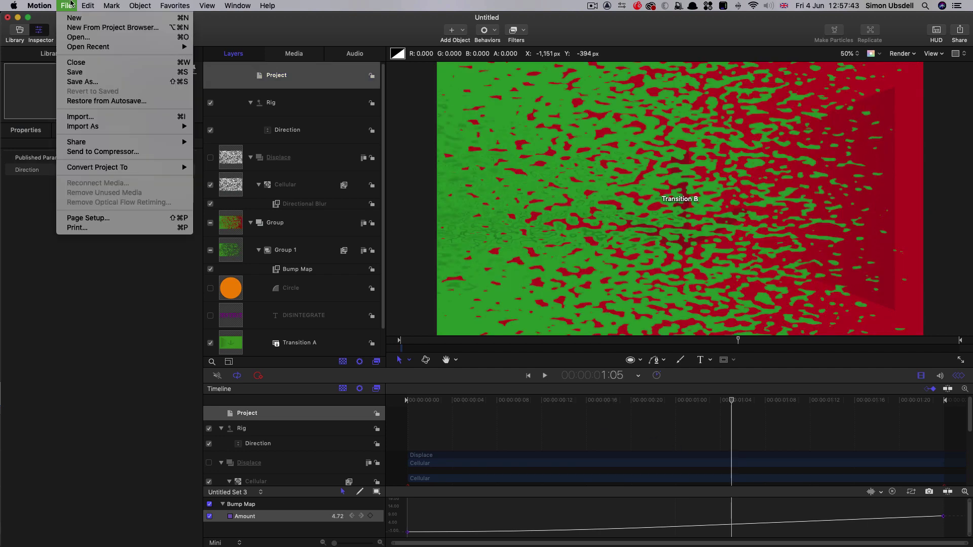
- Save as a transition template in the TKY category, entering the name Disintegrate
click(86, 73)
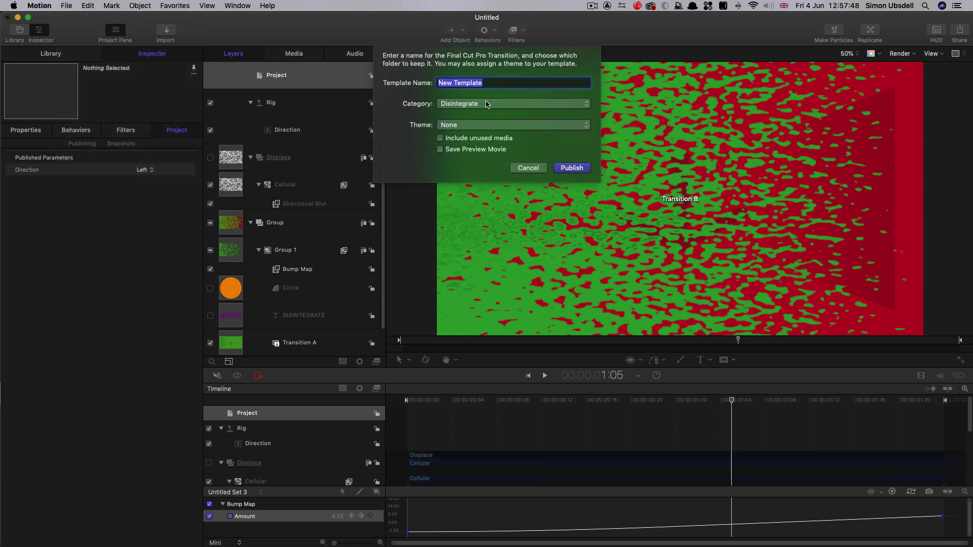
click(487, 104)
click(482, 124)
text(Disinter)
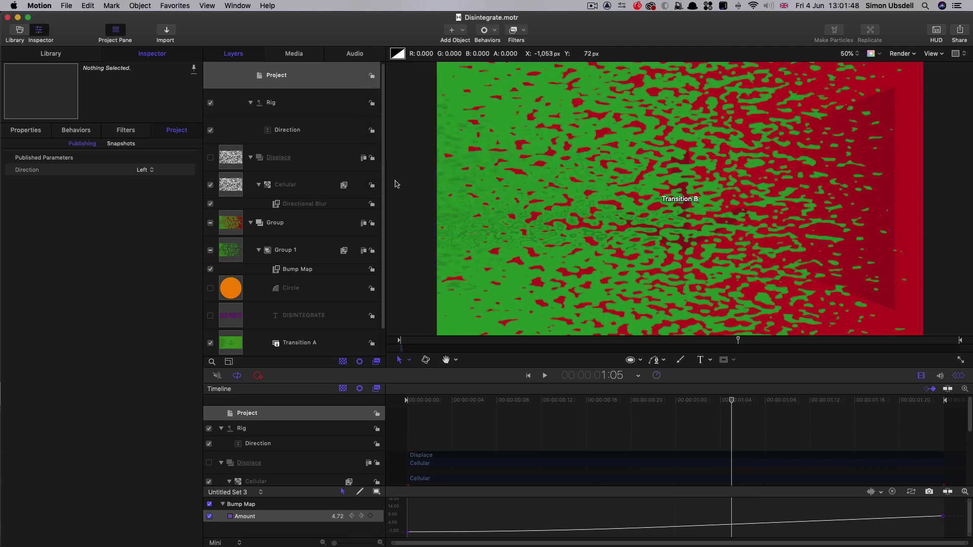
- Publish the Cellular Size and Directional Blur Amount parameters to the project
click(223, 186)
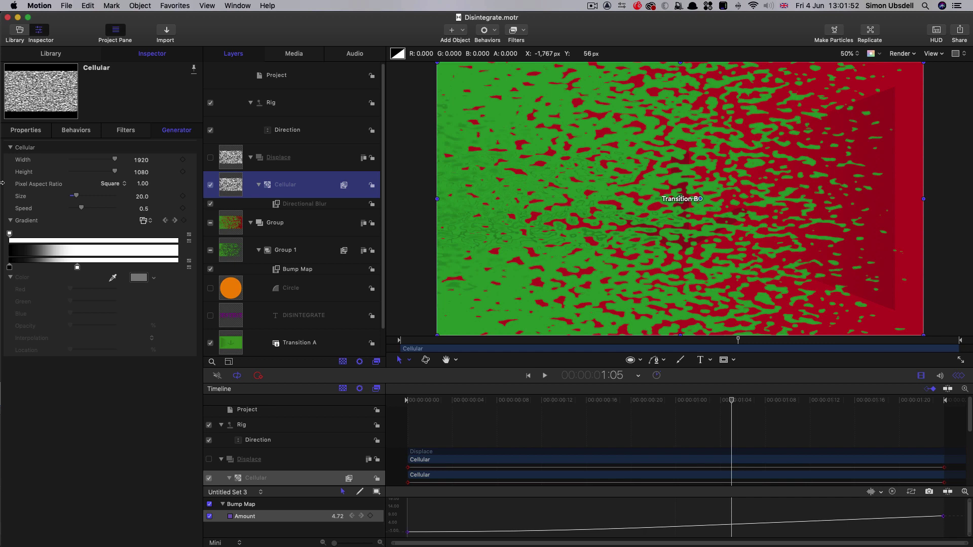
click(192, 197)
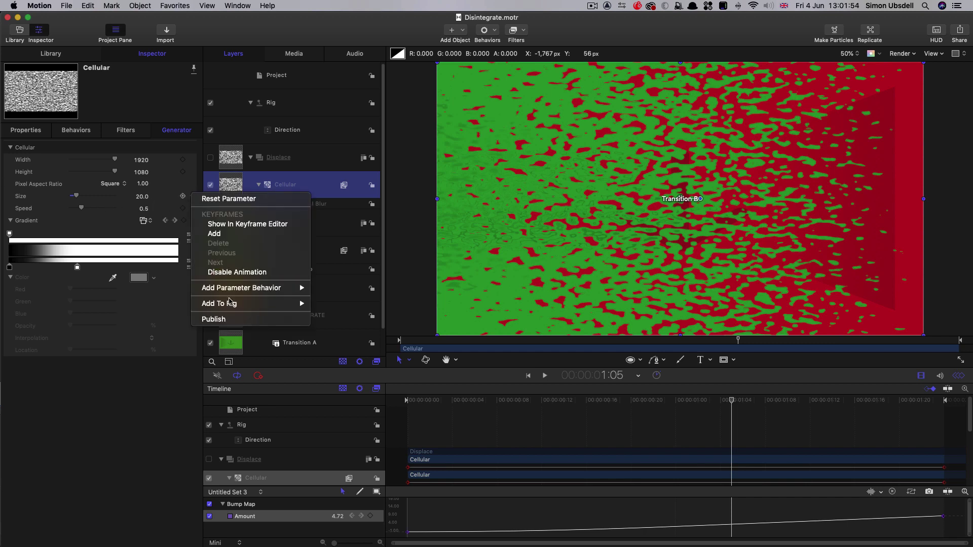
click(236, 320)
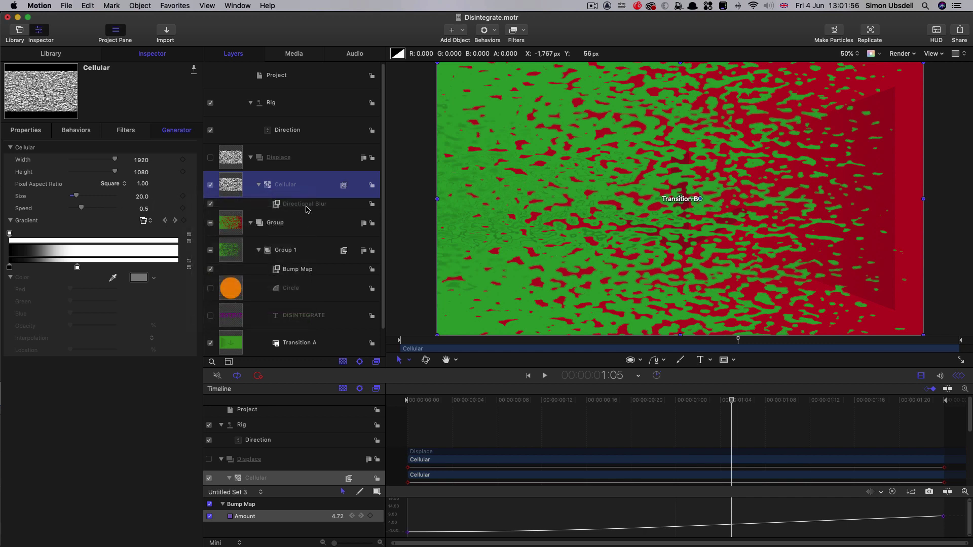
click(309, 204)
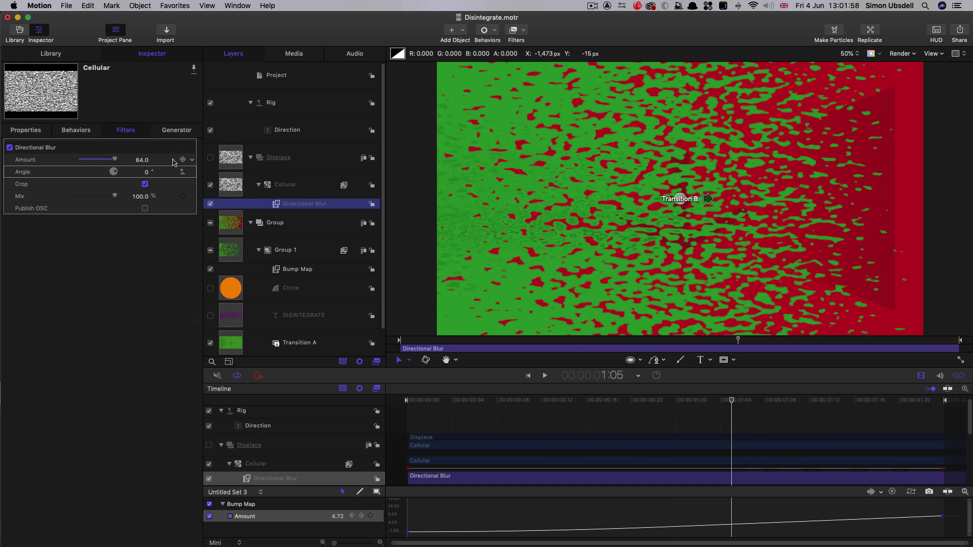
click(192, 160)
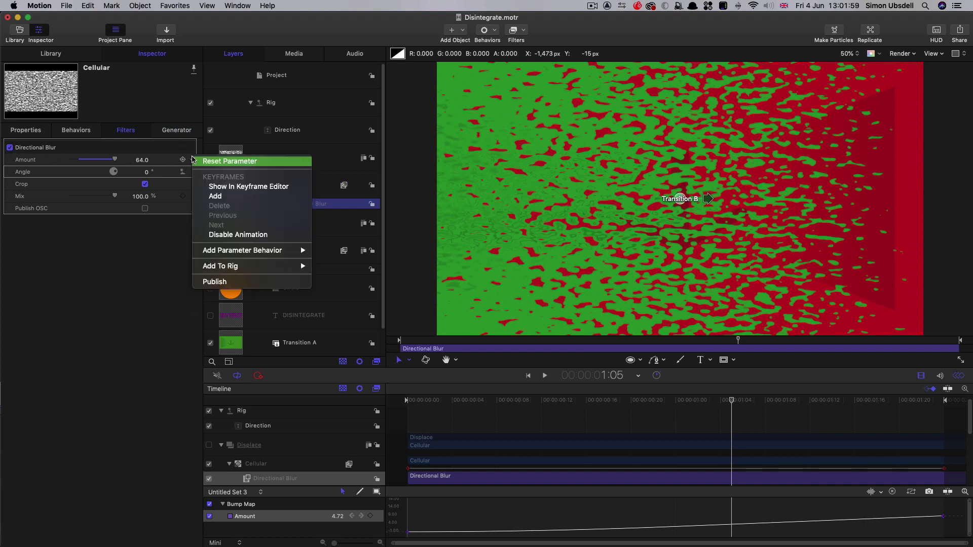
click(217, 282)
- Rename the published Amount control to Blur in the project's parameters
click(292, 79)
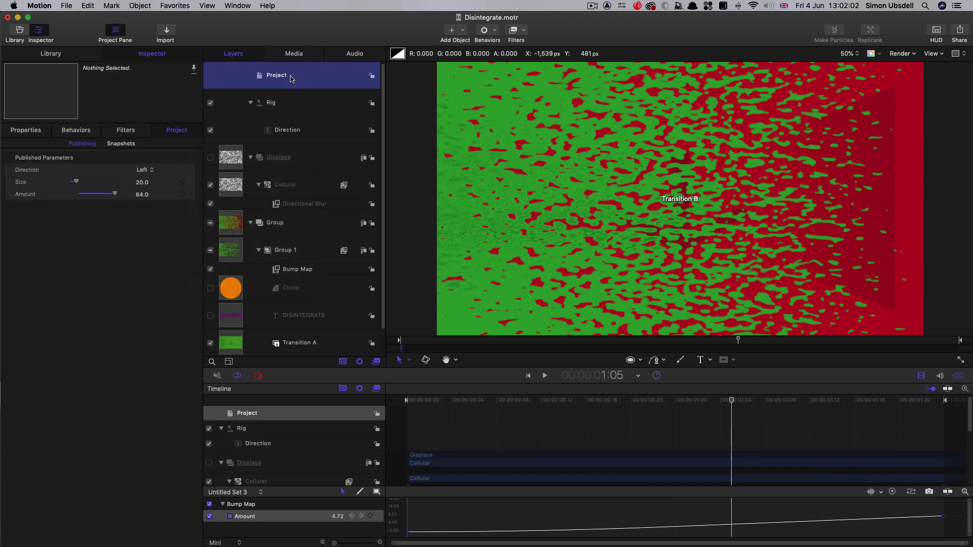
double_click(25, 194)
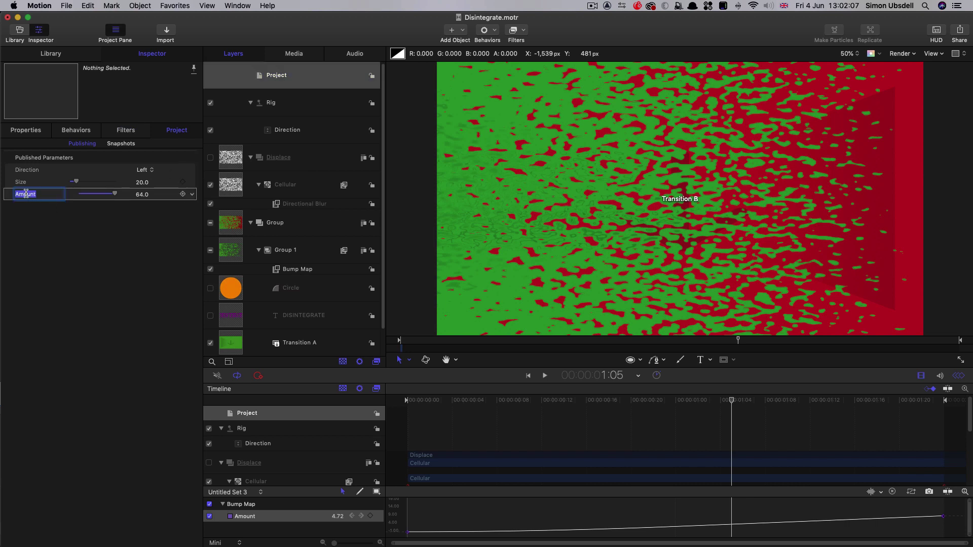
text(Blur)
key(Return)
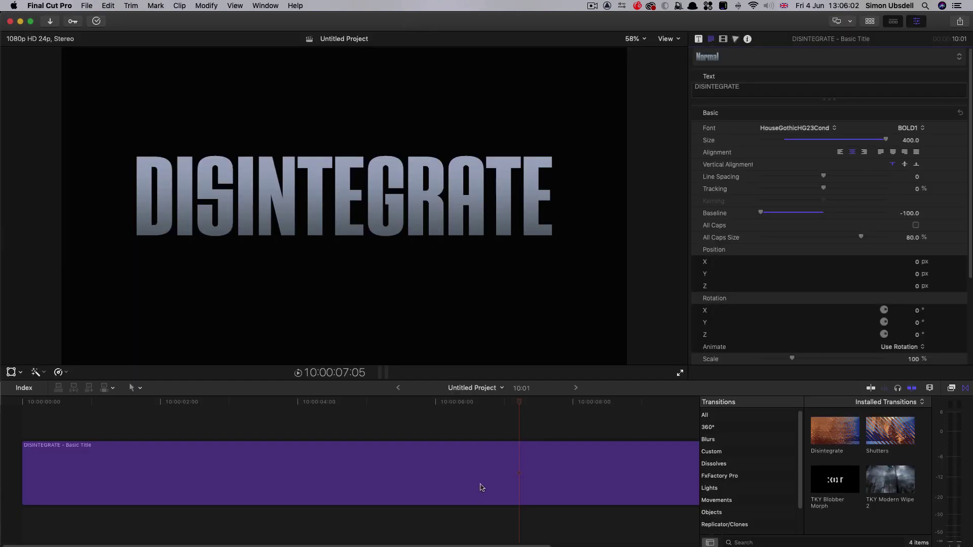
- Select the DISINTEGRATE title clip and position the playhead within it
click(481, 487)
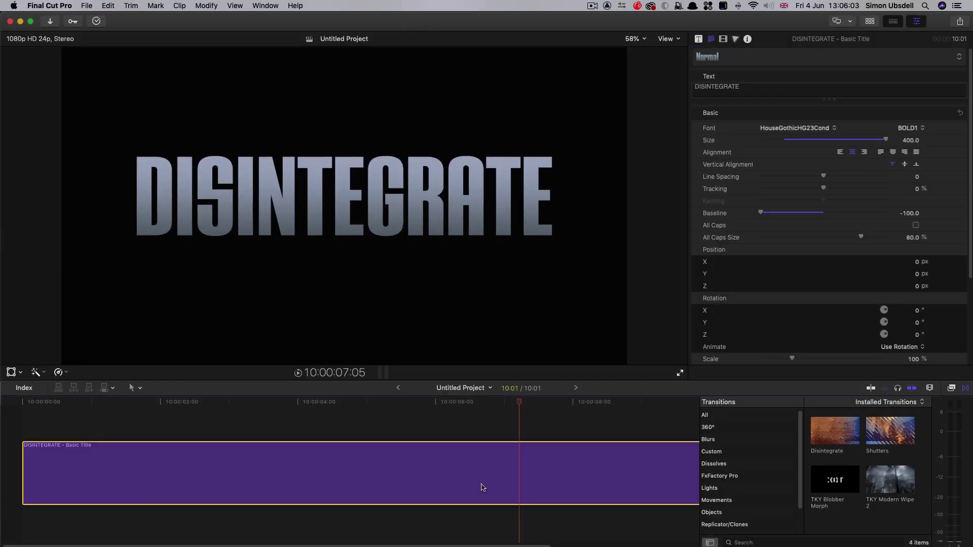
click(761, 89)
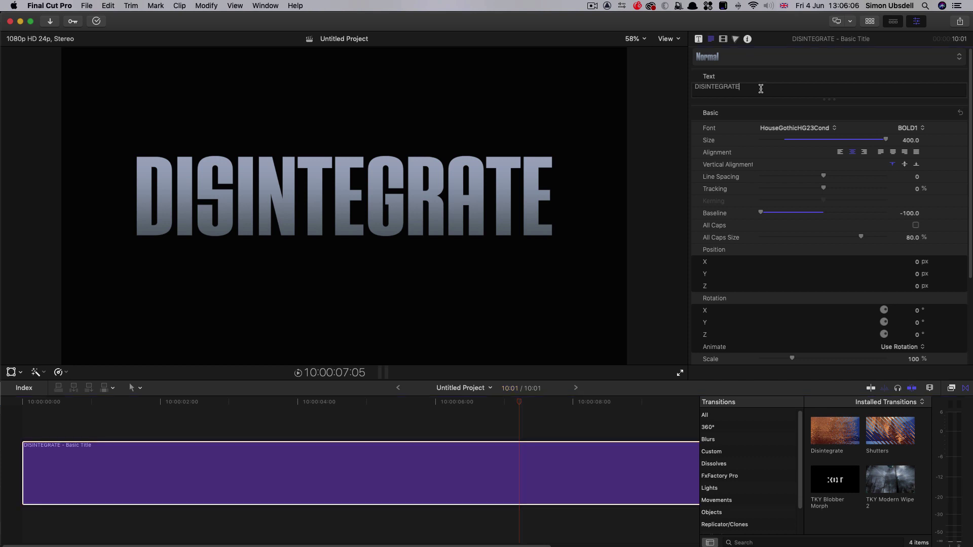
click(454, 453)
click(481, 403)
click(420, 403)
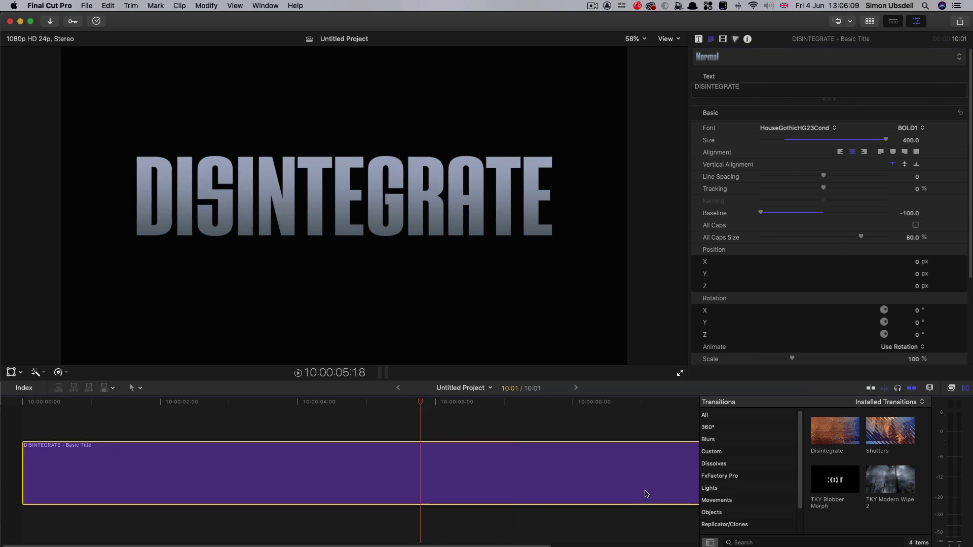
- Drag the Disintegrate transition from the Transitions browser onto the title clip's end
scroll(645, 493, right, 5)
click(835, 429)
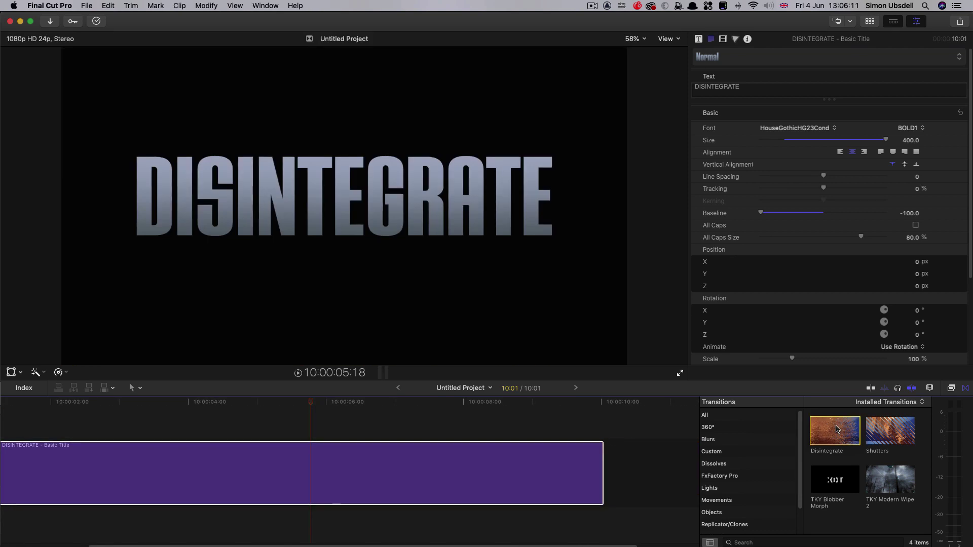
drag(837, 429, 554, 476)
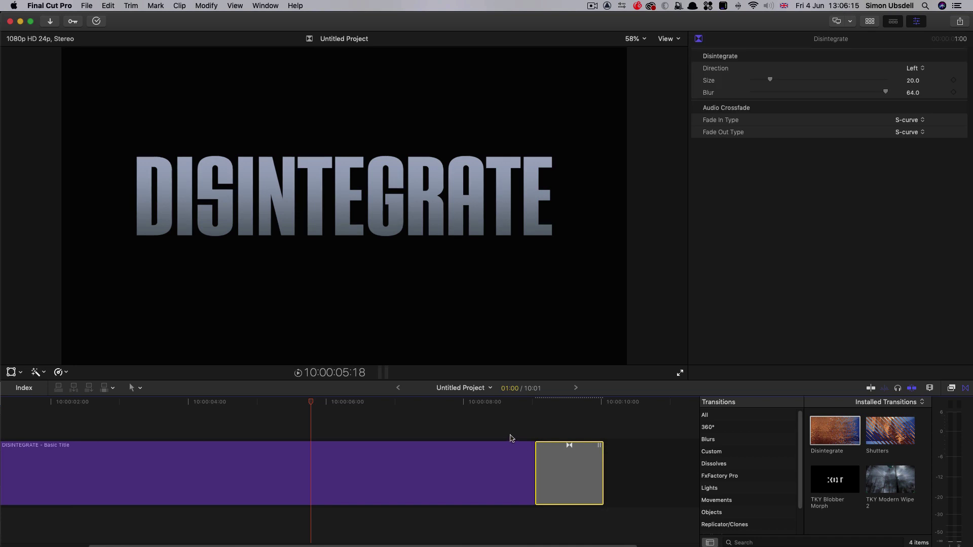
click(461, 403)
key(c)
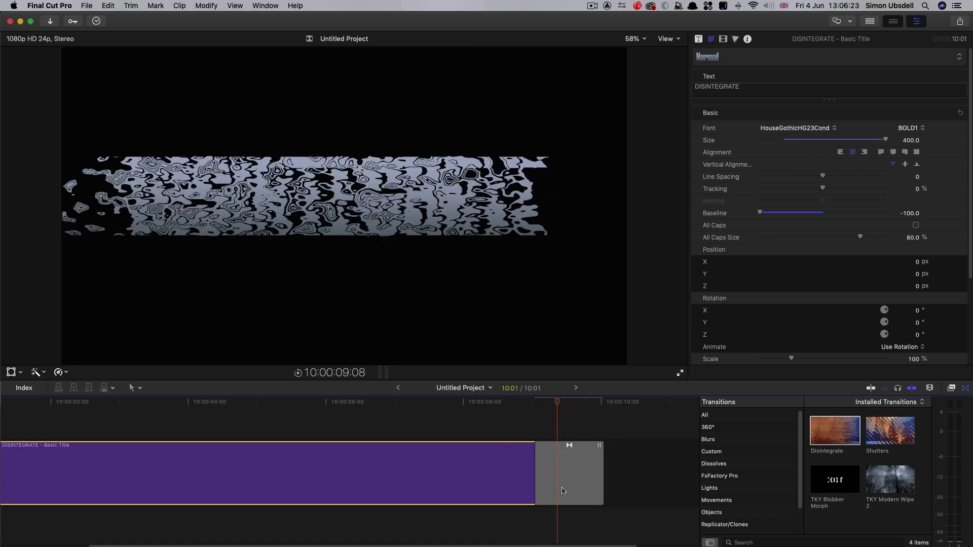
- Choose a Disintegrate direction for the transition and play the title through it
click(557, 471)
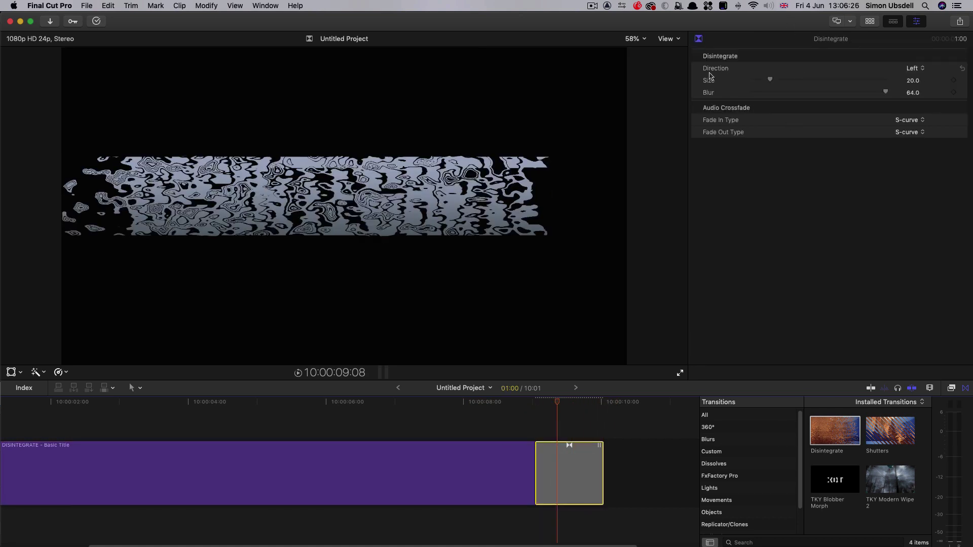
click(914, 73)
click(915, 82)
key(space)
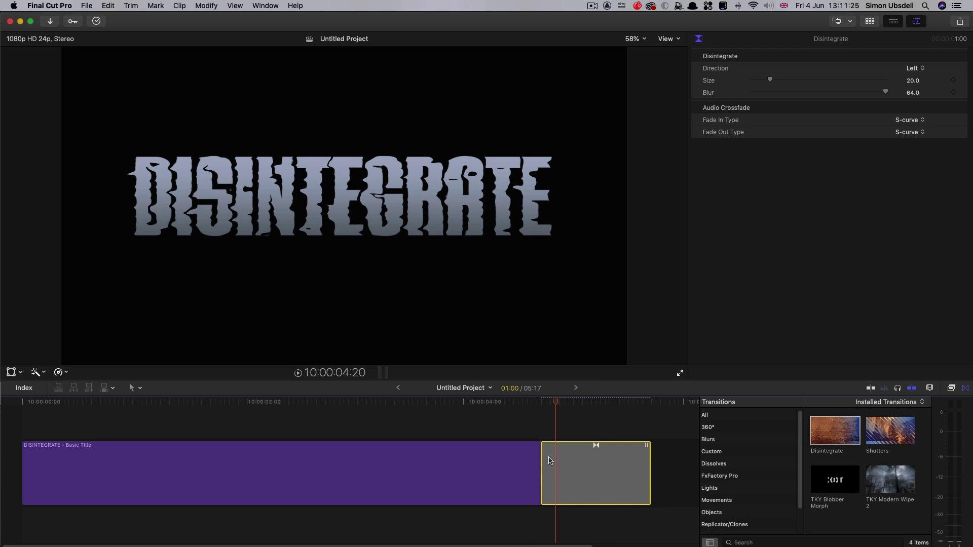
- Lengthen the transition to 1:21, preview it, then trim it back to about 1:10
drag(544, 461, 447, 461)
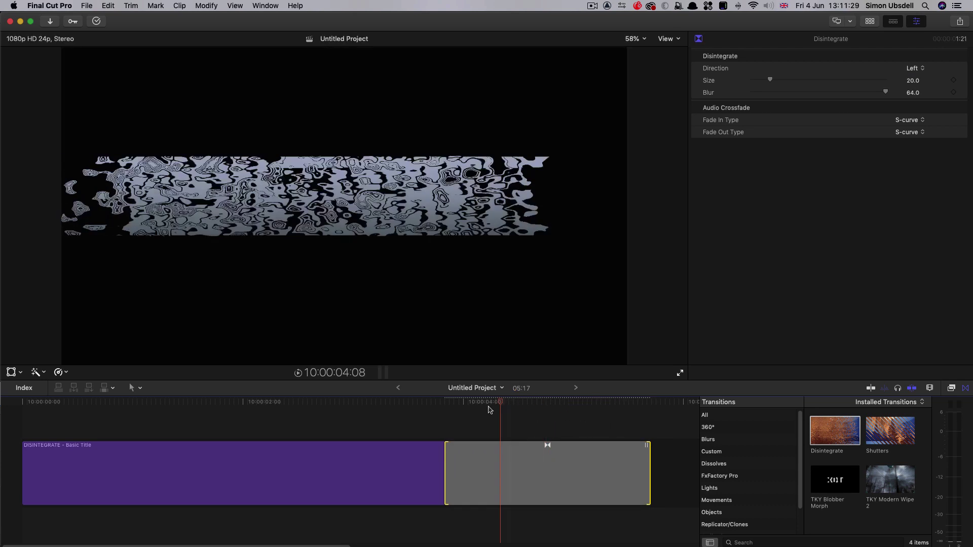
key(space)
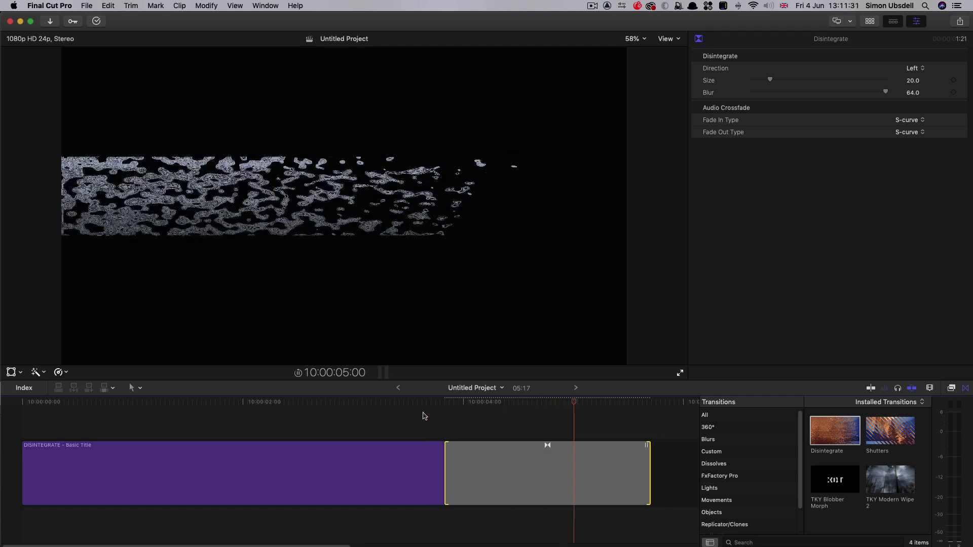
key(space)
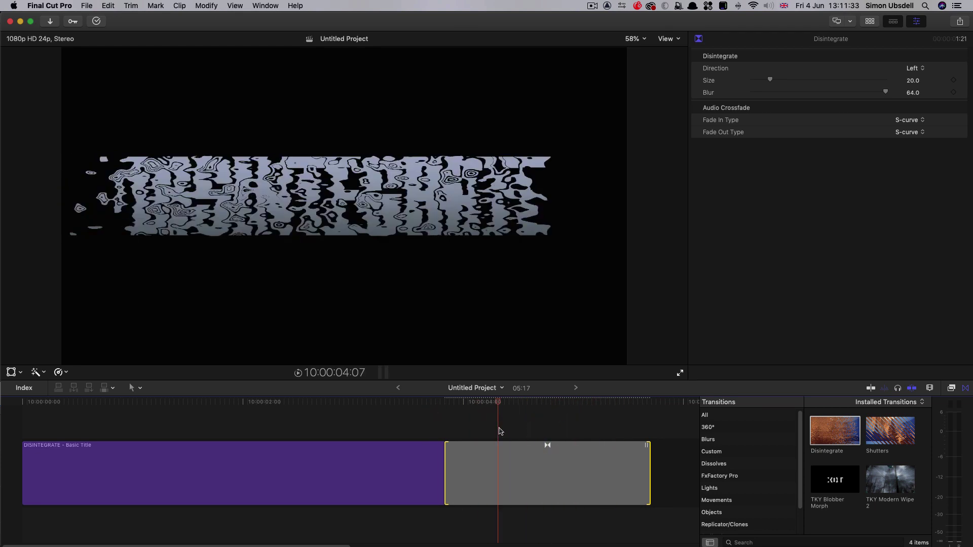
drag(448, 476, 596, 471)
key(space)
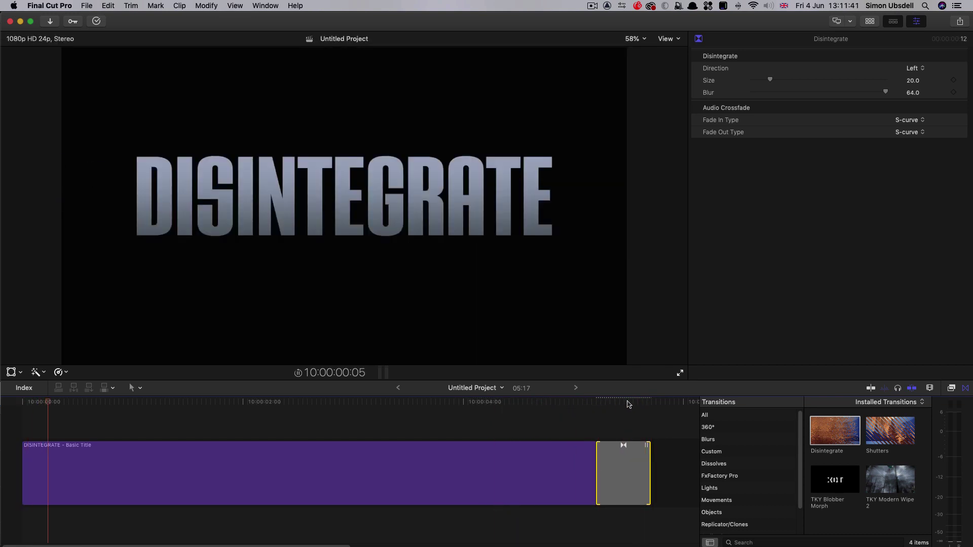
drag(595, 469, 593, 469)
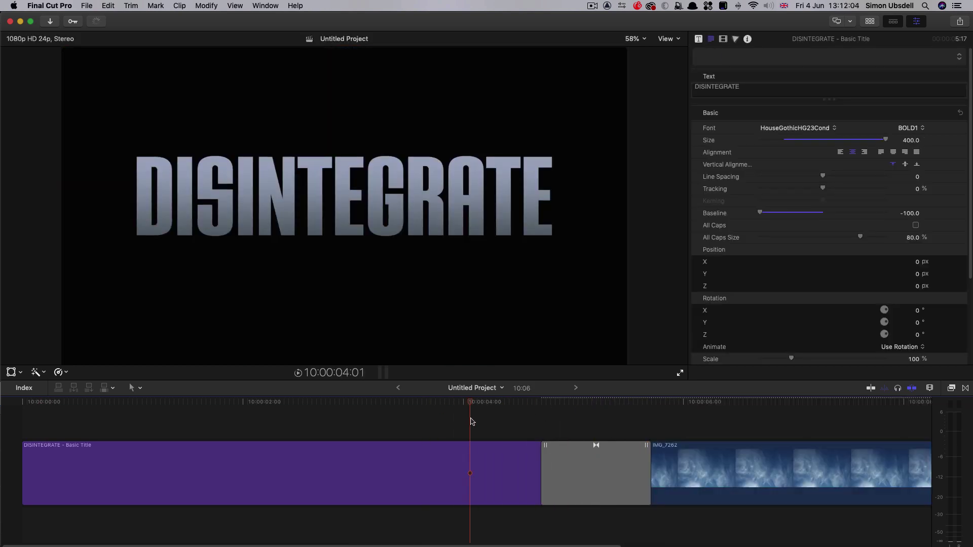
- Play the title into the IMG_7262 sky clip, then scrub back into the transition
key(space)
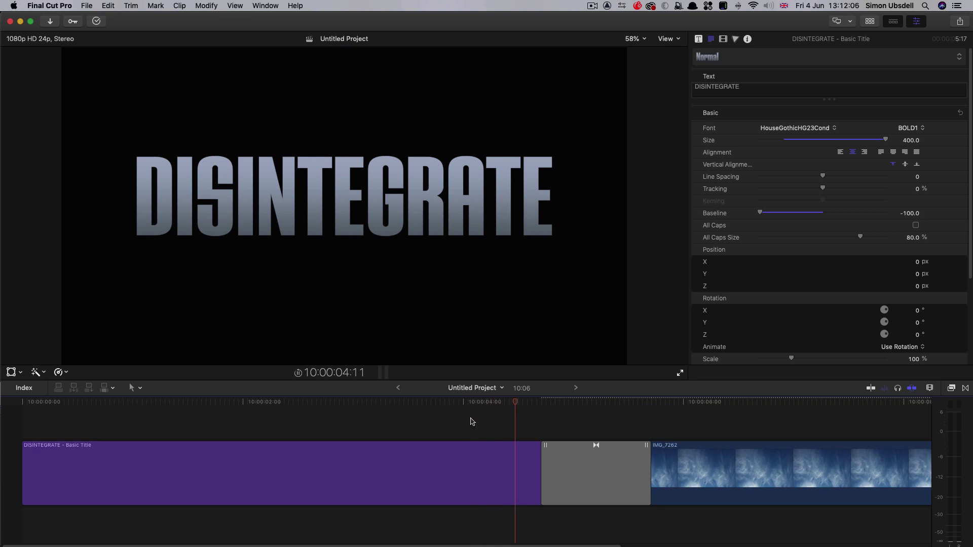
key(space)
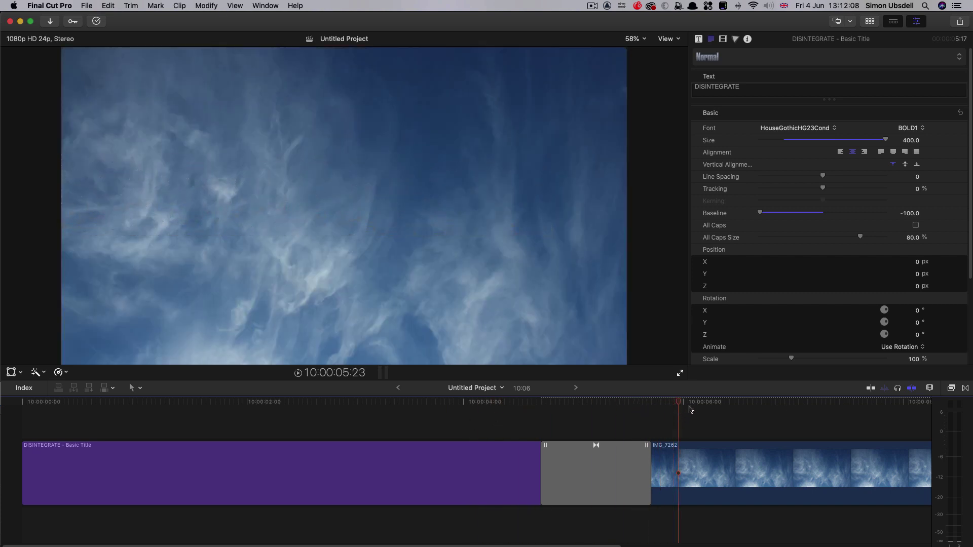
drag(645, 404, 585, 443)
- In Motion, select the Transition B layer and show its transform and blending properties
key(super+Tab)
key(super+Tab)
scroll(330, 281, down, 2)
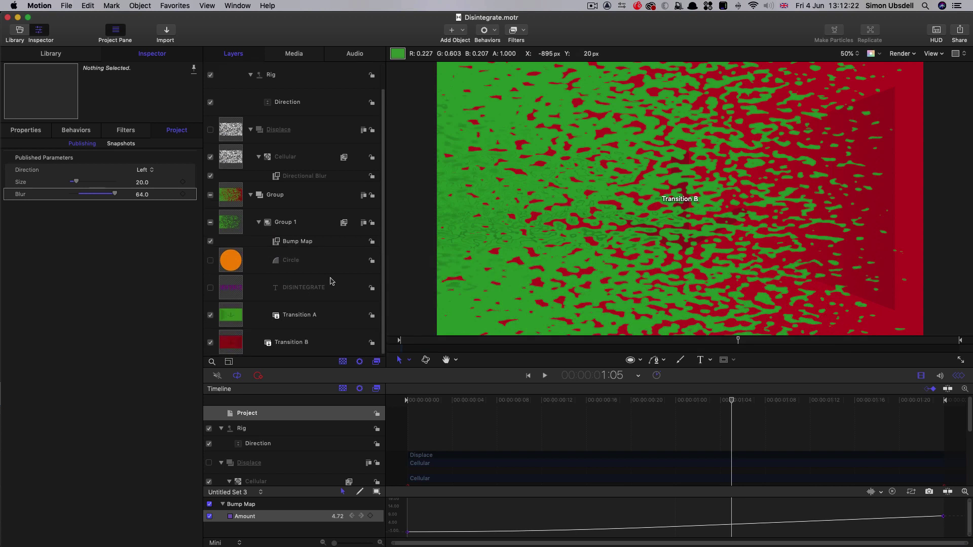
click(234, 345)
click(677, 403)
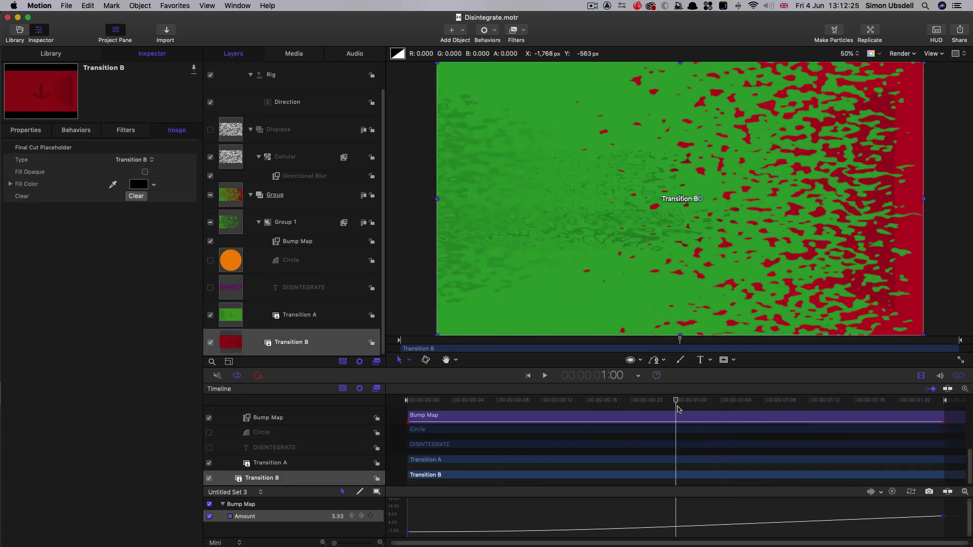
click(233, 339)
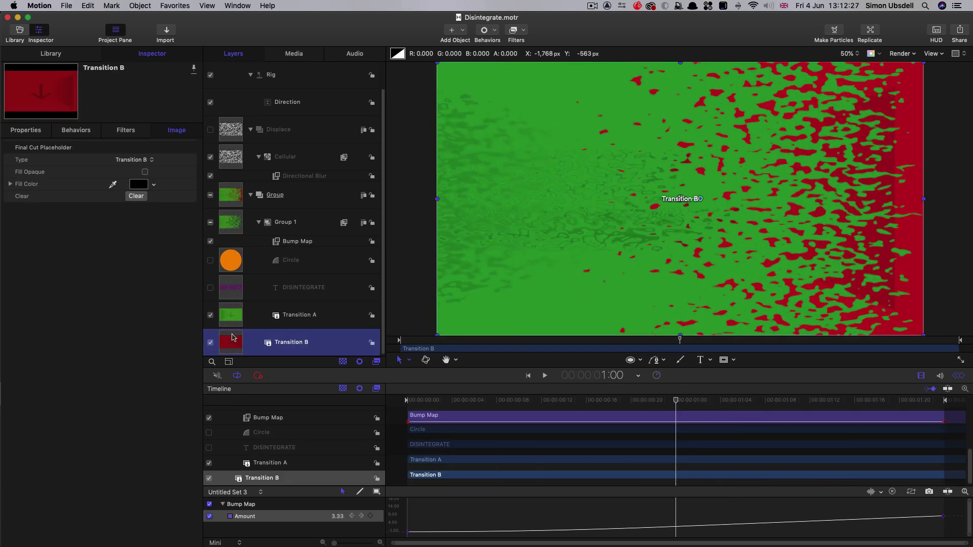
click(44, 128)
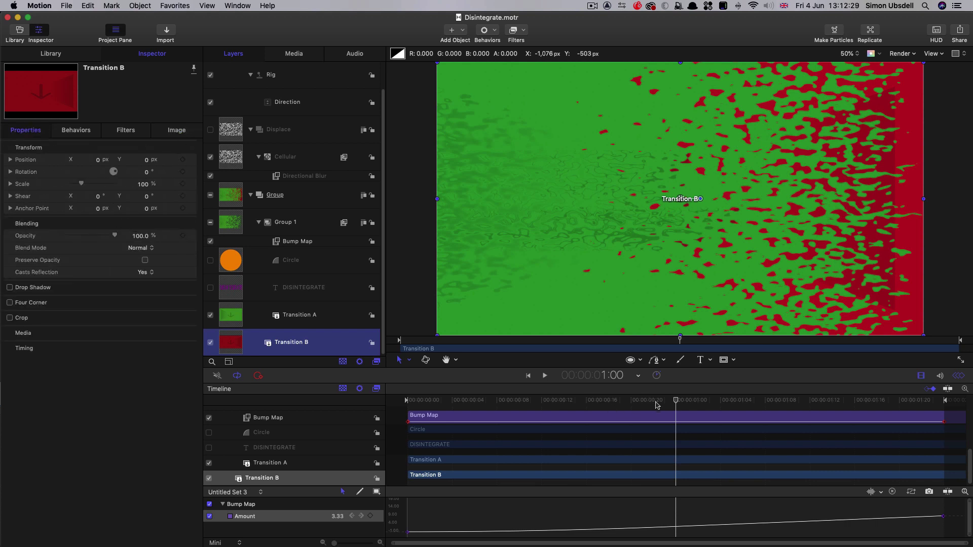
- Keyframe Transition B's opacity from 0% at the start to 100% at the end
click(408, 401)
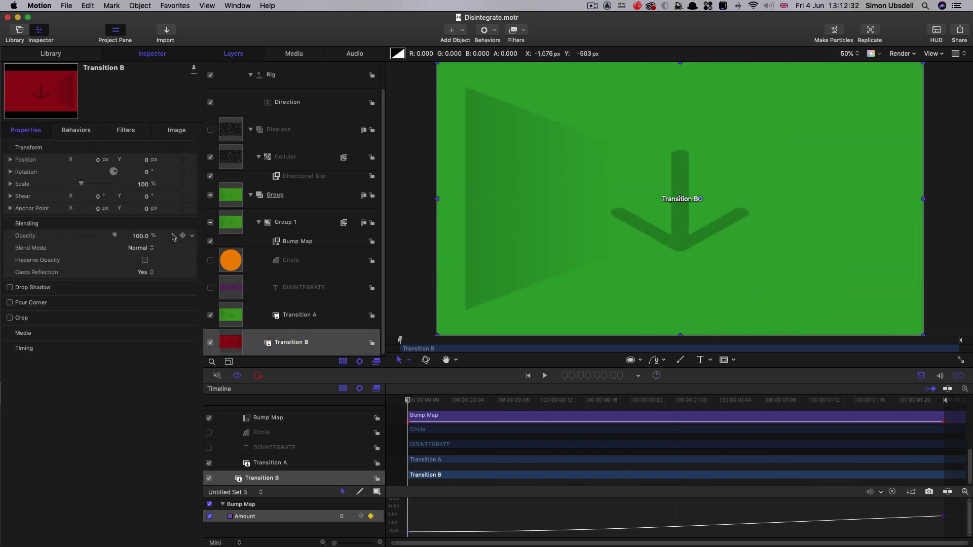
drag(115, 235, 70, 235)
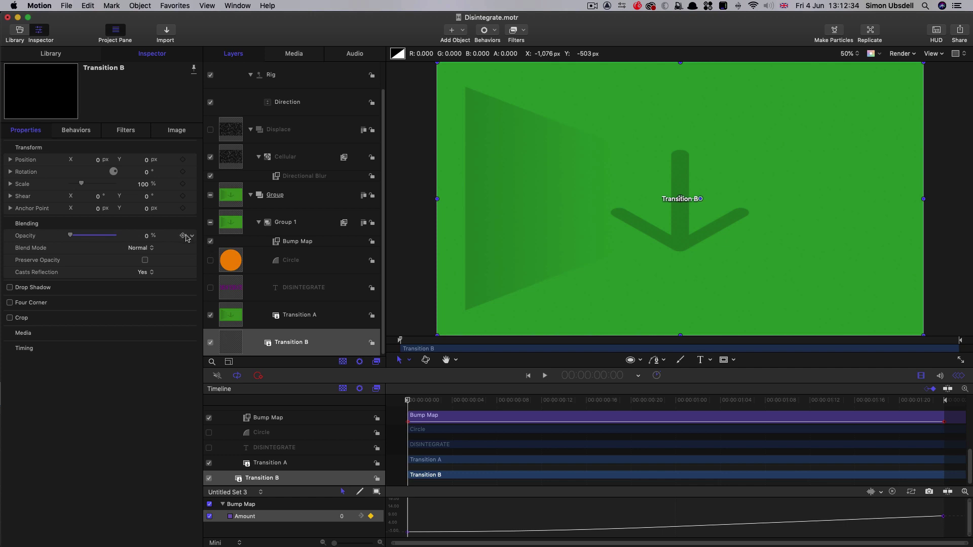
key(space)
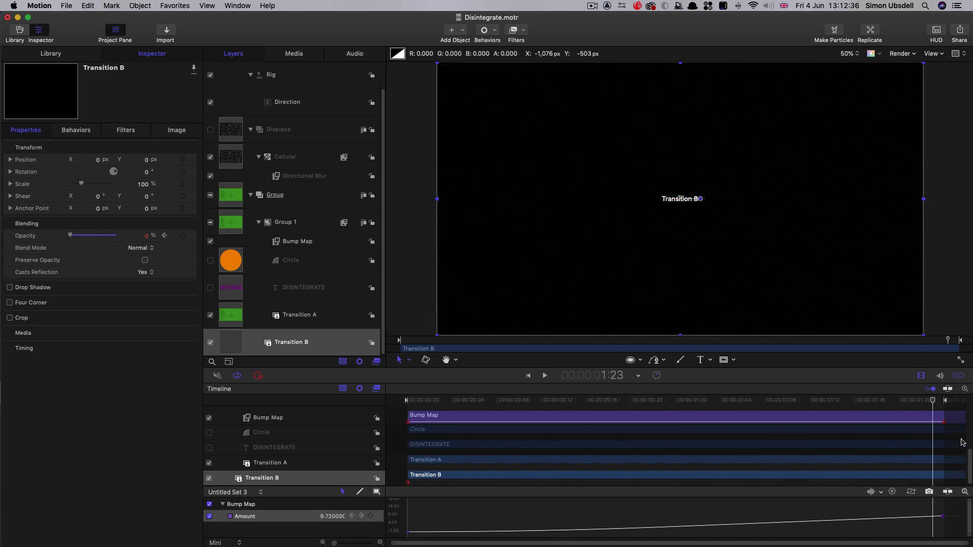
drag(70, 235, 117, 235)
click(742, 401)
click(653, 400)
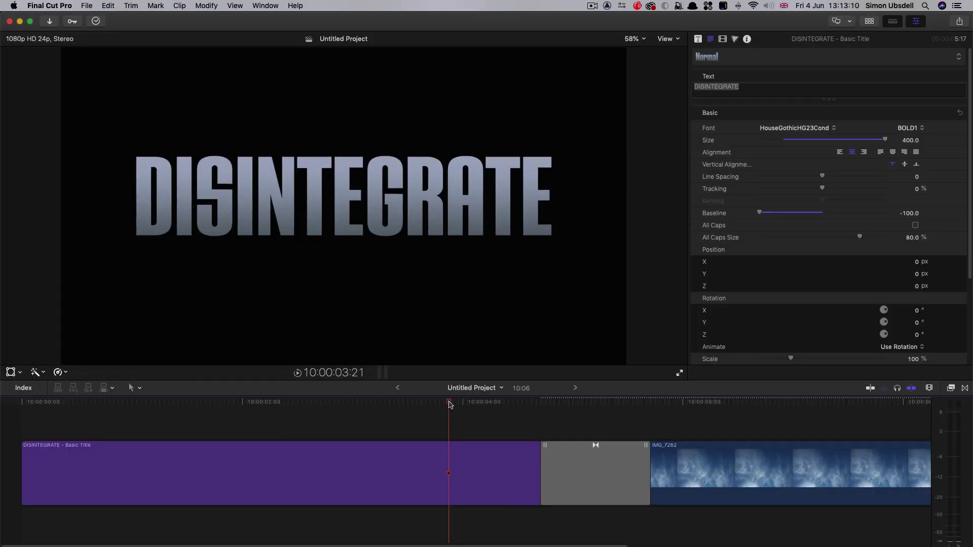
key(space)
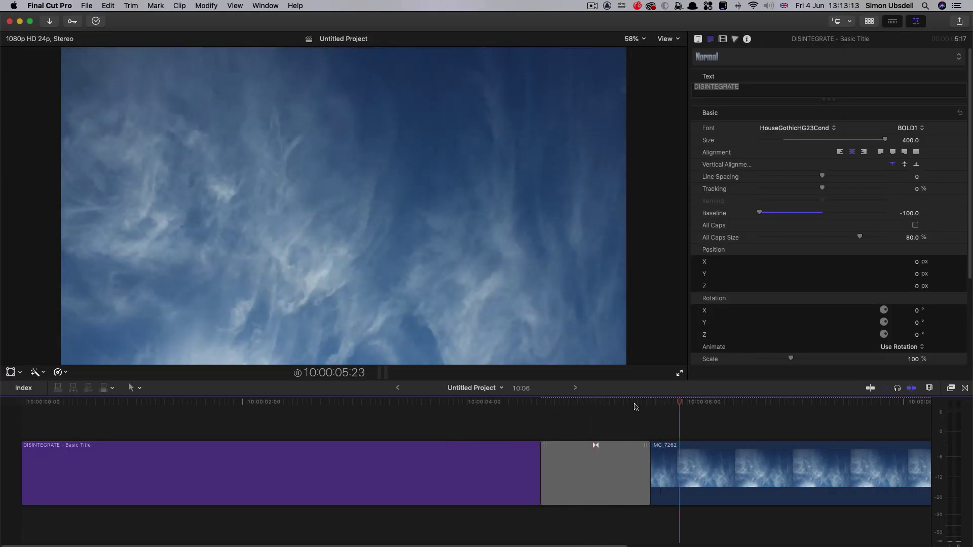
click(564, 424)
click(514, 424)
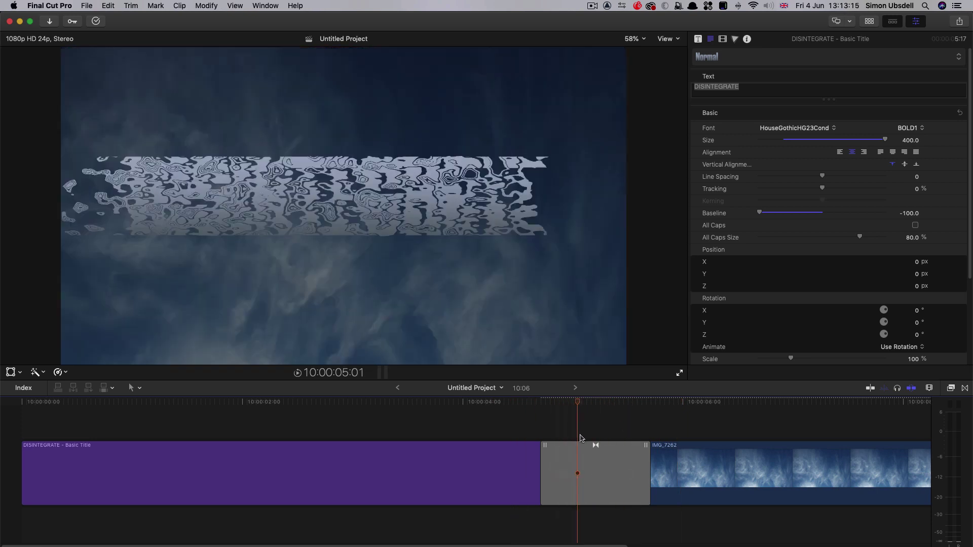
key(space)
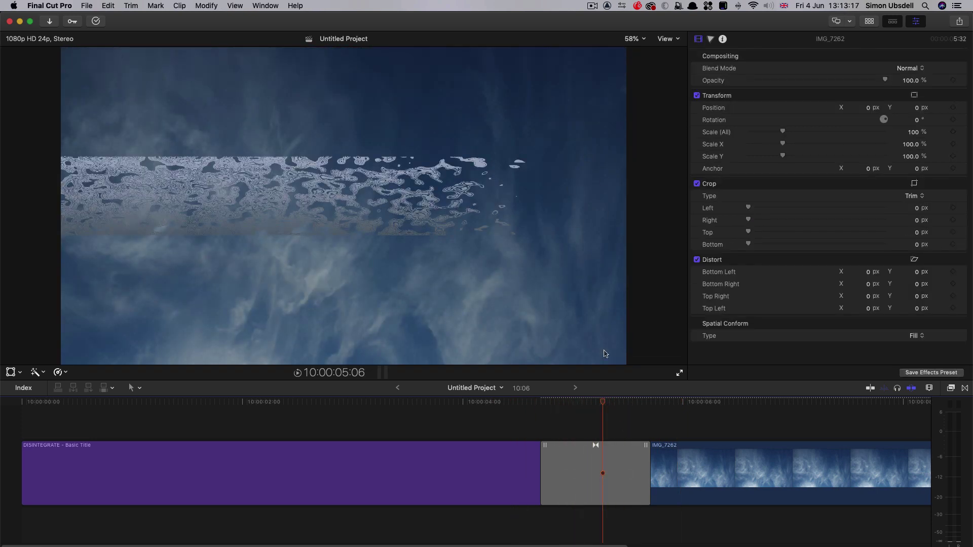
key(space)
click(528, 423)
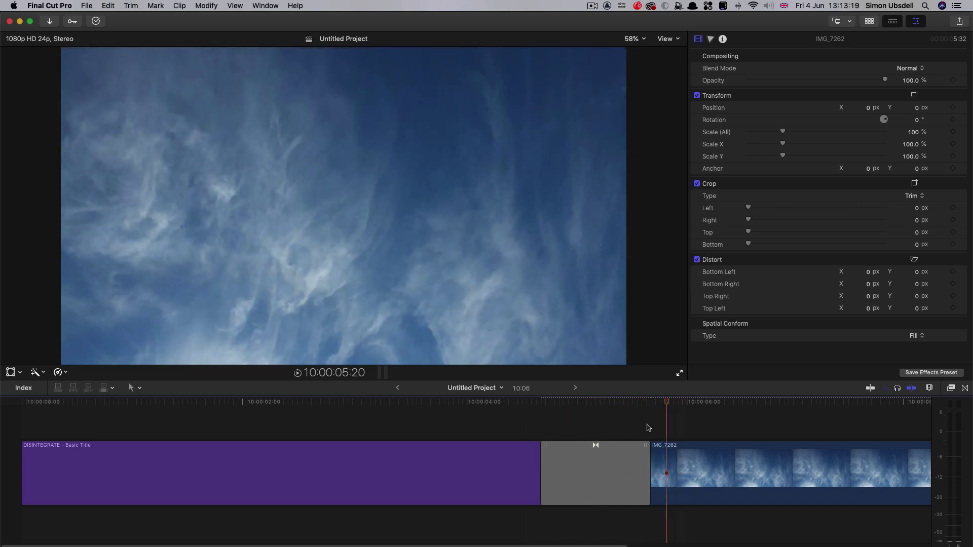
click(504, 424)
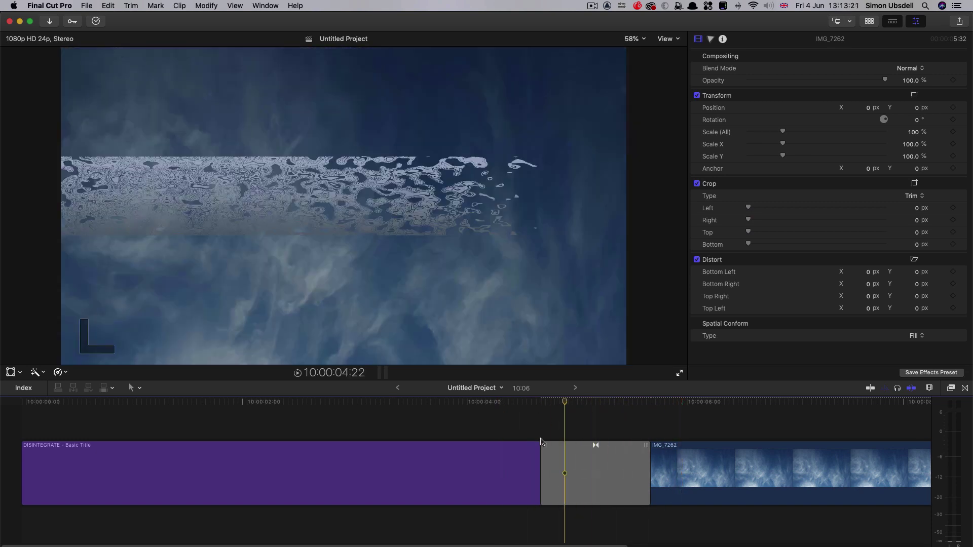
key(space)
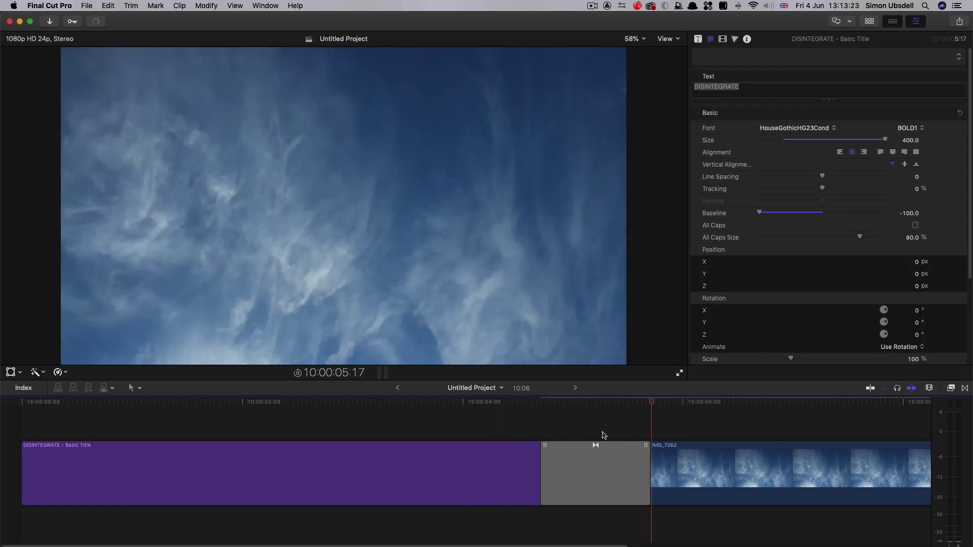
click(506, 407)
click(582, 412)
click(473, 410)
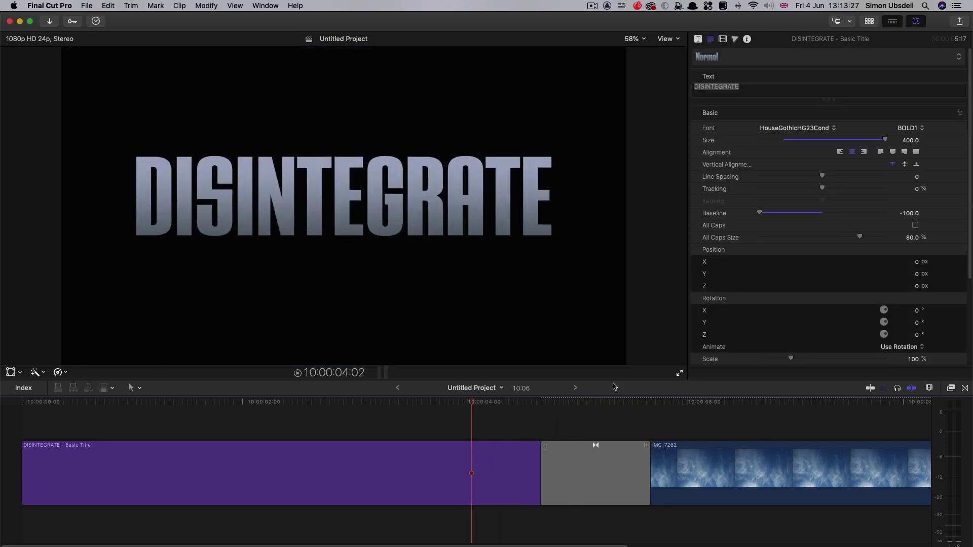
click(586, 409)
click(572, 412)
click(597, 411)
click(683, 410)
click(473, 411)
click(587, 411)
click(673, 410)
click(495, 410)
click(476, 451)
key(super+Tab)
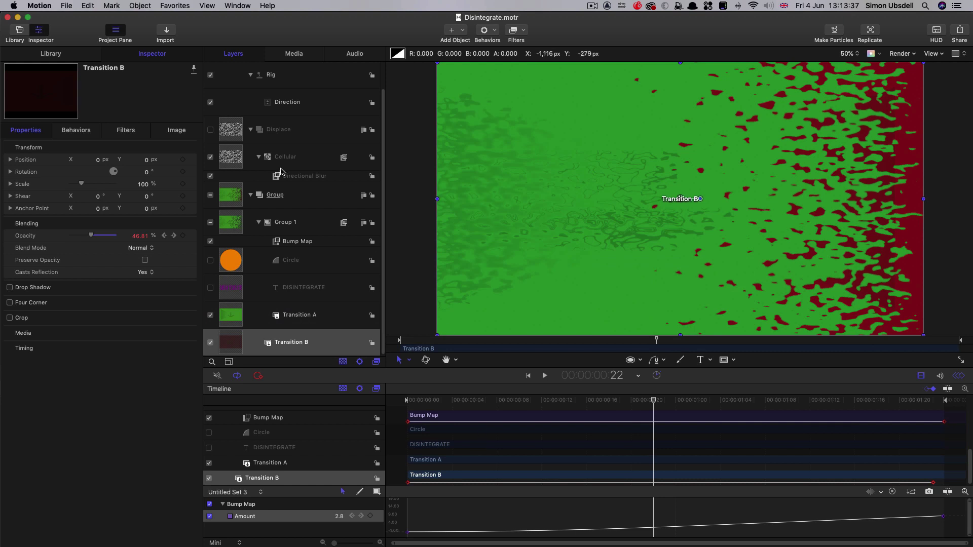
- Duplicate the Bump Map filter and Cellular layer, making Cellular copy the Bump Map copy's map image
drag(652, 402, 788, 402)
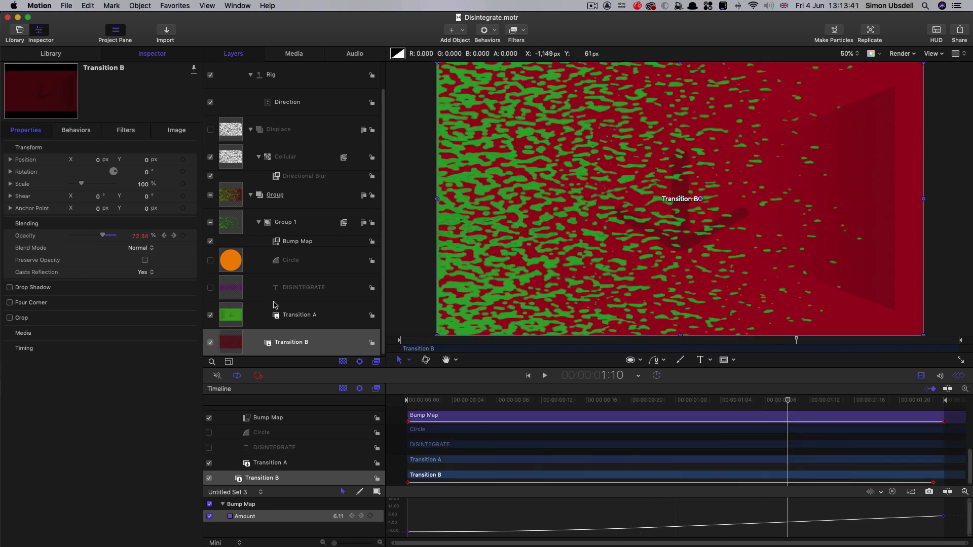
click(279, 243)
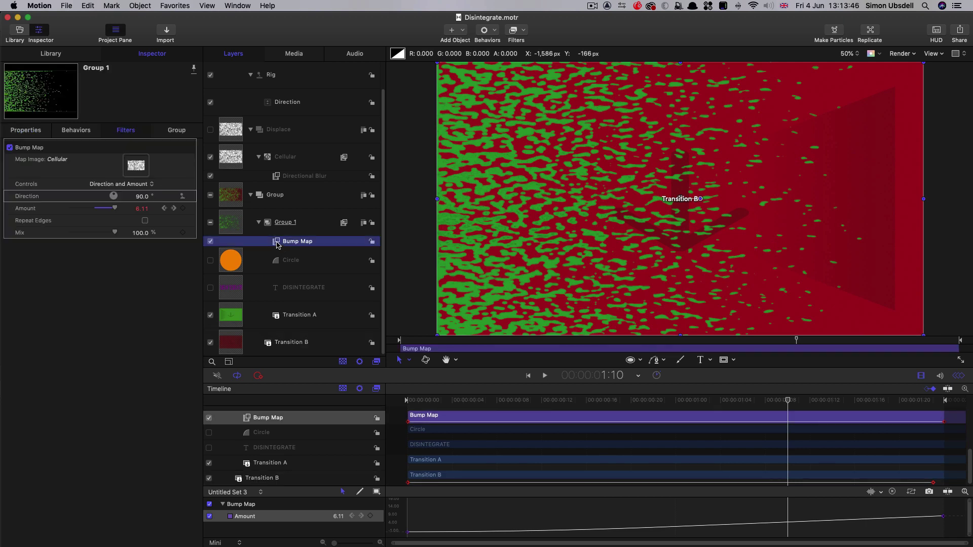
click(229, 158)
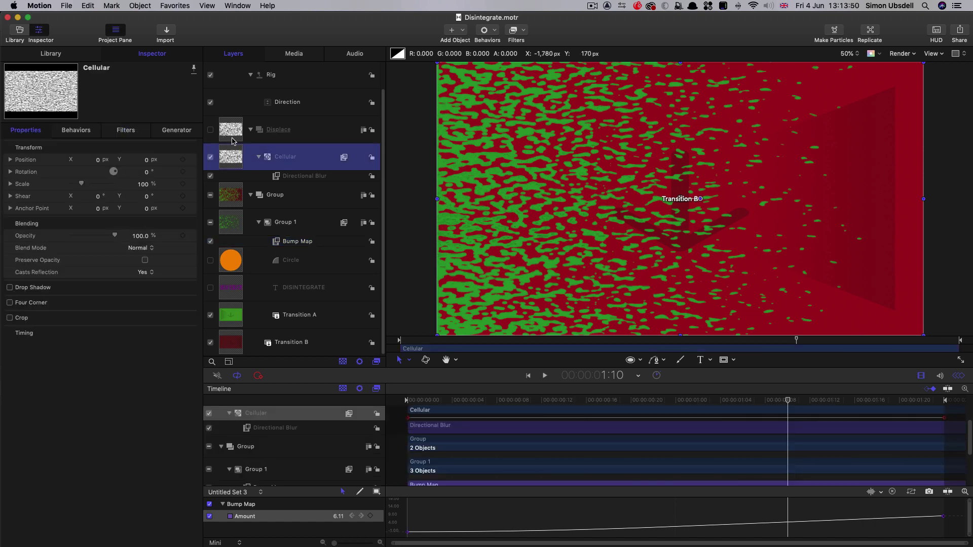
click(279, 243)
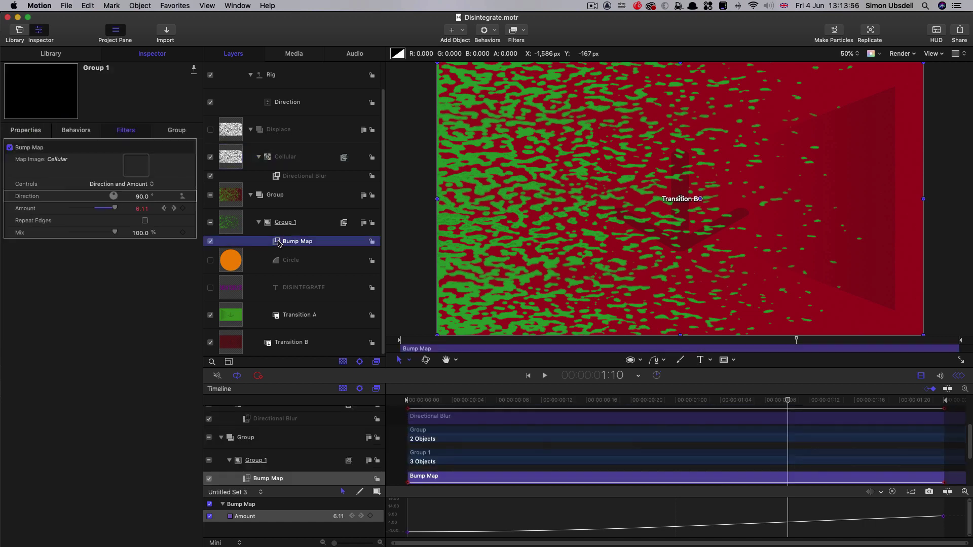
key(super+d)
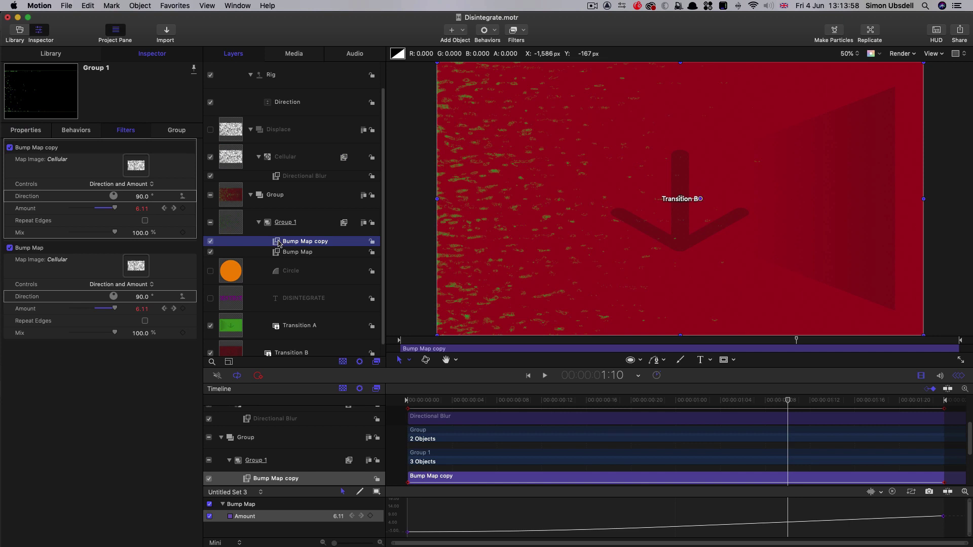
click(231, 156)
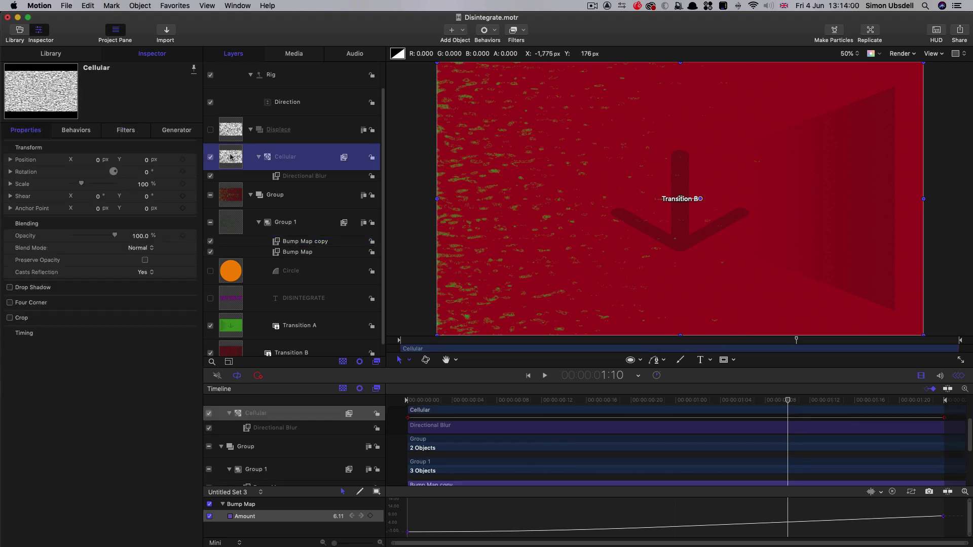
key(super+d)
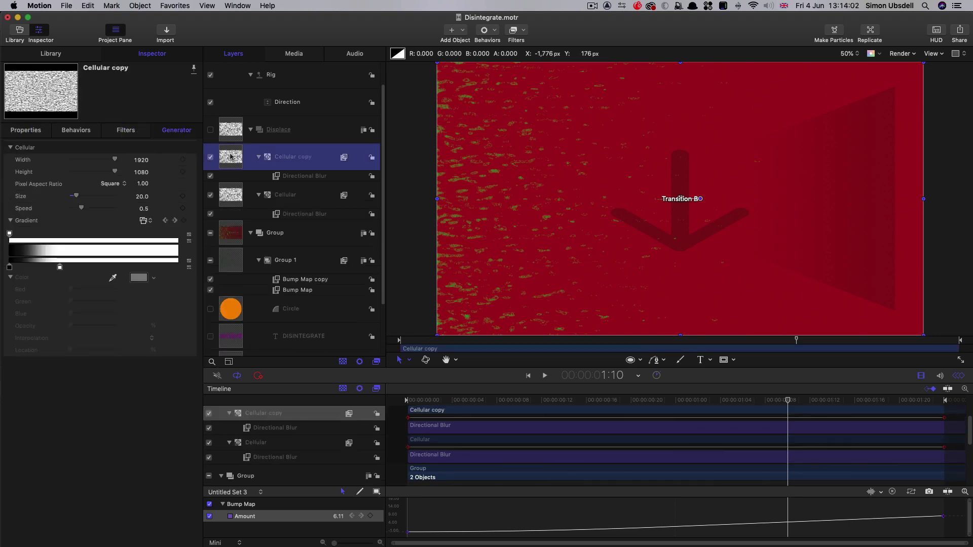
click(299, 280)
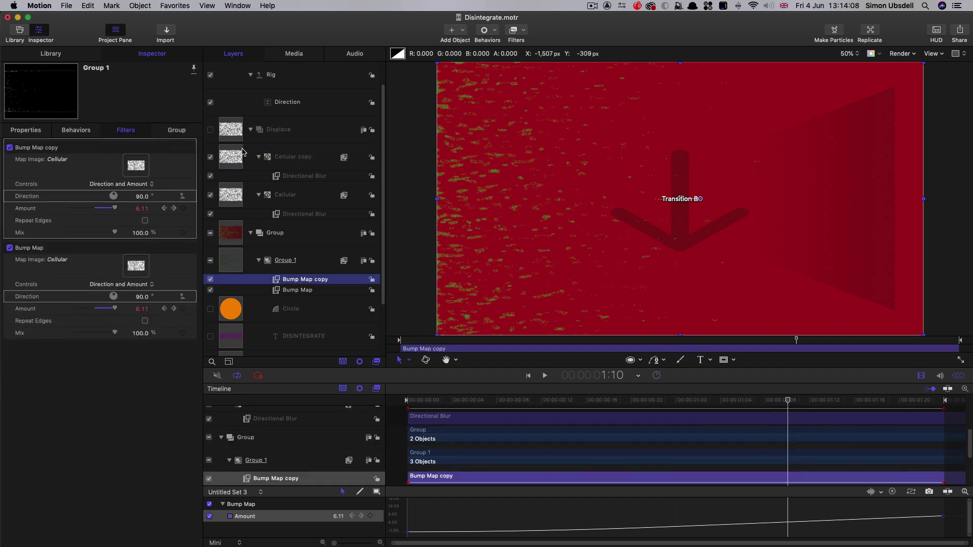
drag(234, 157, 131, 167)
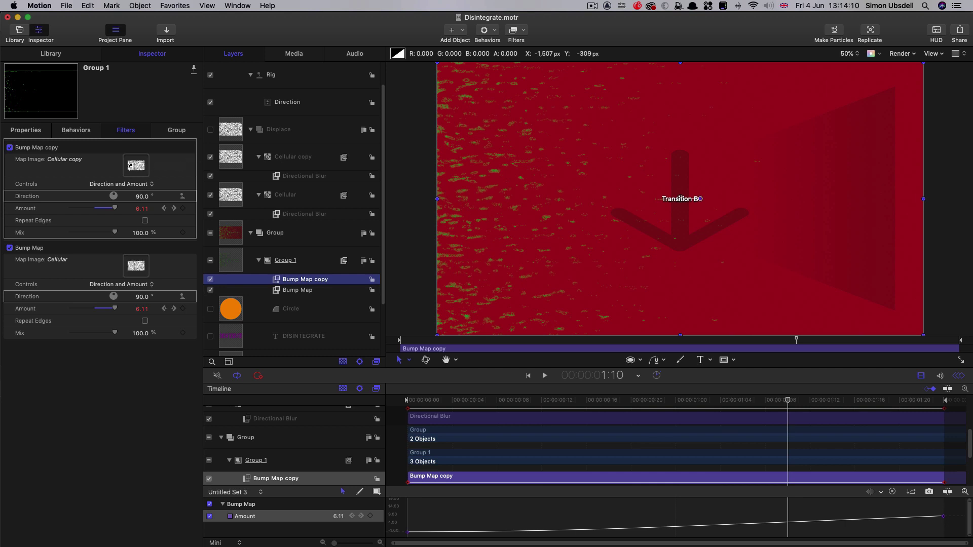
- Hide Transition A and B, and show the DISINTEGRATE text and Circle layers
click(628, 404)
scroll(250, 345, down, 3)
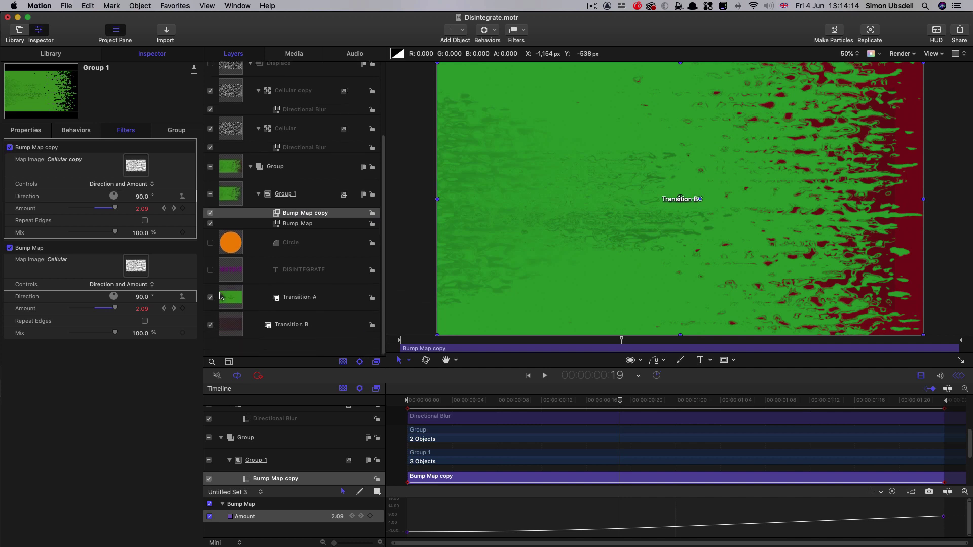
click(210, 298)
click(210, 326)
click(210, 271)
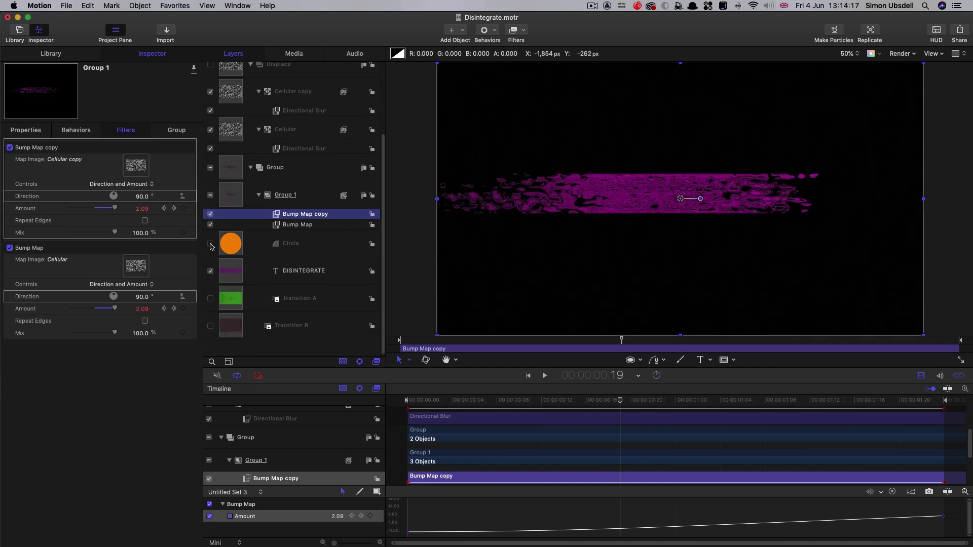
click(210, 246)
- Set the Cellular copy layer's cell size to 40
click(552, 401)
scroll(228, 203, up, 3)
click(229, 168)
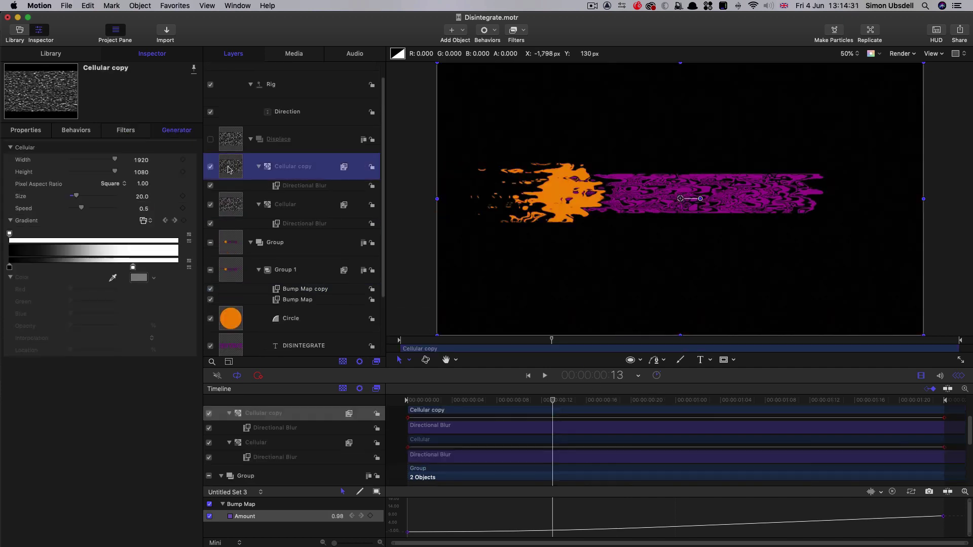
click(141, 197)
text(40)
key(Return)
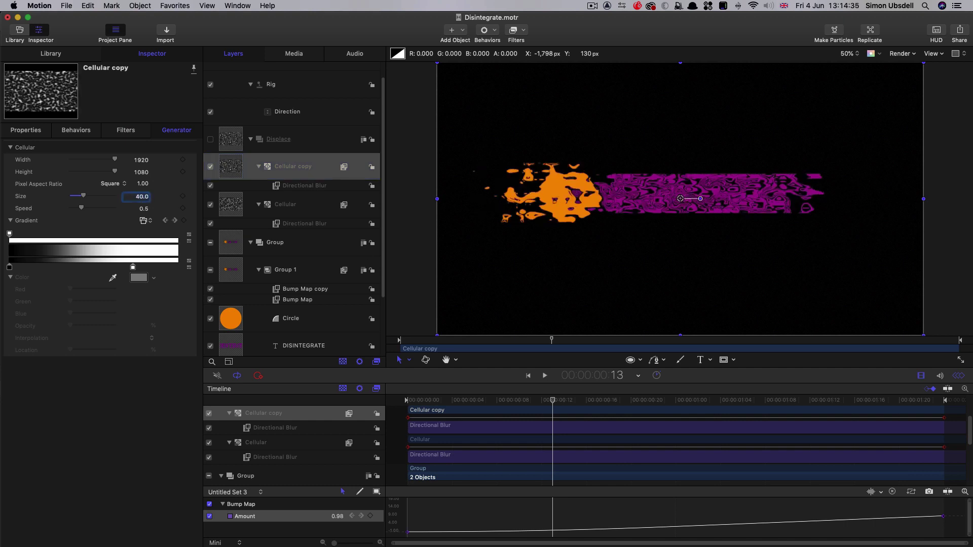
- Remove Bump Map copy's Direction from the widget rig and set it to 95°
click(299, 289)
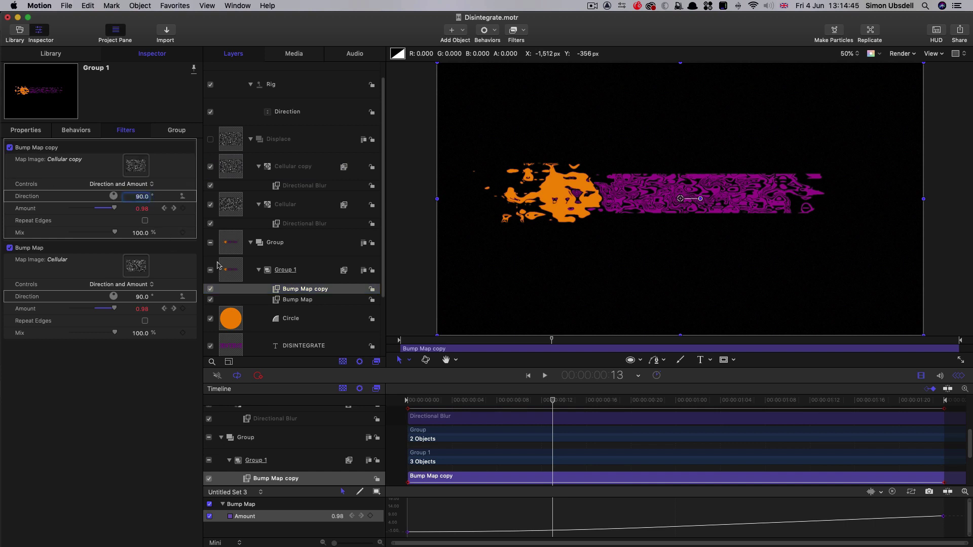
click(192, 197)
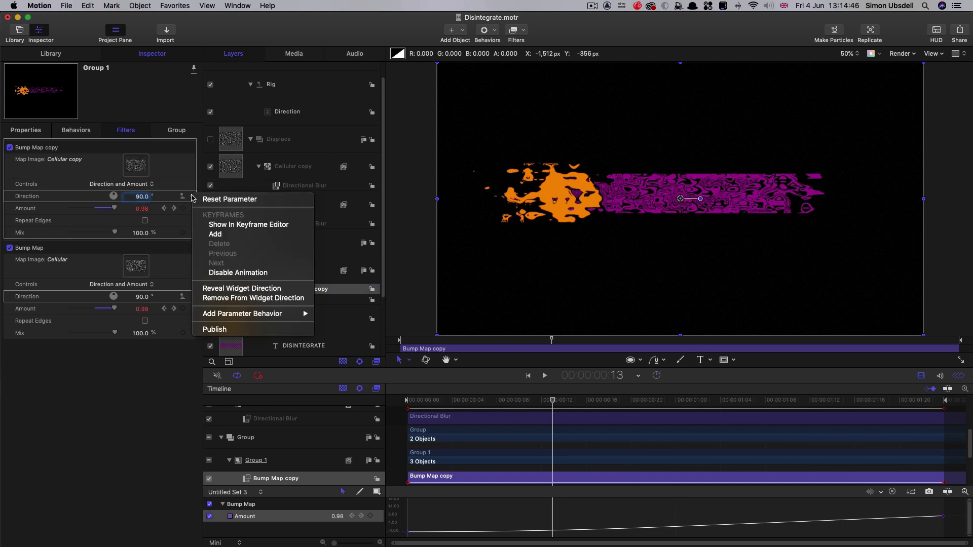
click(237, 299)
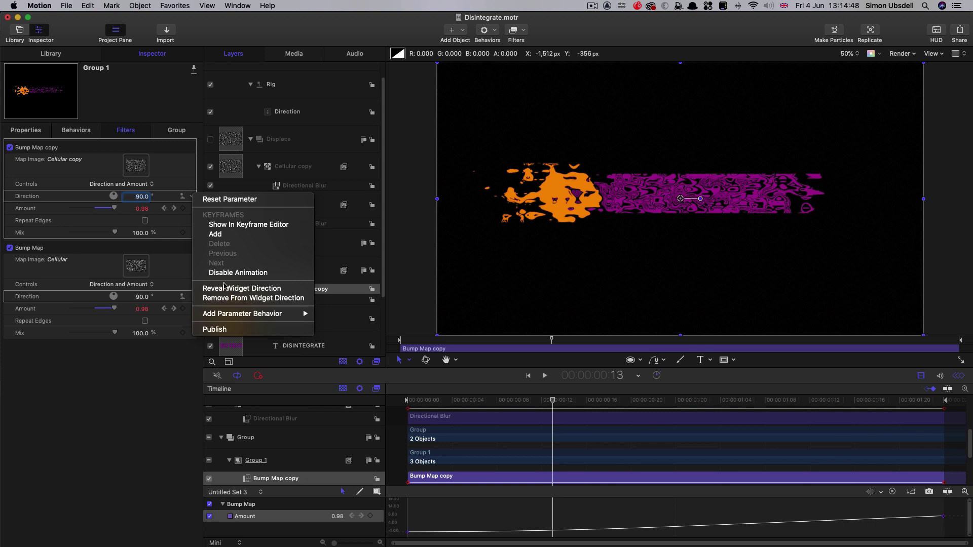
click(144, 197)
text(95)
key(Return)
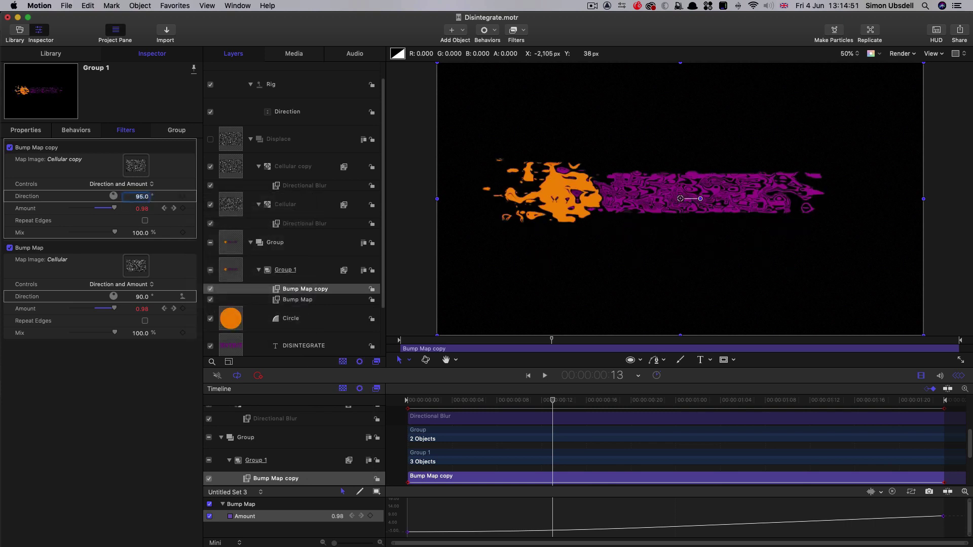
drag(554, 401, 632, 419)
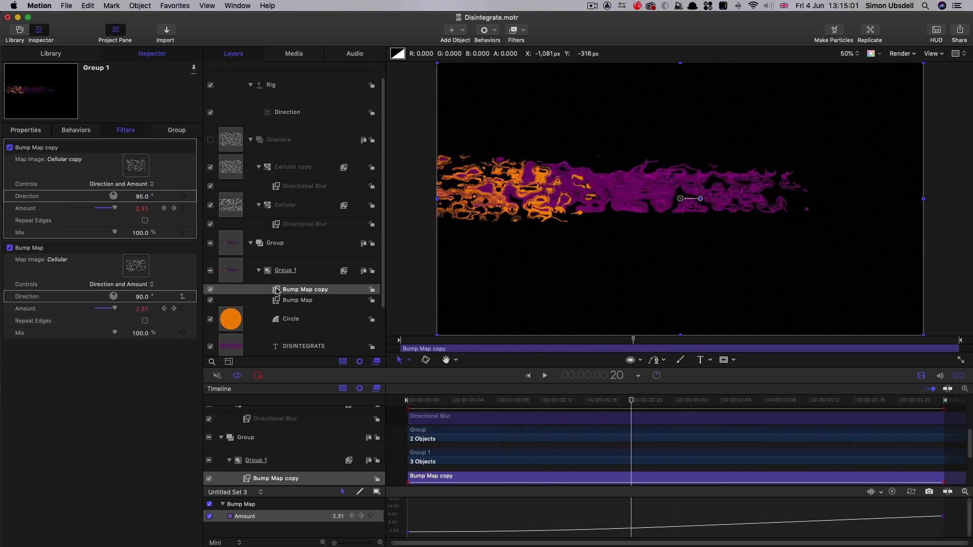
- Duplicate Bump Map copy and Cellular copy, making Cellular copy 1 the new map image
right_click(276, 290)
click(307, 322)
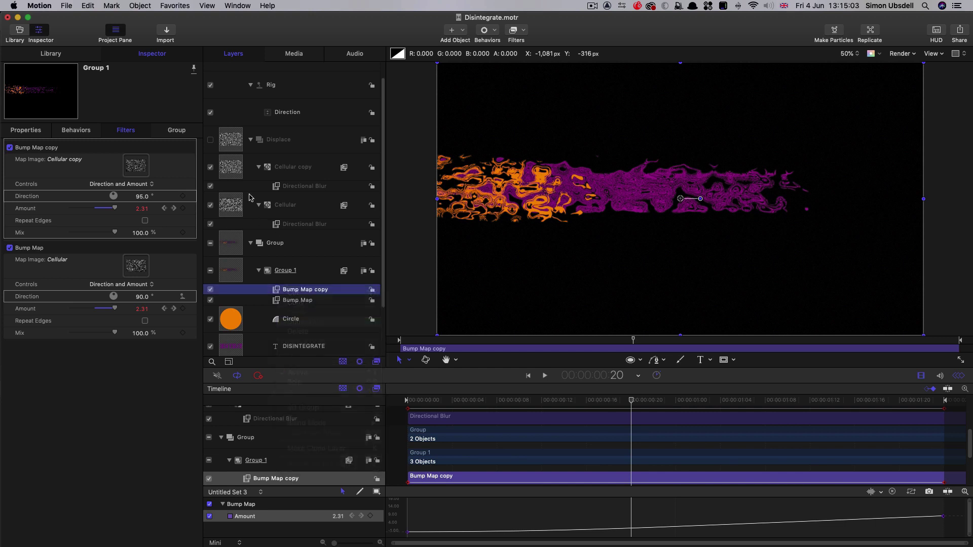
click(233, 169)
key(super+d)
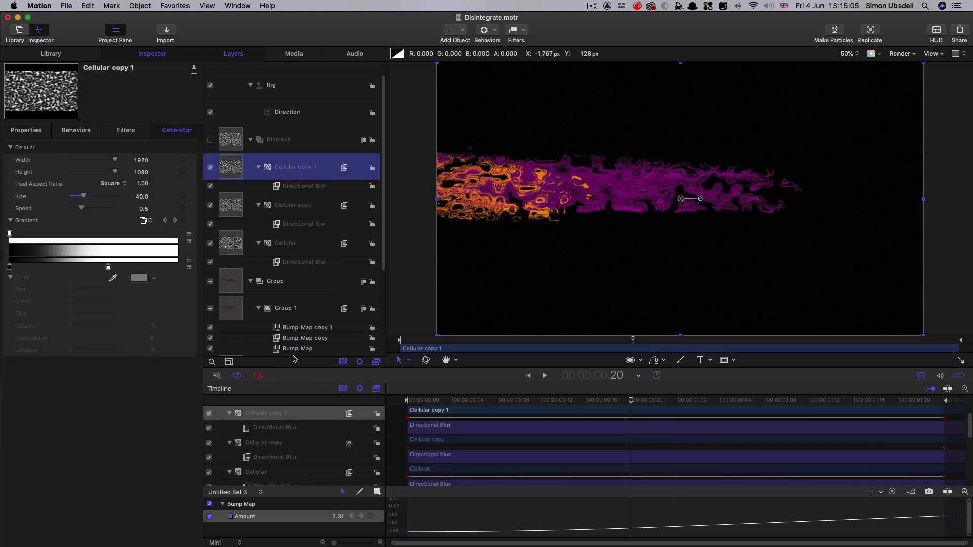
click(278, 328)
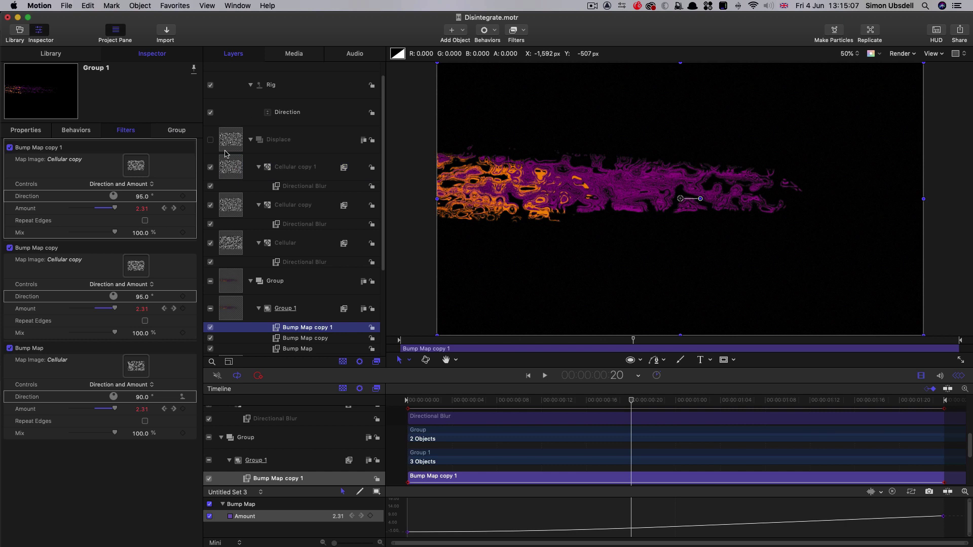
drag(234, 167, 134, 164)
- Set Bump Map copy 1's direction to 85° and Cellular copy 1's cell size to 60
click(142, 197)
text(85)
key(Return)
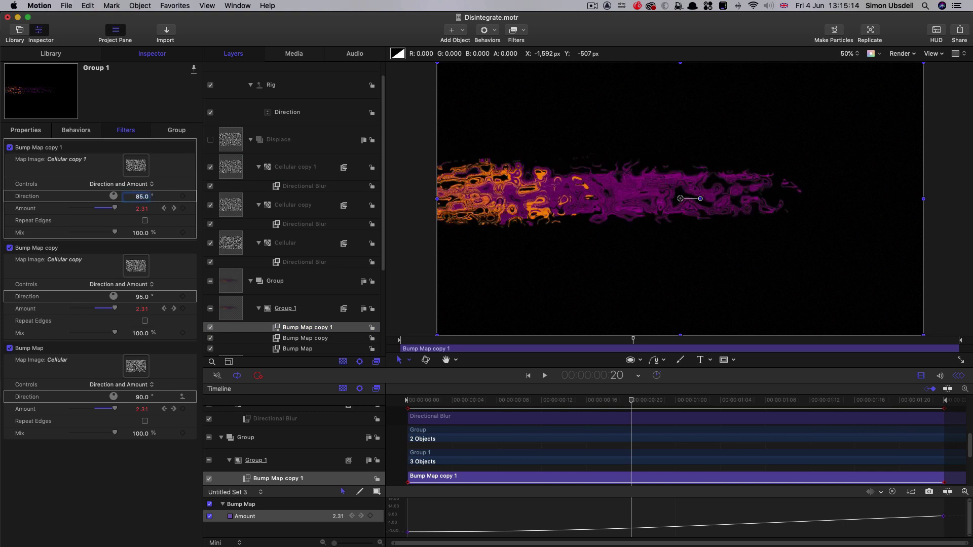
click(231, 165)
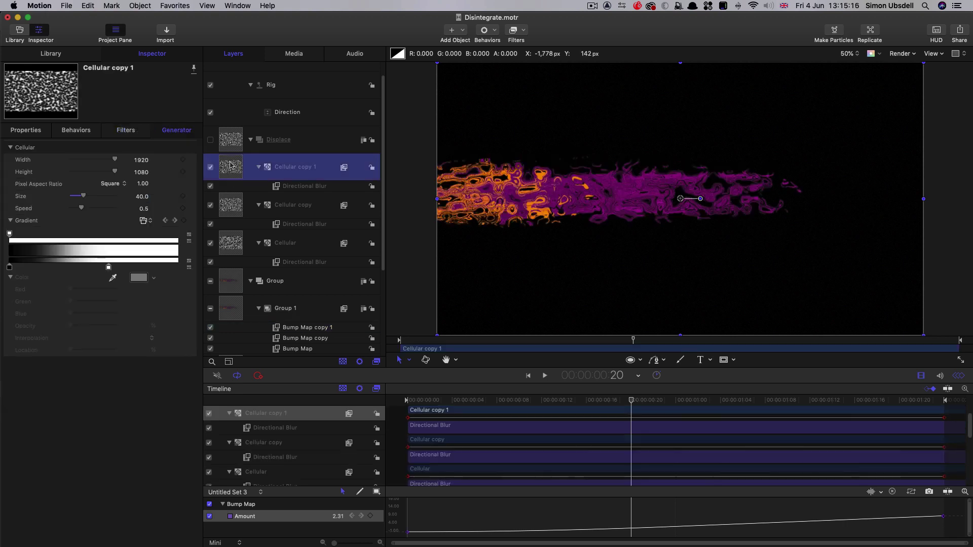
click(142, 196)
text(60)
key(Return)
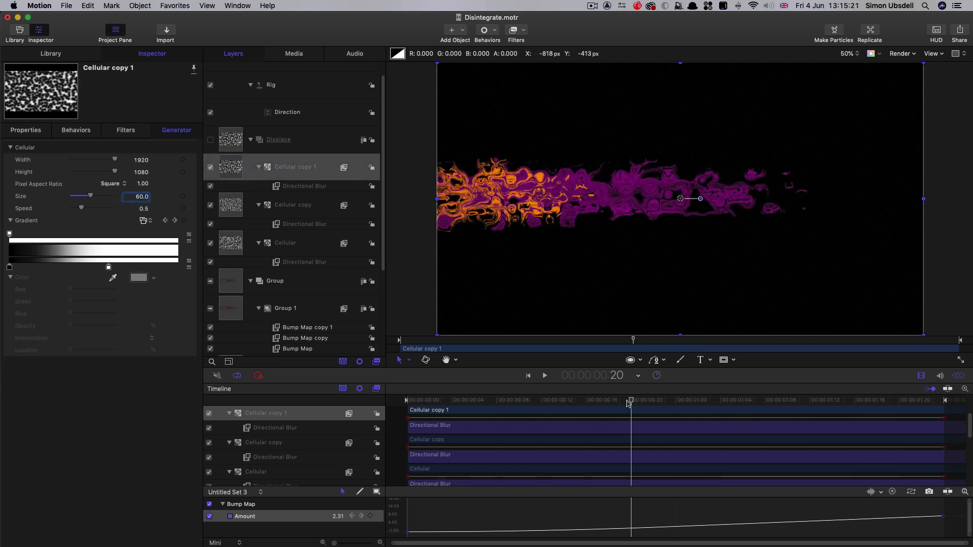
- Scrub the timeline to preview the disintegration, then select the Direction rig widget
drag(612, 402, 558, 414)
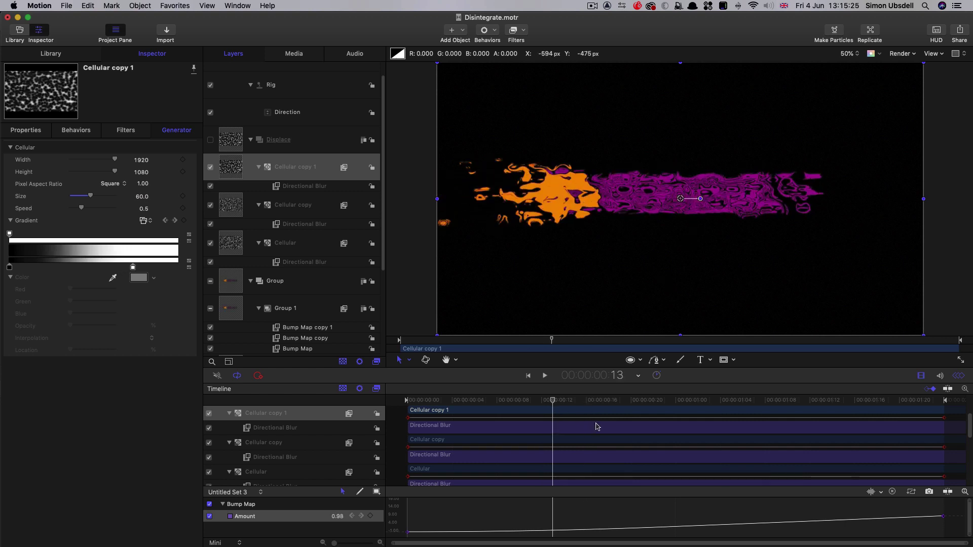
drag(552, 402, 563, 456)
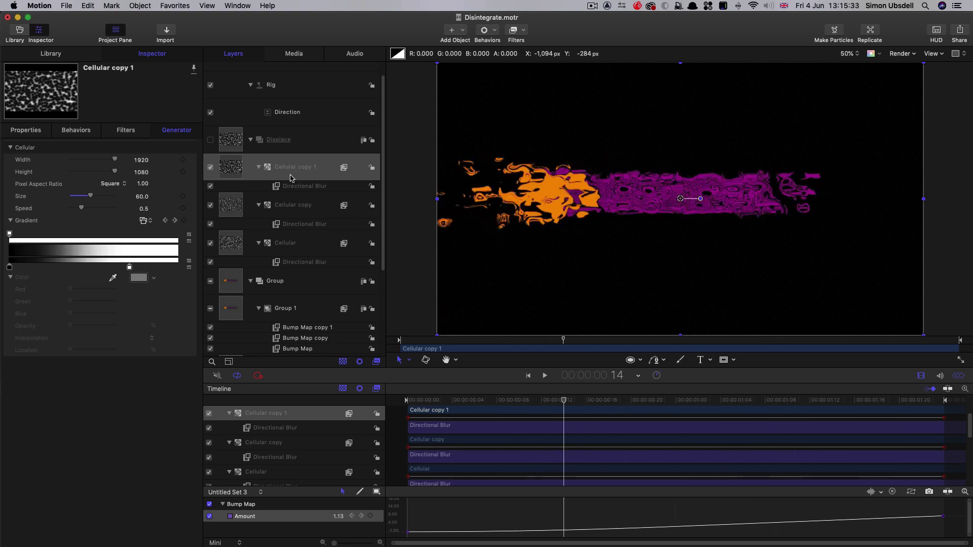
click(281, 114)
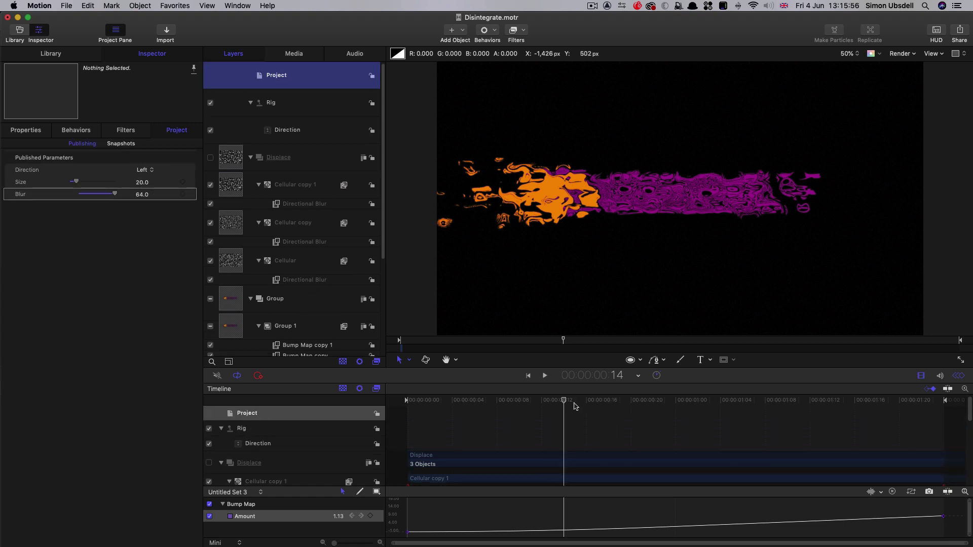
- Scrub between frames 0, 11 and 13 to preview the title disintegrating
drag(573, 405, 538, 410)
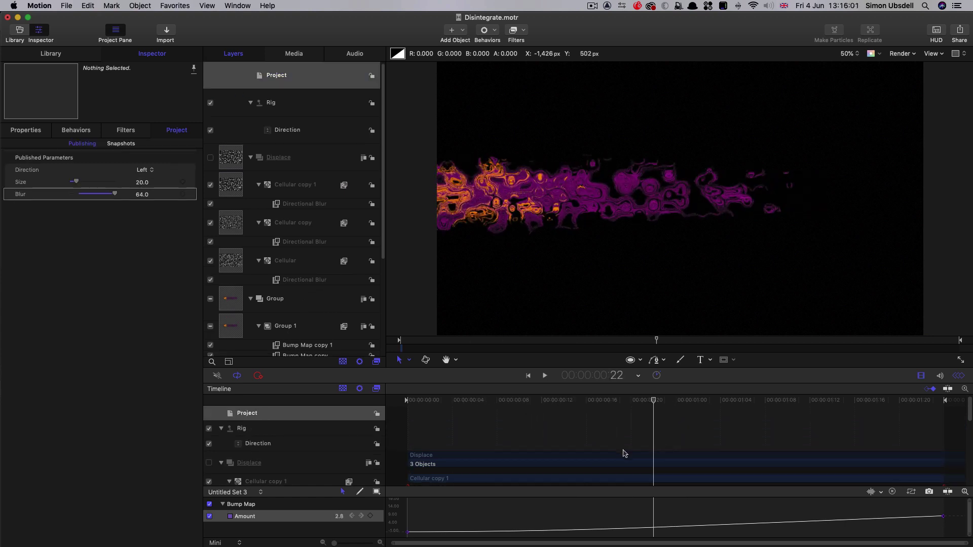
drag(623, 450, 333, 441)
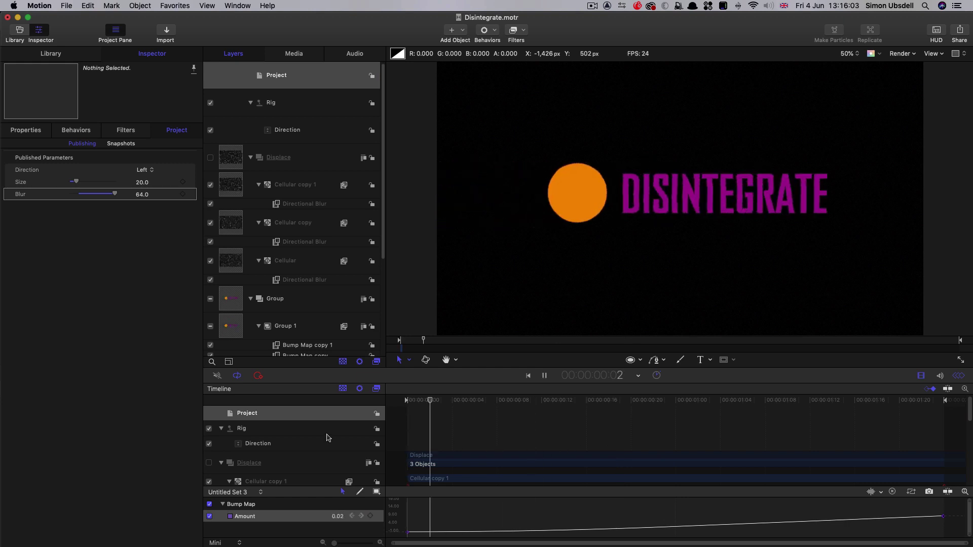
drag(714, 408, 508, 426)
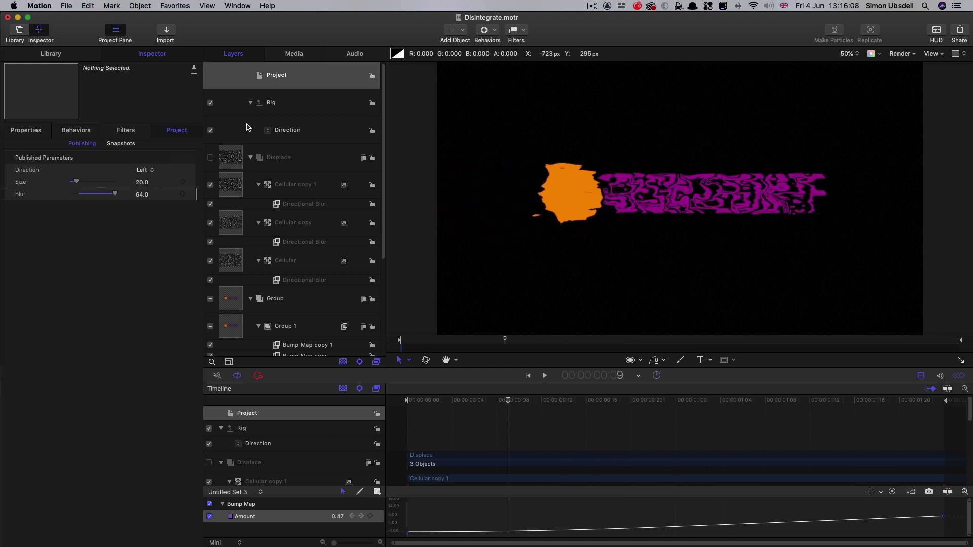
drag(531, 402, 481, 413)
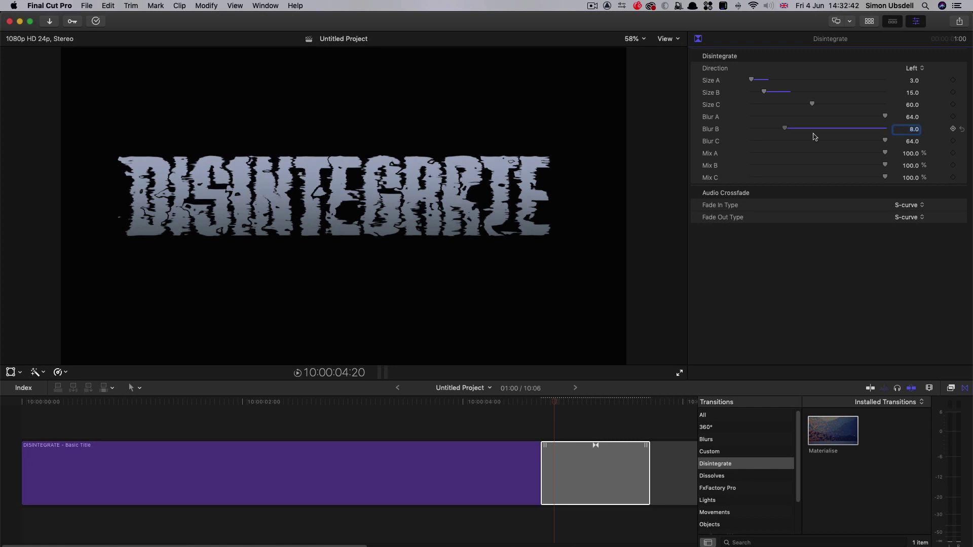
- Enter 169 for Blur B, then correct it to 54
text(169)
key(Return)
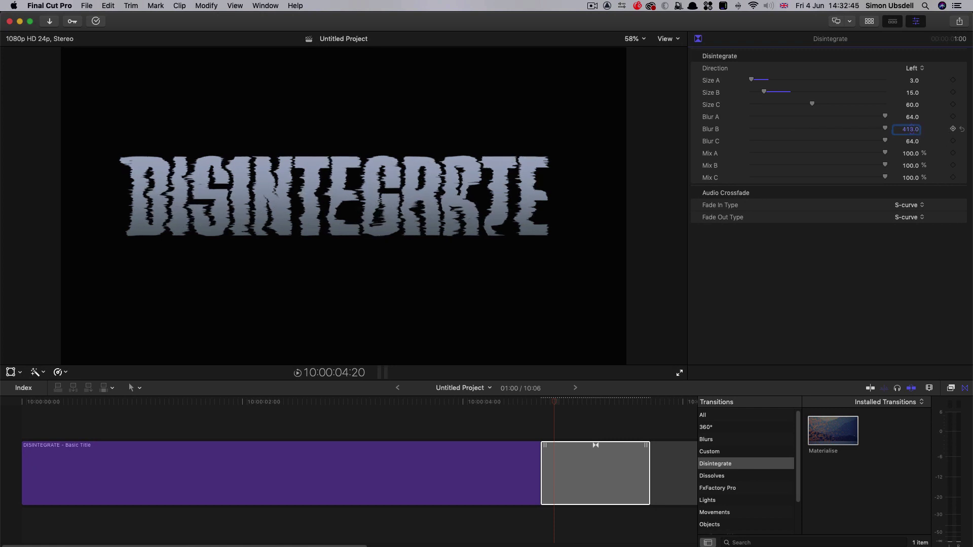
text(54)
key(Return)
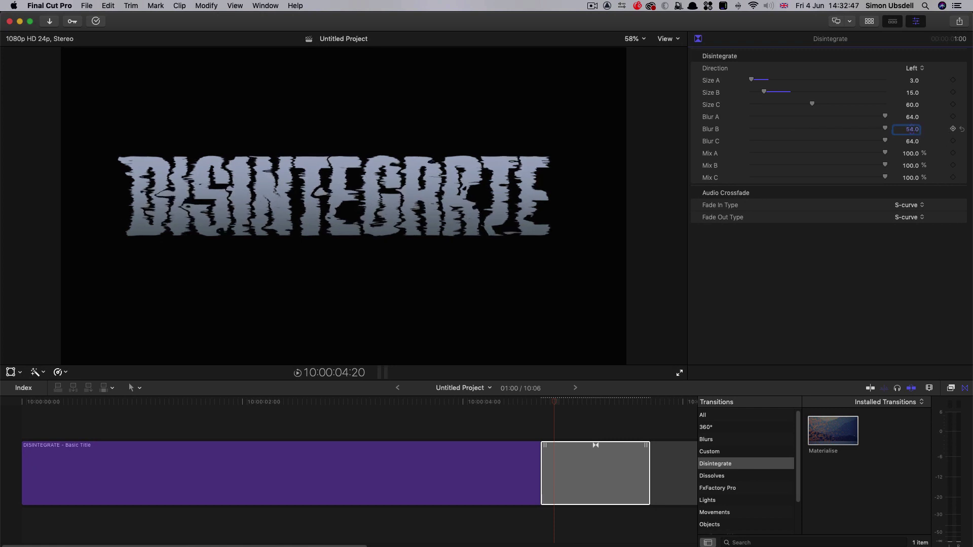